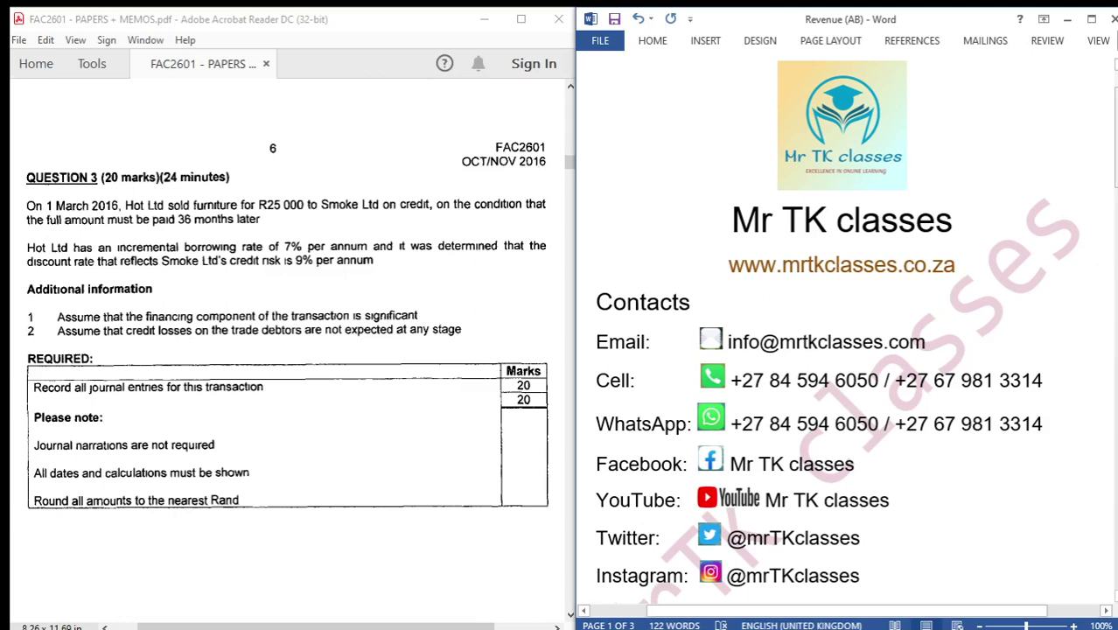
- Fill in the time value variables under Workings and explanations: PV = ?, FV = 25 000, nper = 3 years and i = 9%
{"action": "left_click_drag", "start_coordinate": [1114, 151], "coordinate": [1114, 175]}
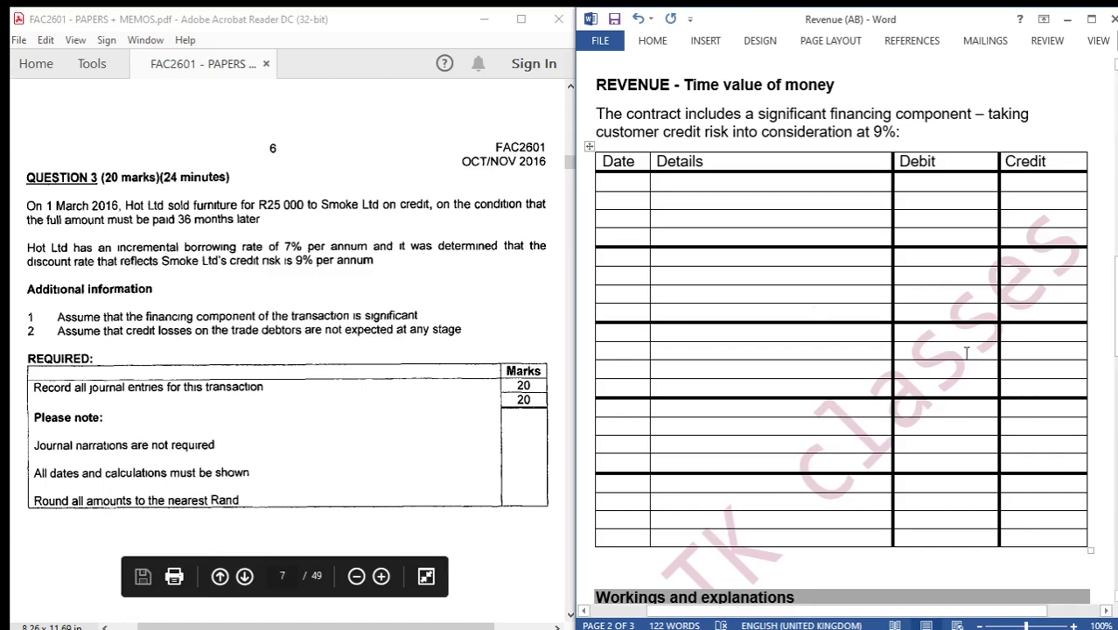
{"action": "left_click_drag", "start_coordinate": [1113, 310], "coordinate": [1113, 363]}
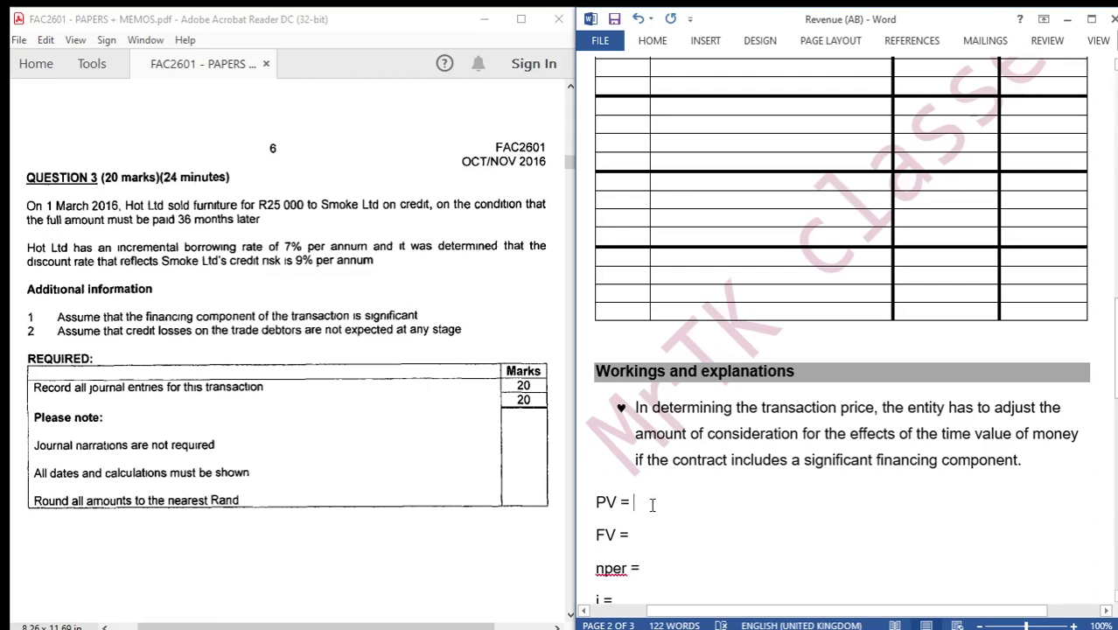
{"action": "type", "text": "?"}
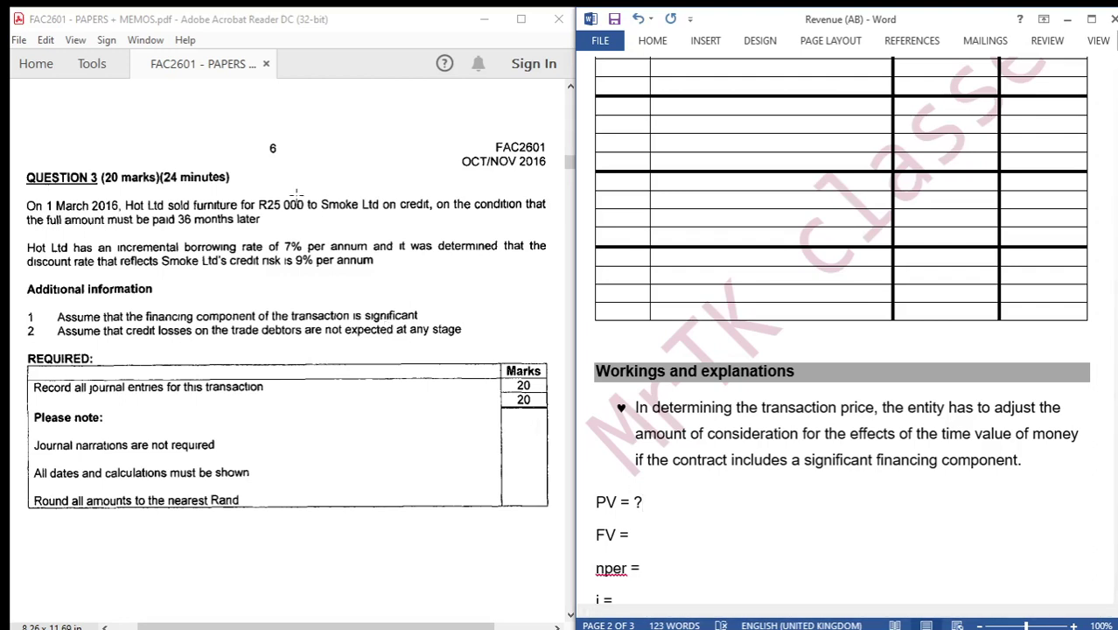
{"action": "left_click", "coordinate": [646, 534]}
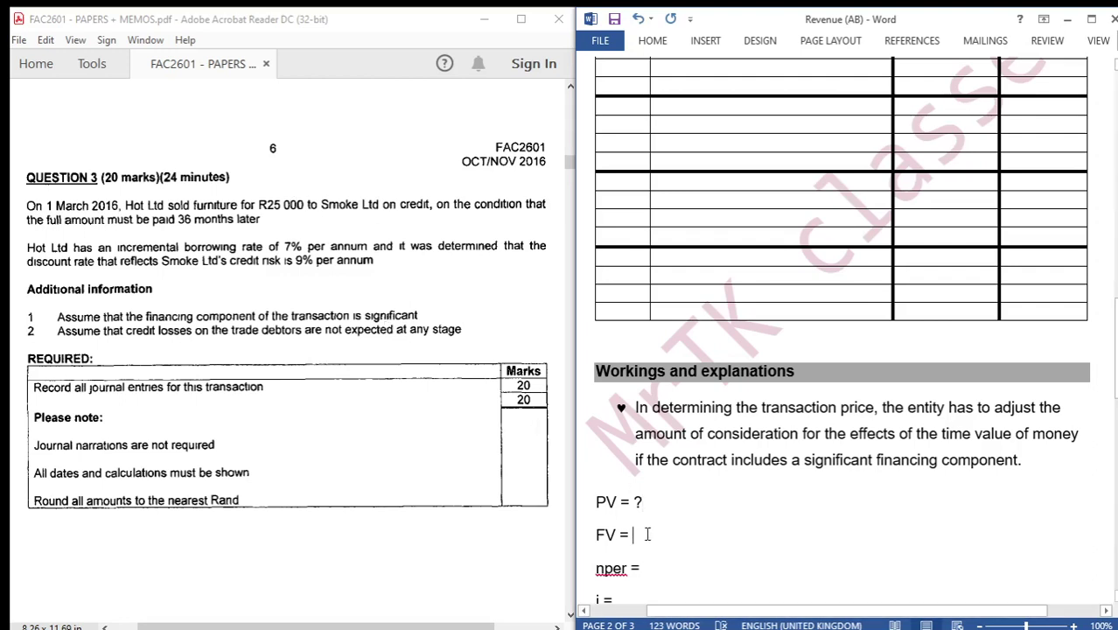
{"action": "type", "text": "25 000"}
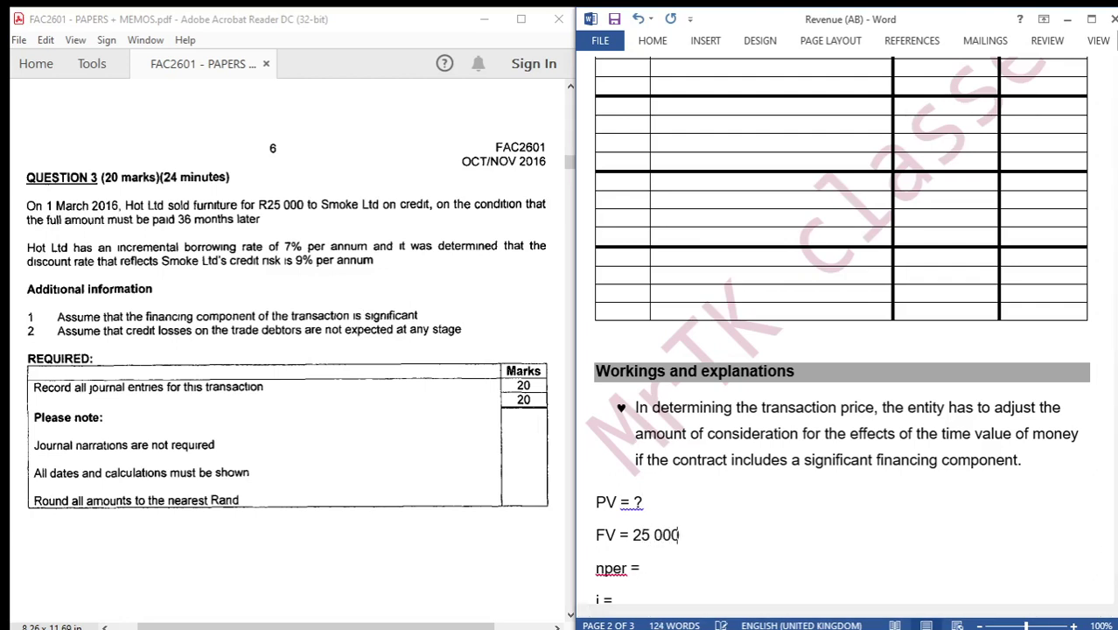
{"action": "left_click", "coordinate": [646, 568]}
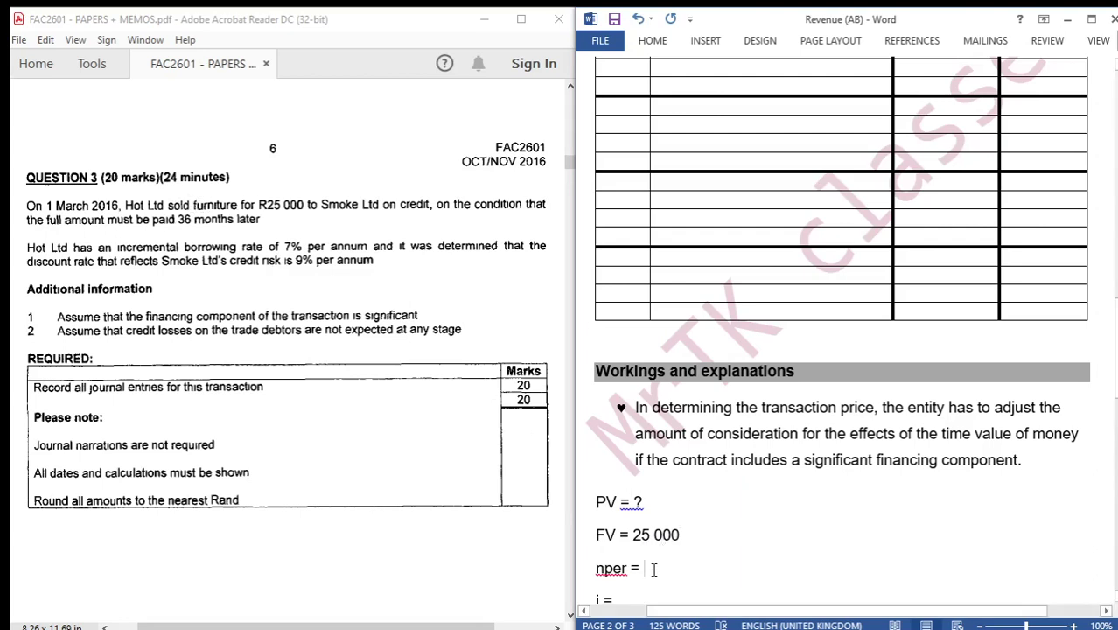
{"action": "type", "text": "3 "}
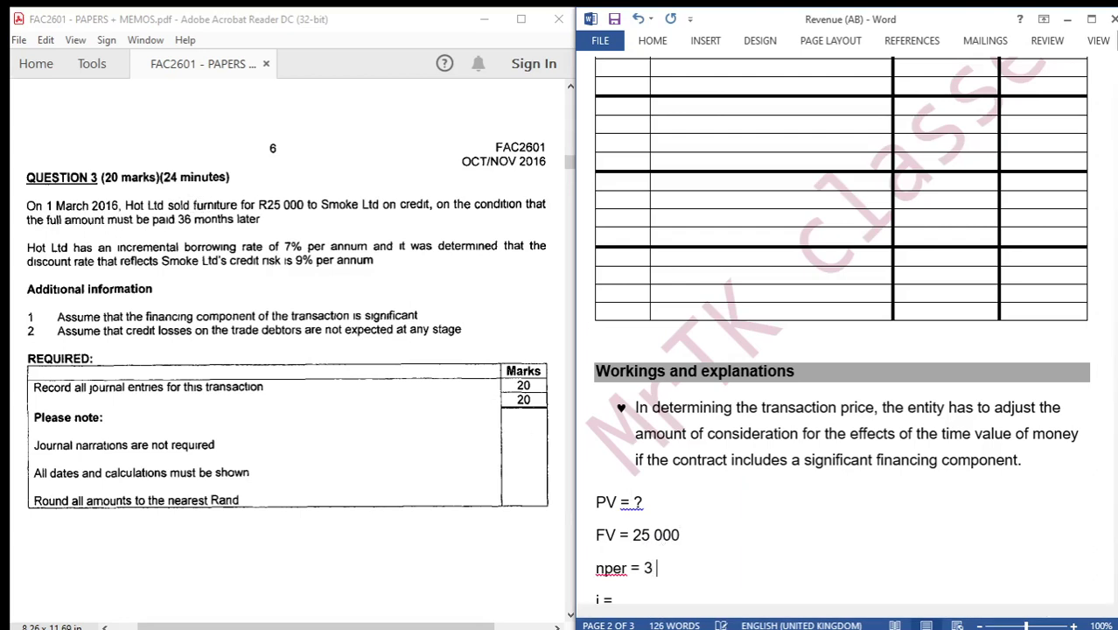
{"action": "type", "text": "years"}
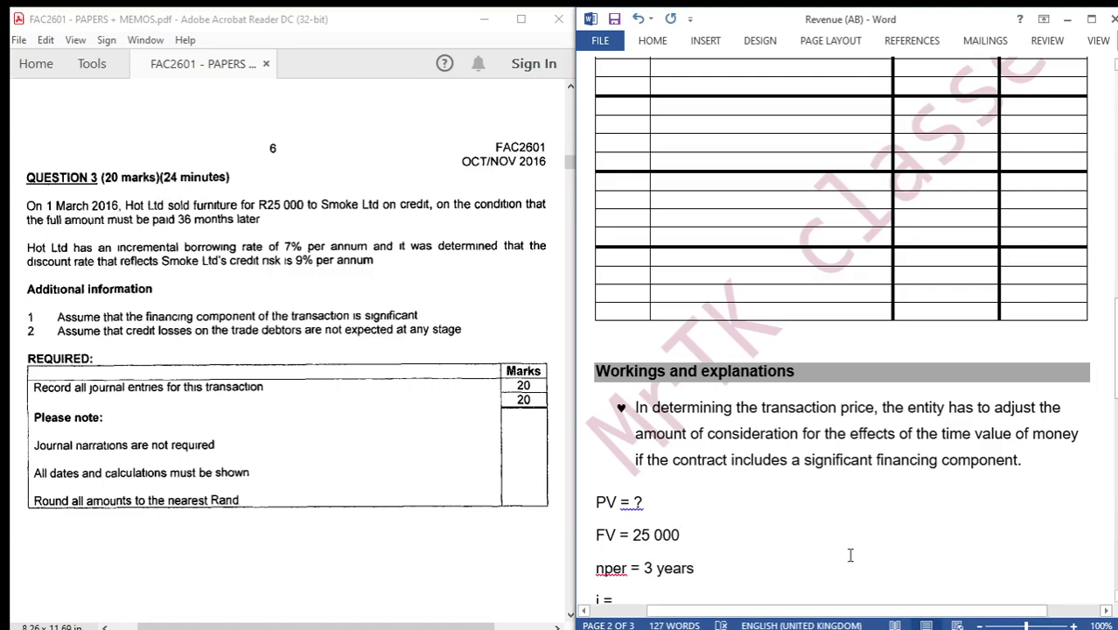
{"action": "left_click_drag", "start_coordinate": [1114, 374], "coordinate": [1115, 389]}
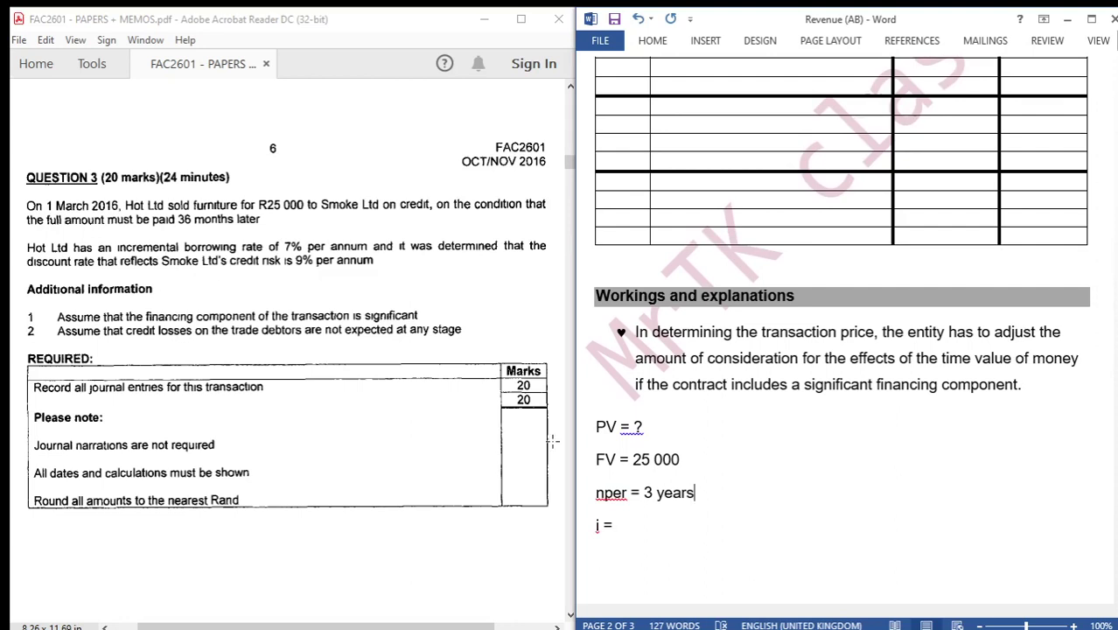
{"action": "type", "text": "9%"}
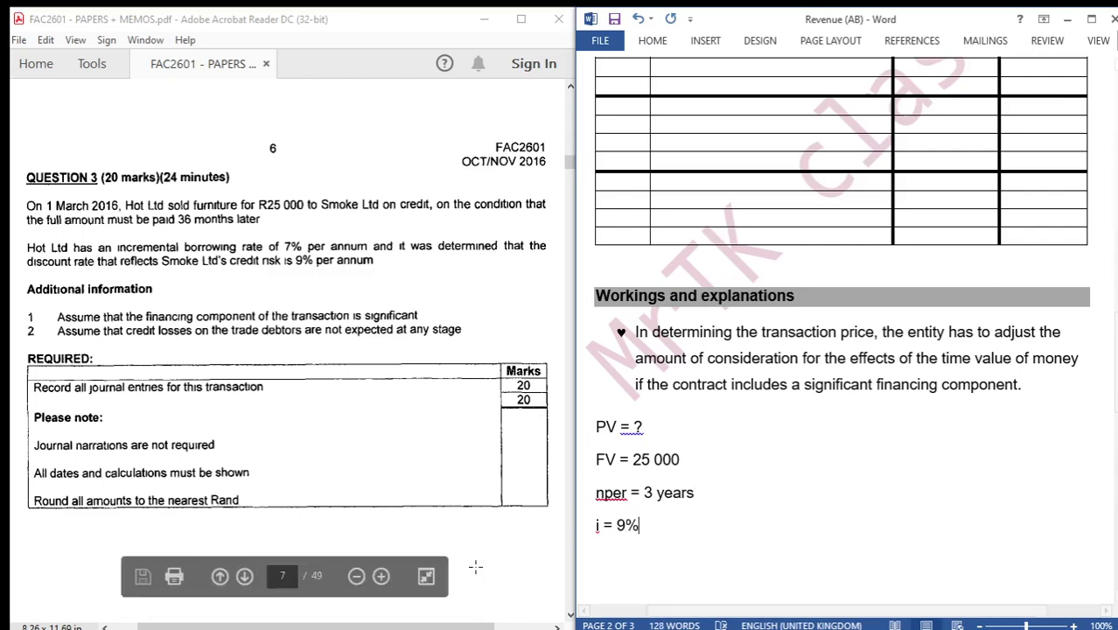
- Switch to the blank Excel workbook and calculate the present value in cell A3 with =PV(0.09,3,0,25000,0)
{"action": "left_click", "coordinate": [388, 621]}
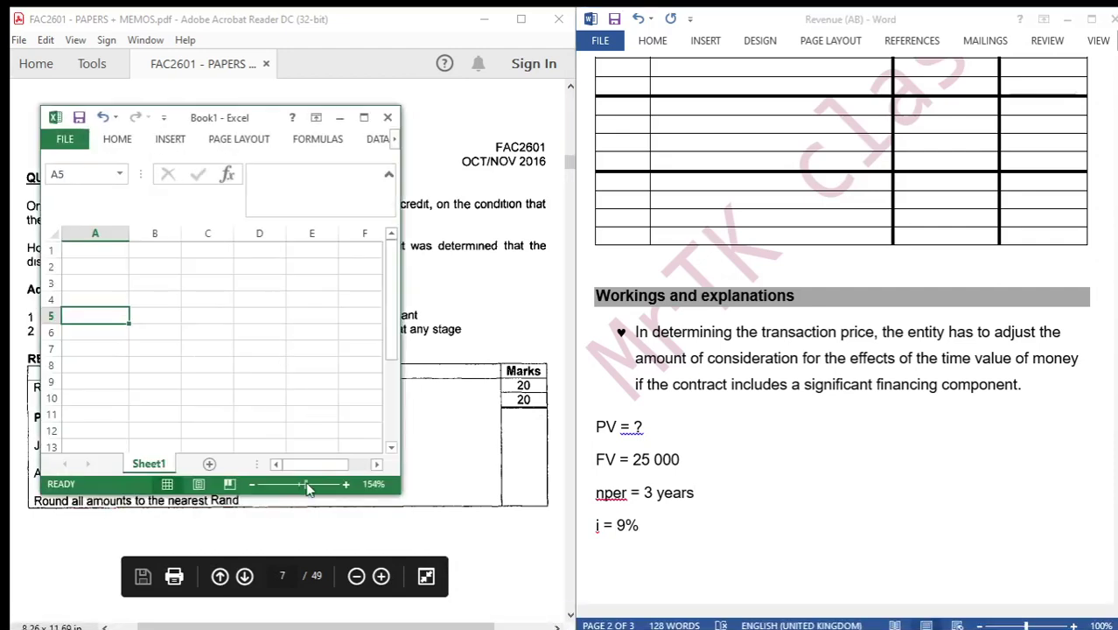
{"action": "left_click_drag", "start_coordinate": [306, 478], "coordinate": [317, 484]}
{"action": "left_click", "coordinate": [182, 323]}
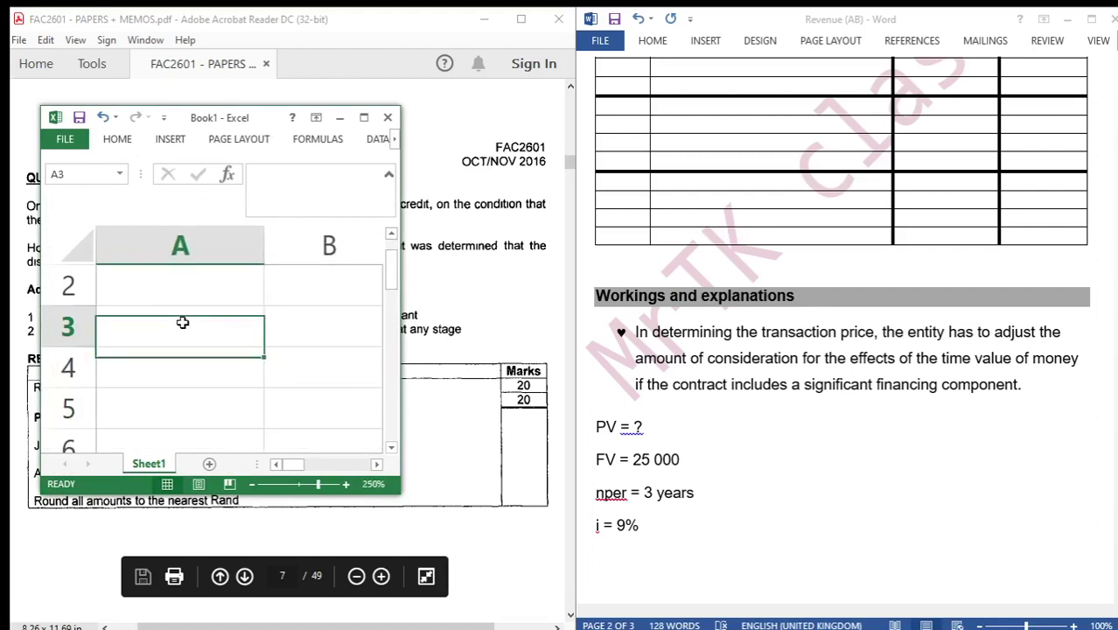
{"action": "type", "text": "=pv"}
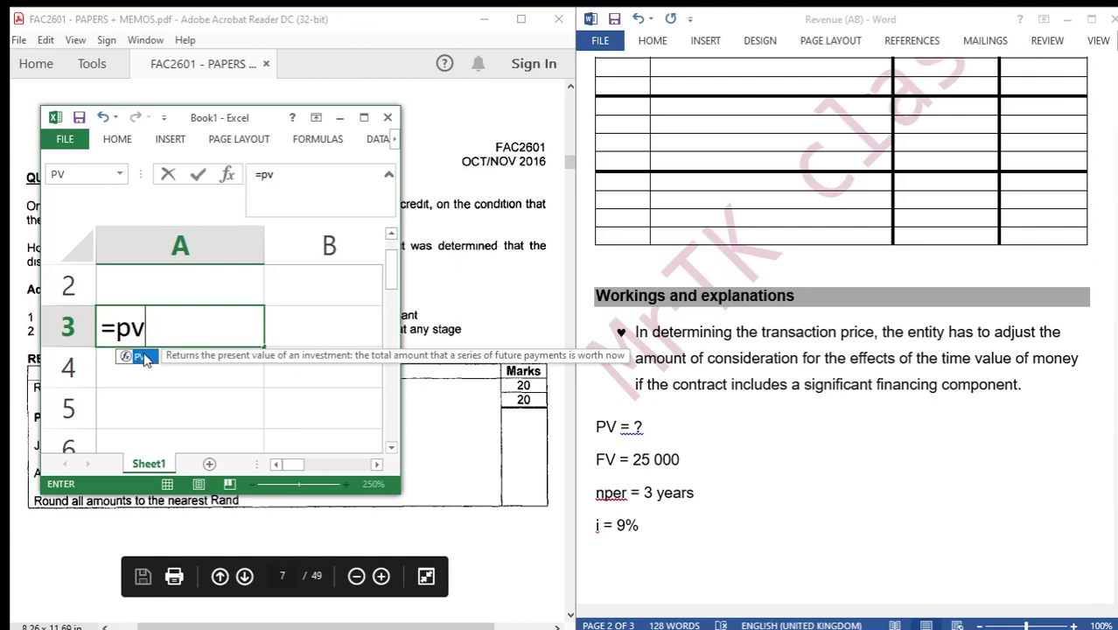
{"action": "key", "text": "Tab"}
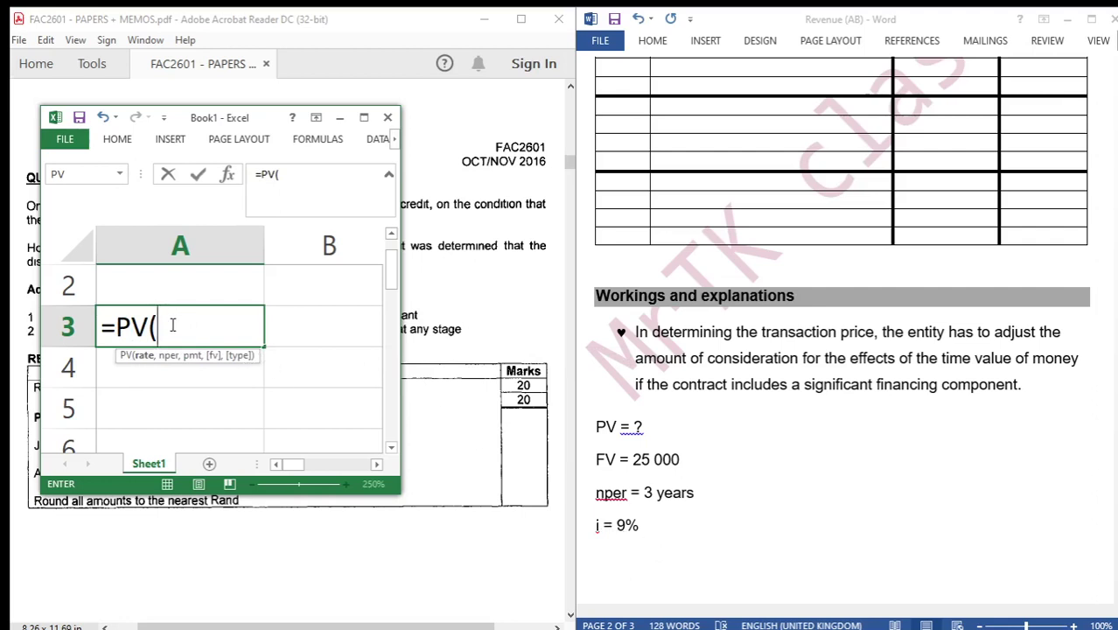
{"action": "type", "text": "0.09"}
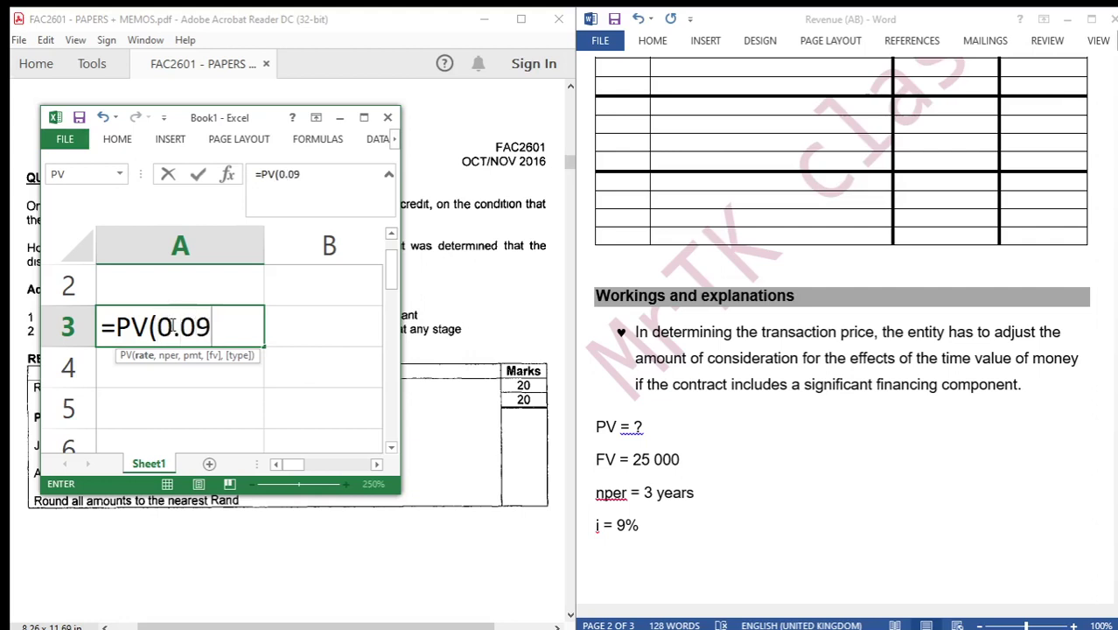
{"action": "type", "text": ","}
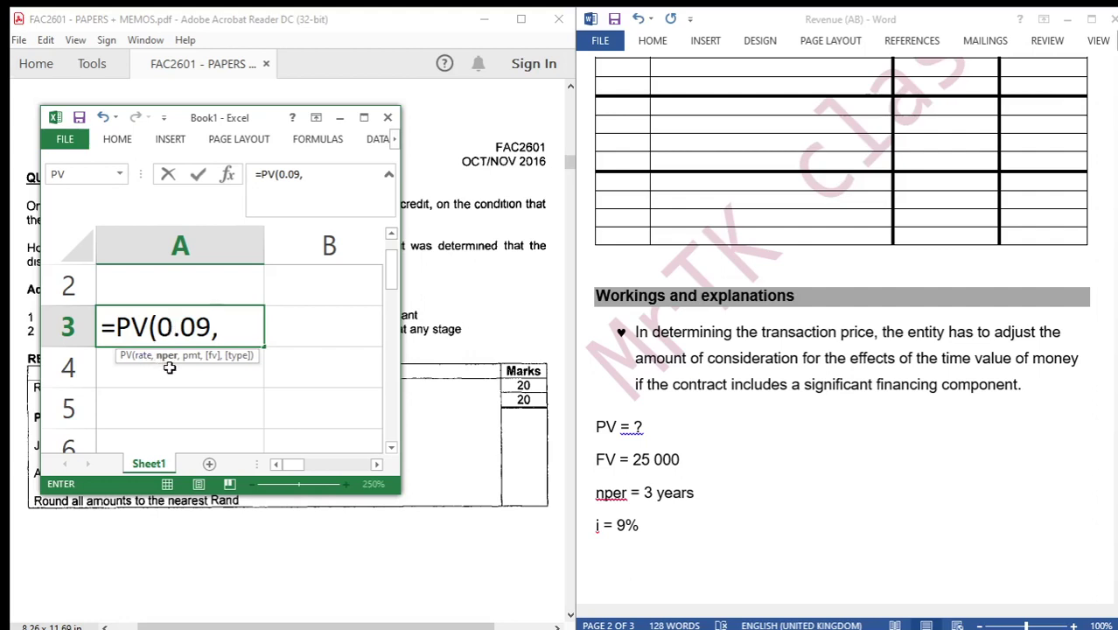
{"action": "type", "text": "3,"}
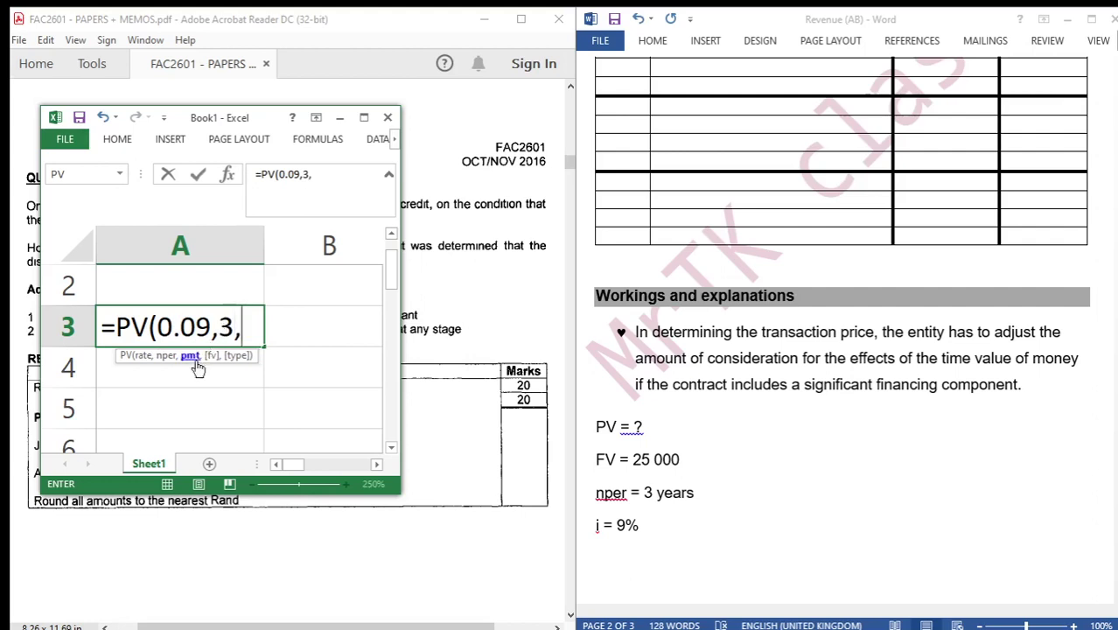
{"action": "type", "text": "0,"}
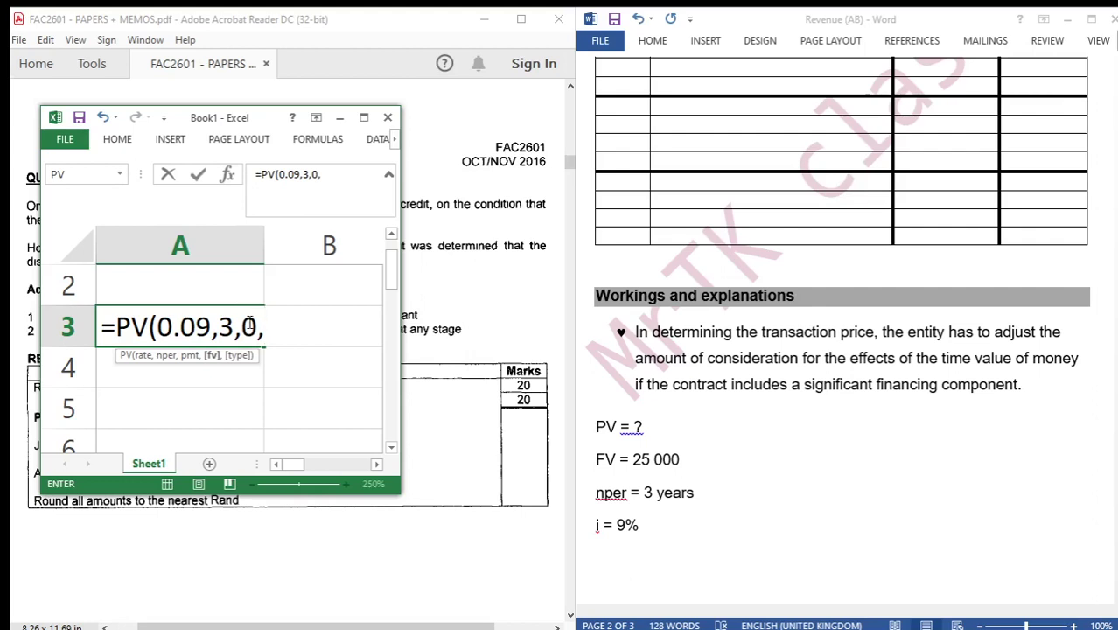
{"action": "type", "text": "25000,"}
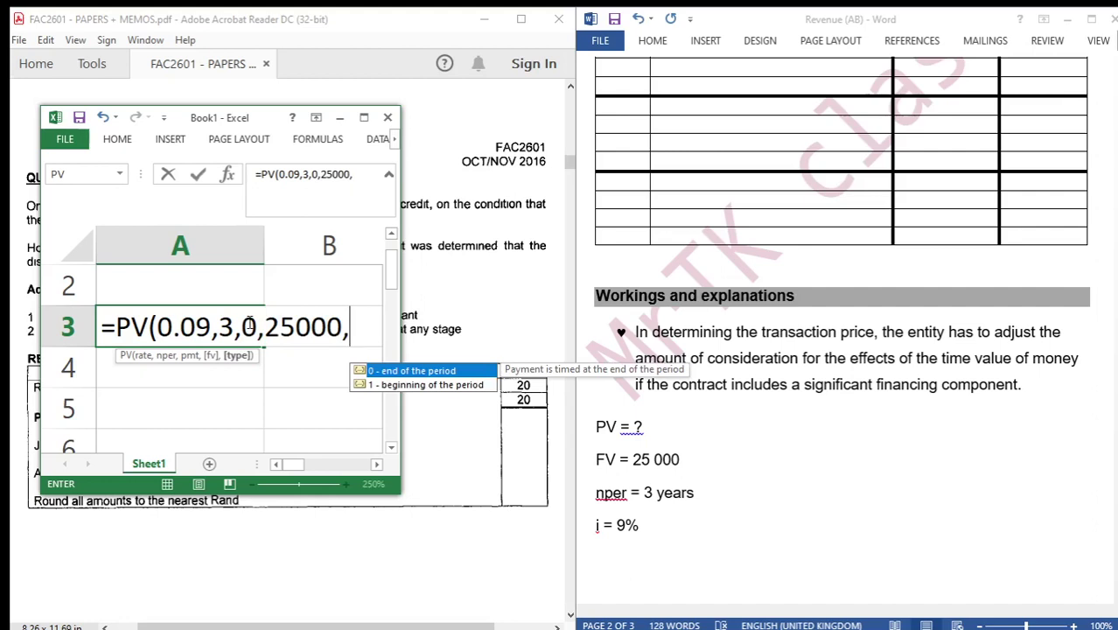
{"action": "type", "text": "0)"}
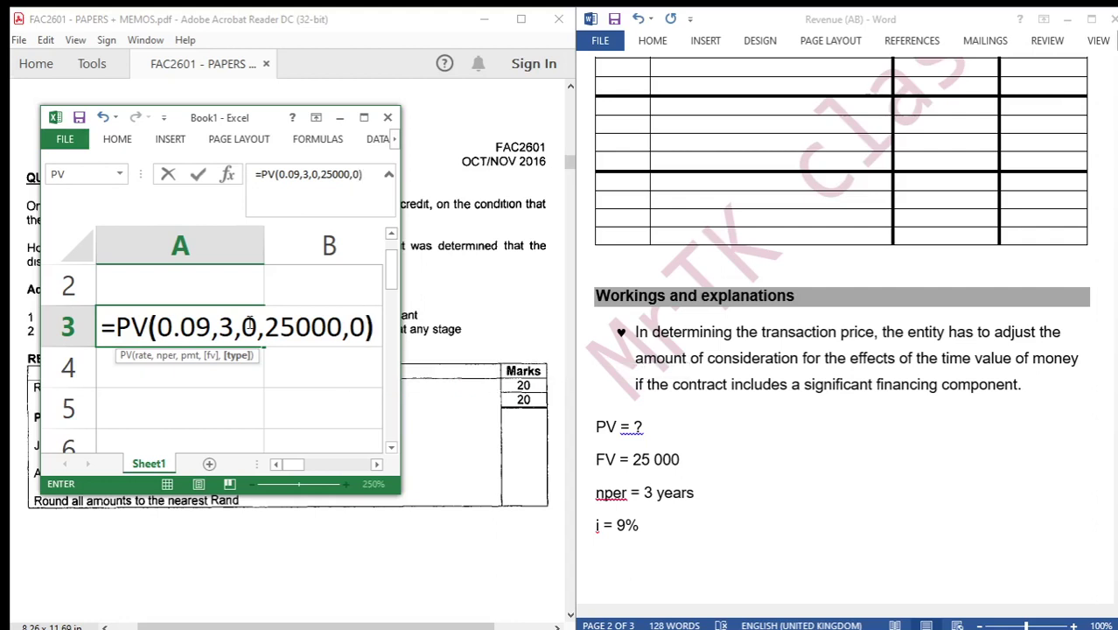
{"action": "key", "text": "Return"}
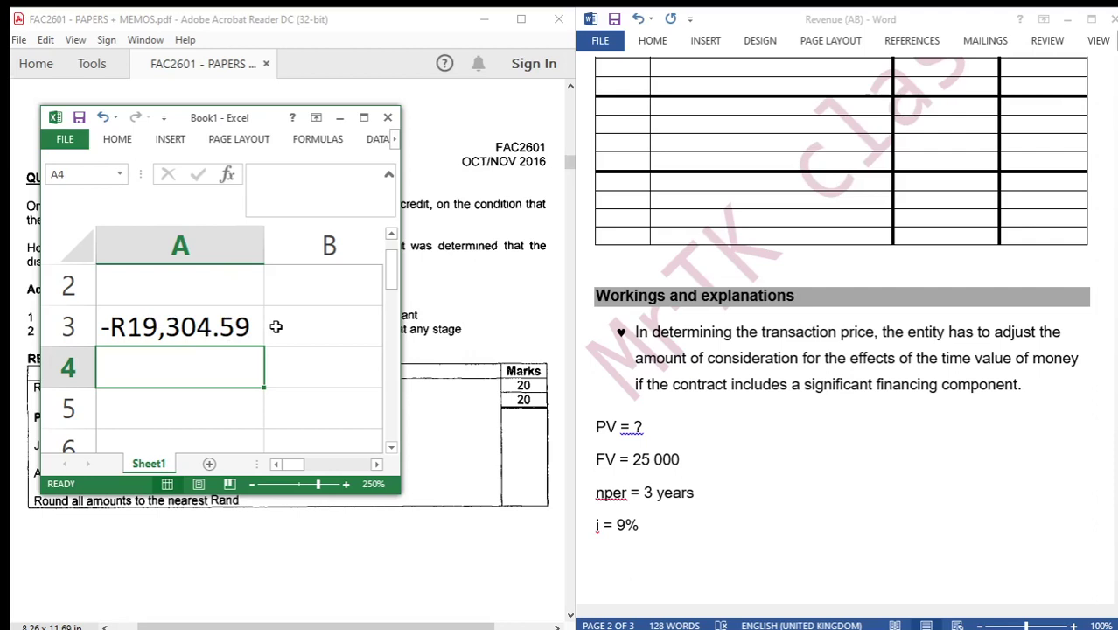
- Back in the Word document's workings, replace the question mark after PV with 19 305
{"action": "left_click", "coordinate": [647, 426]}
{"action": "left_click", "coordinate": [647, 426]}
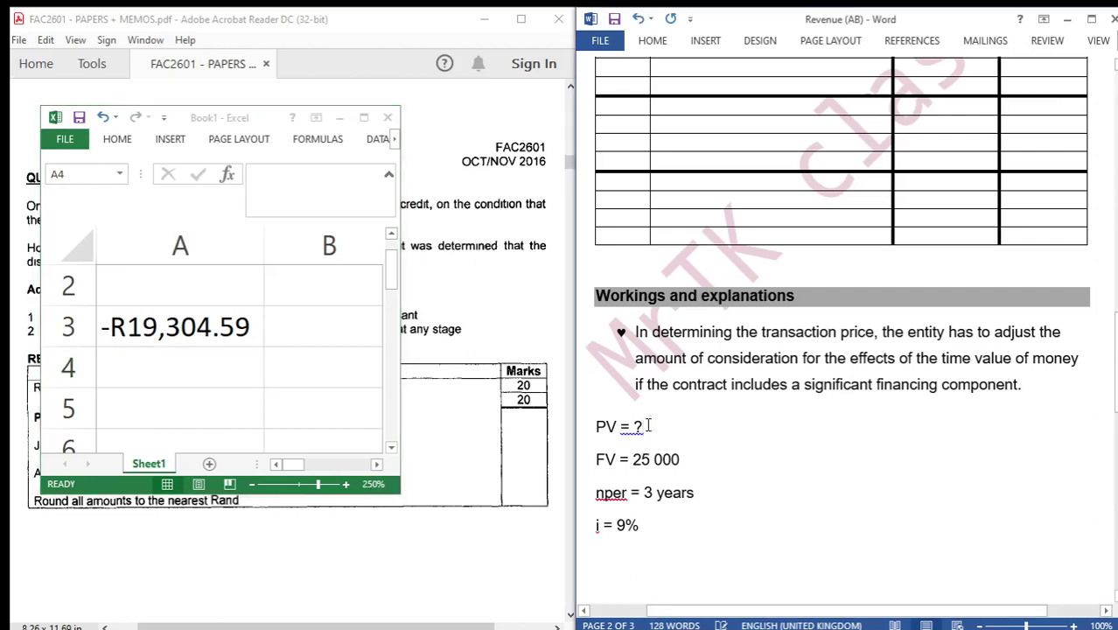
{"action": "key", "text": "BackSpace"}
{"action": "type", "text": "19"}
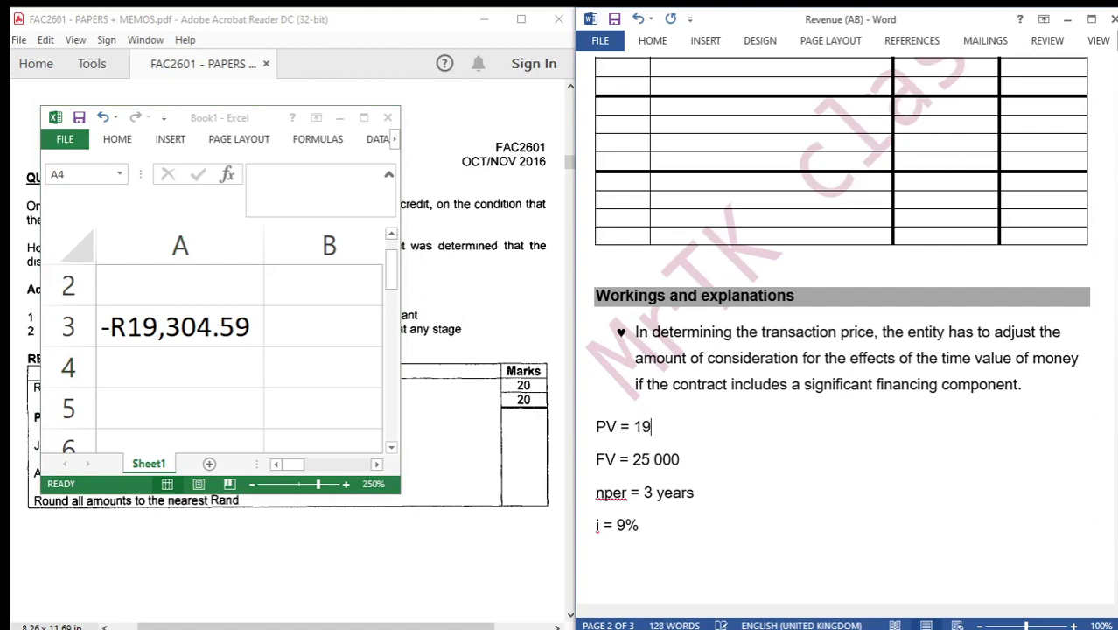
{"action": "type", "text": " 305"}
- Copy the PV amount into the Debit column of the journal table's second blank row and label that row Trade receivables
{"action": "left_click_drag", "start_coordinate": [634, 426], "coordinate": [683, 426]}
{"action": "key", "text": "ctrl+c"}
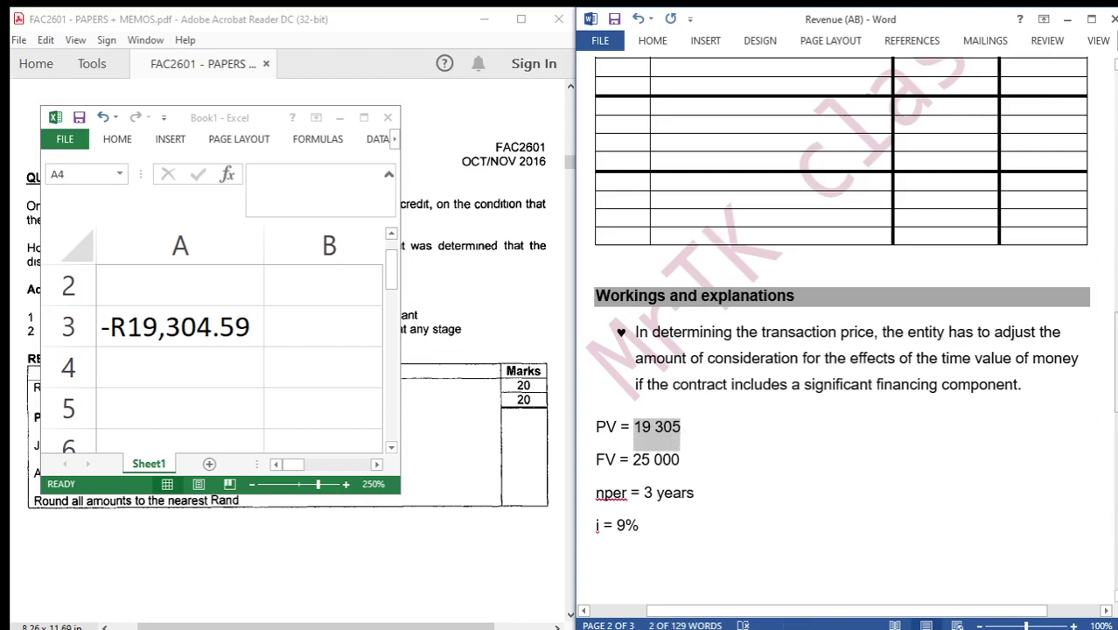
{"action": "left_click_drag", "start_coordinate": [1115, 345], "coordinate": [1115, 291]}
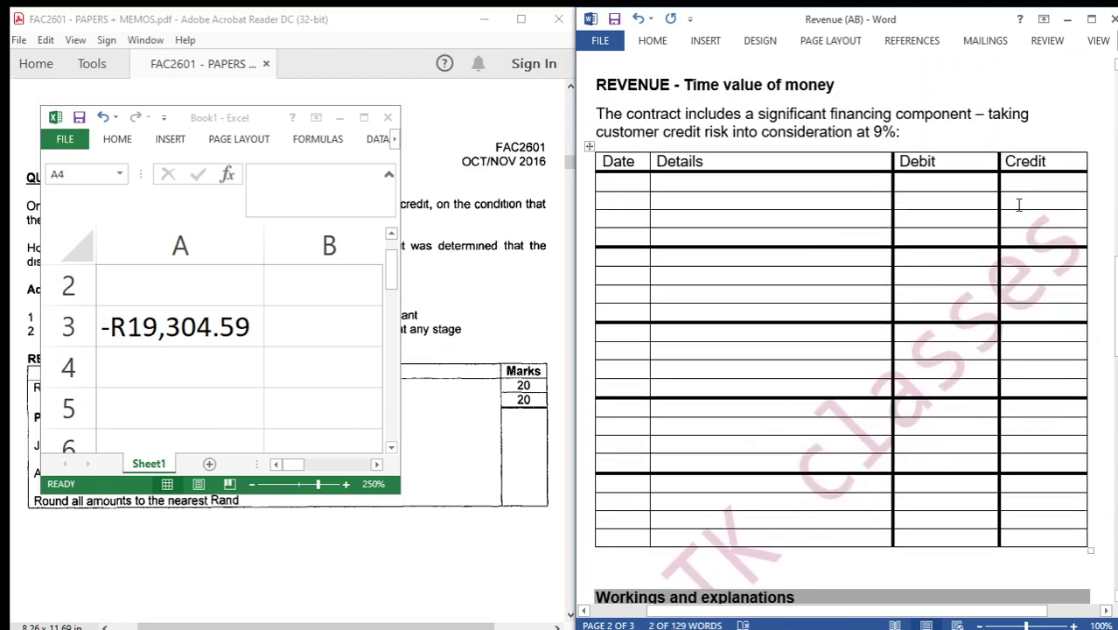
{"action": "left_click", "coordinate": [985, 201]}
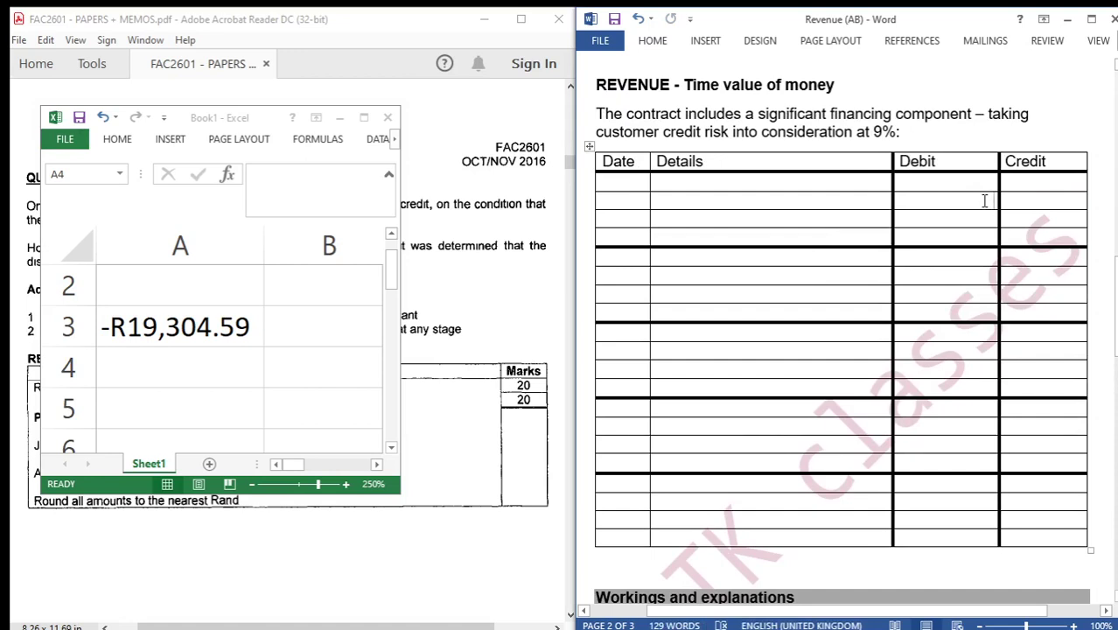
{"action": "key", "text": "ctrl+v"}
{"action": "left_click", "coordinate": [798, 200]}
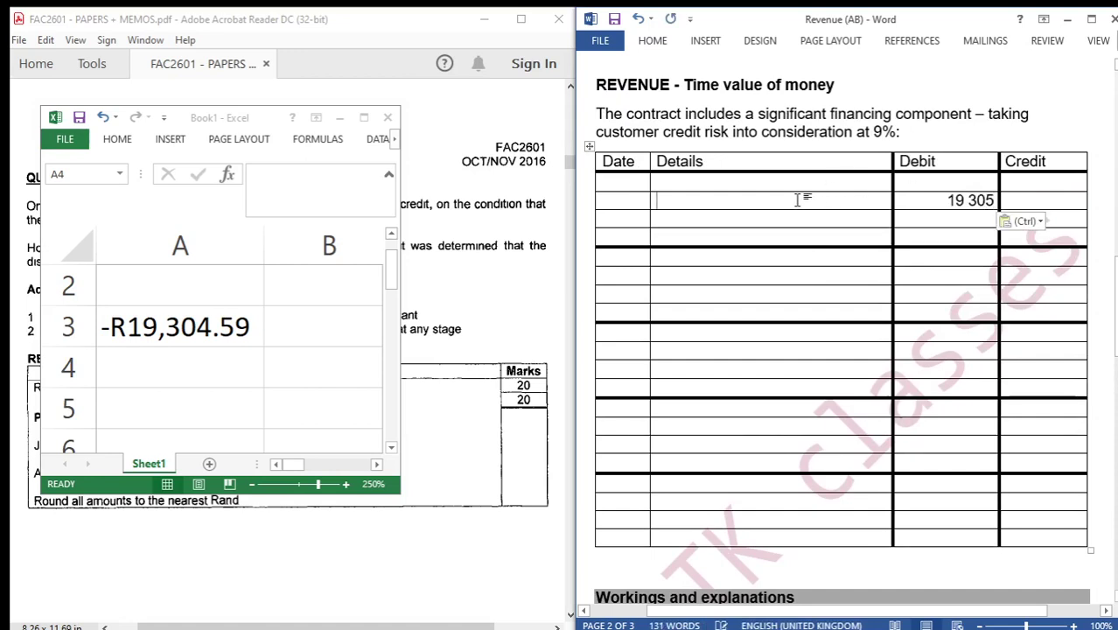
{"action": "type", "text": "Trade"}
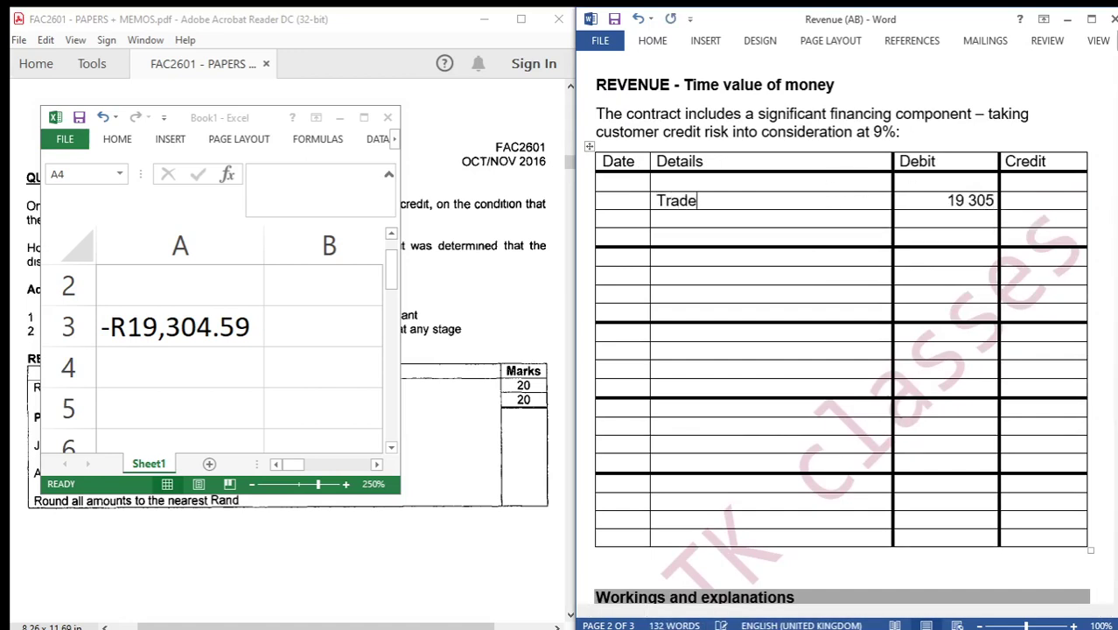
{"action": "type", "text": " receivables"}
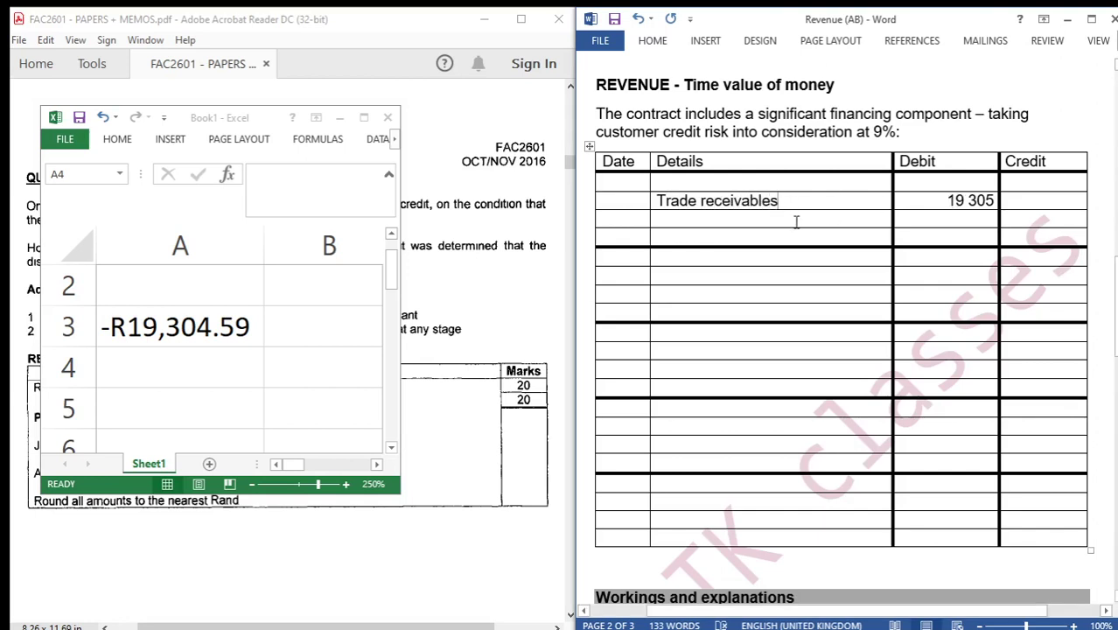
- Minimize the Excel workbook and add an indented Revenue line below Trade receivables, copying 19 305 into its Credit column
{"action": "left_click", "coordinate": [341, 117]}
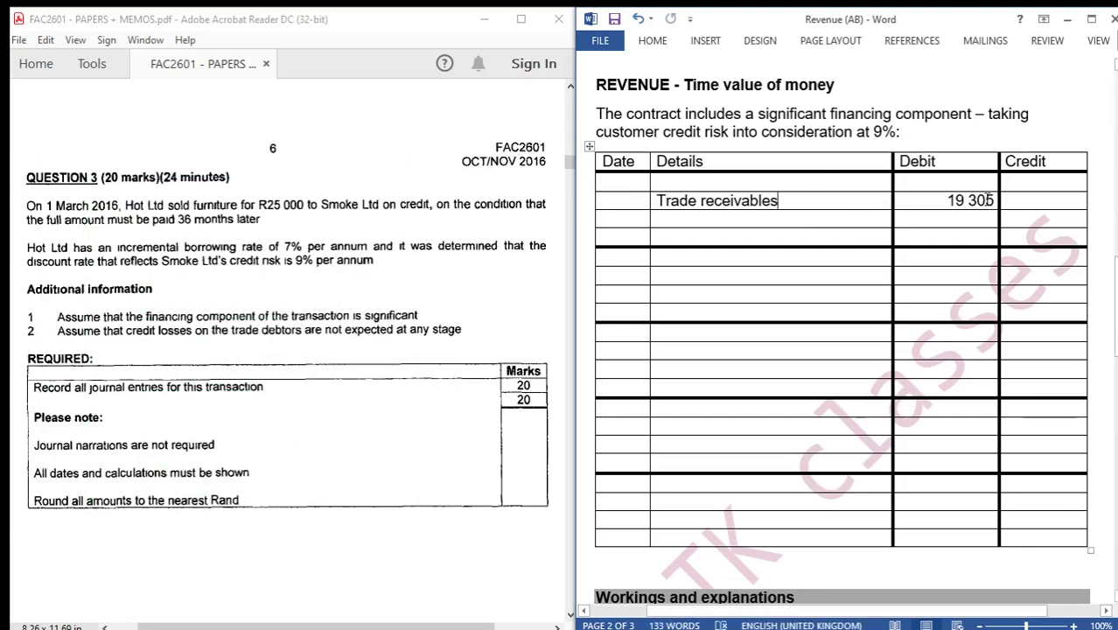
{"action": "left_click", "coordinate": [726, 220]}
{"action": "type", "text": "Reve"}
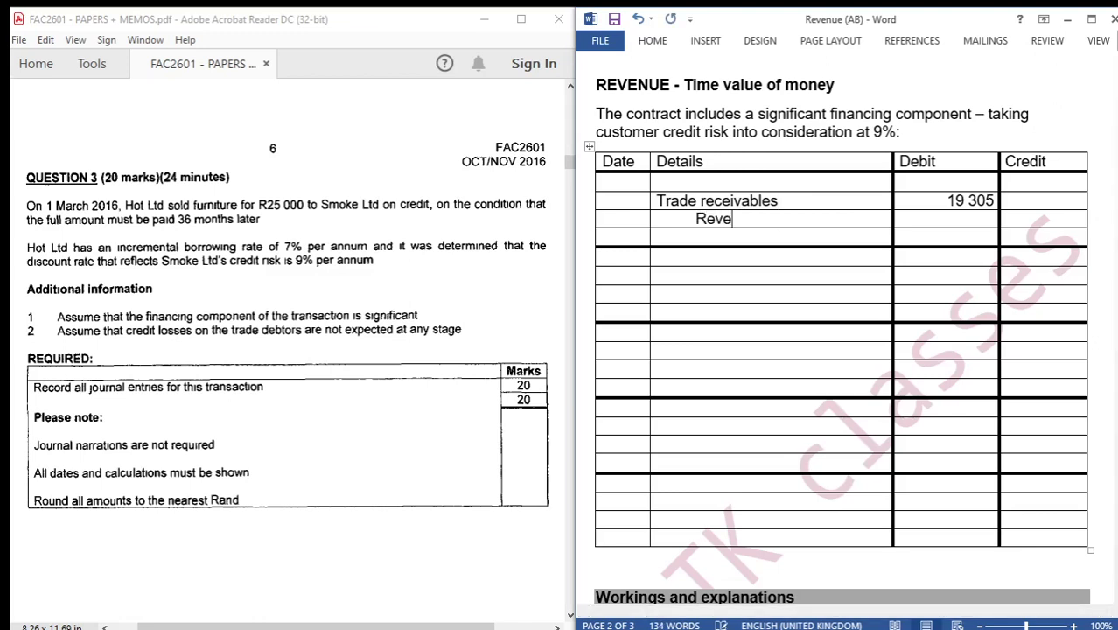
{"action": "type", "text": "nue"}
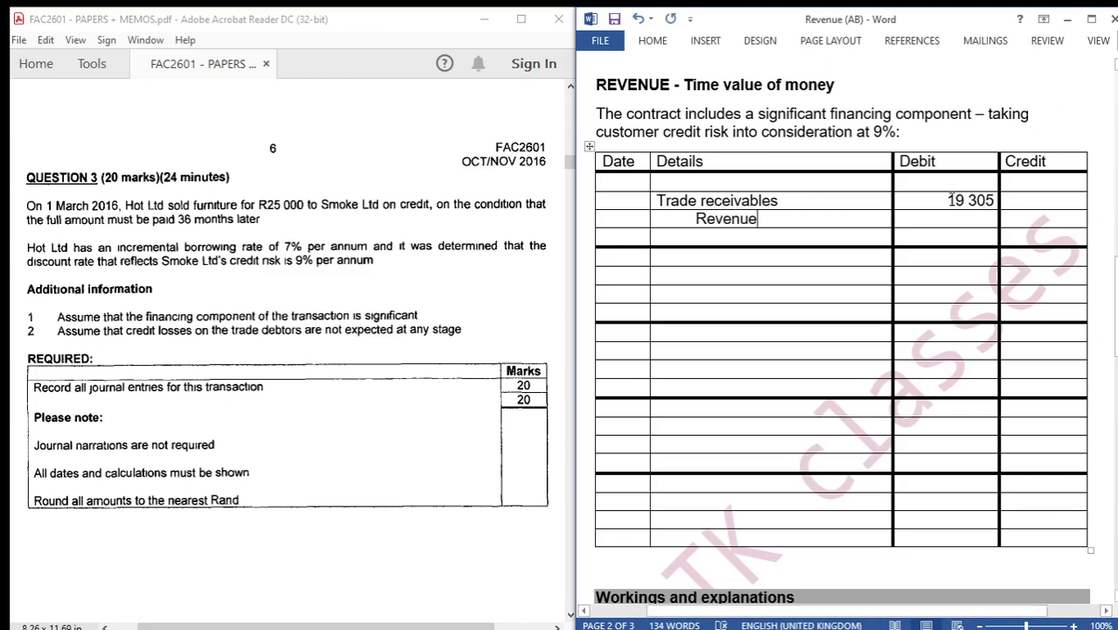
{"action": "left_click_drag", "start_coordinate": [946, 200], "coordinate": [991, 201]}
{"action": "key", "text": "ctrl+c"}
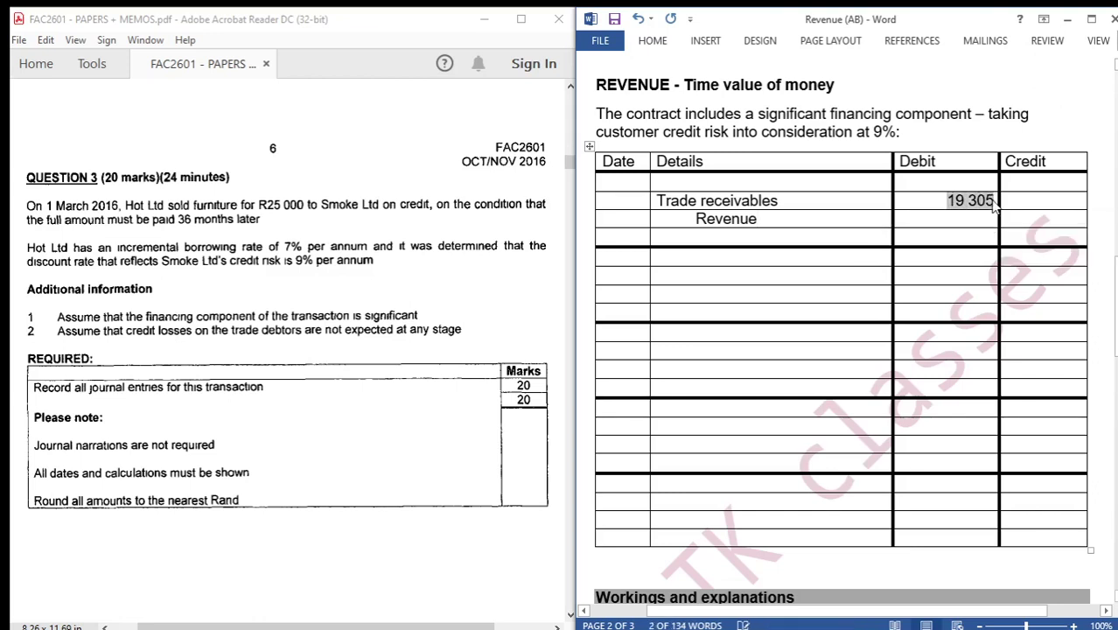
{"action": "left_click", "coordinate": [1042, 220]}
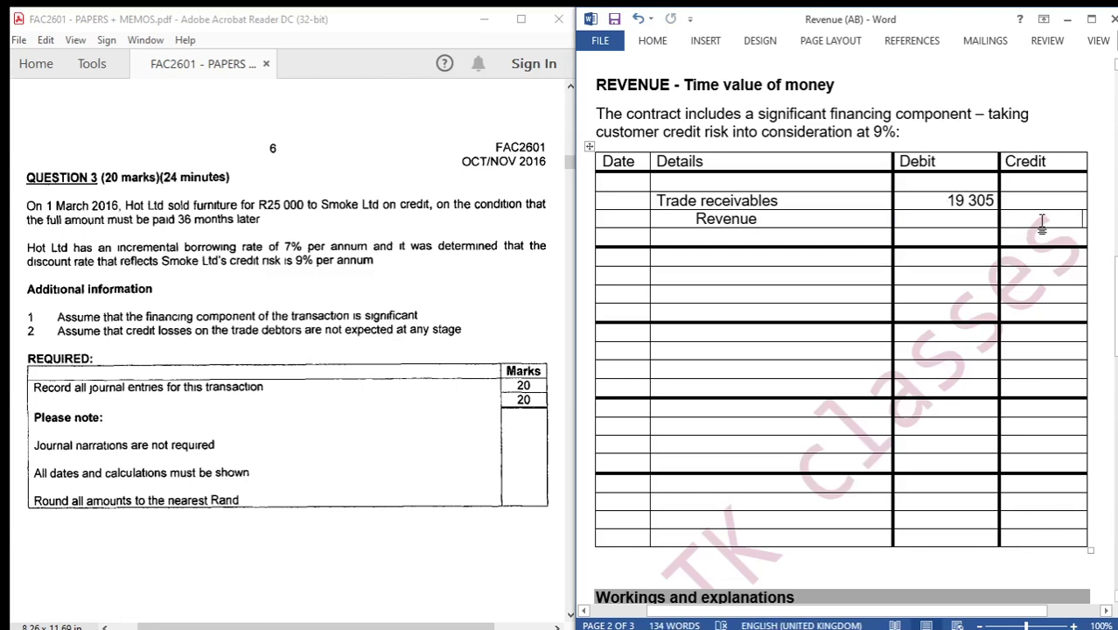
{"action": "key", "text": "ctrl+v"}
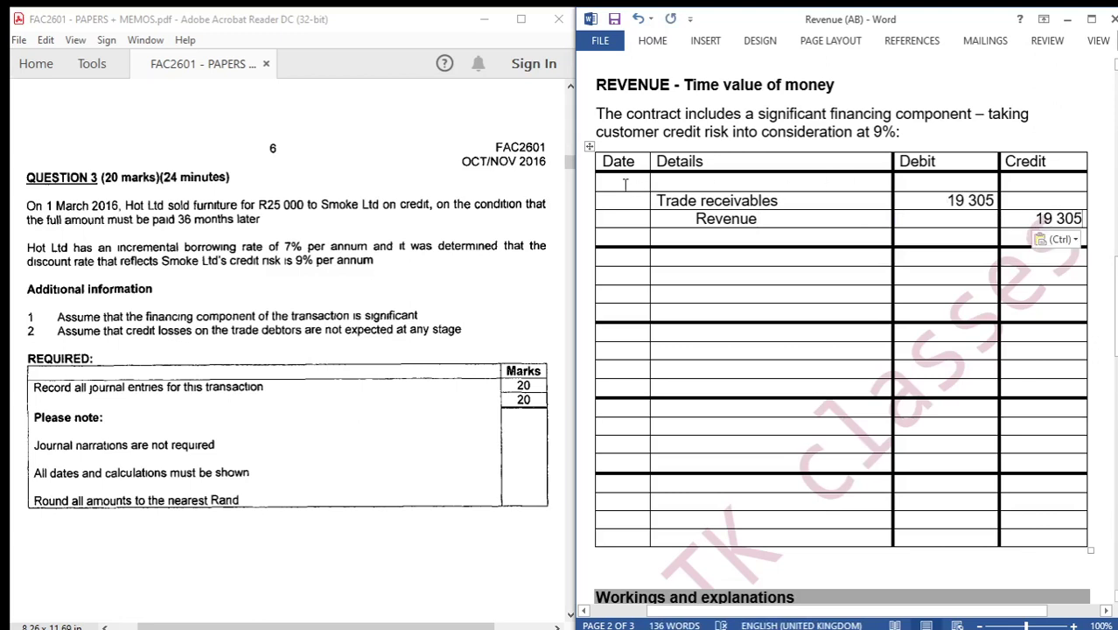
- Date the first journal entry in the Date column as 2016, March and 1 on successive rows
{"action": "left_click", "coordinate": [622, 182]}
{"action": "type", "text": "2016"}
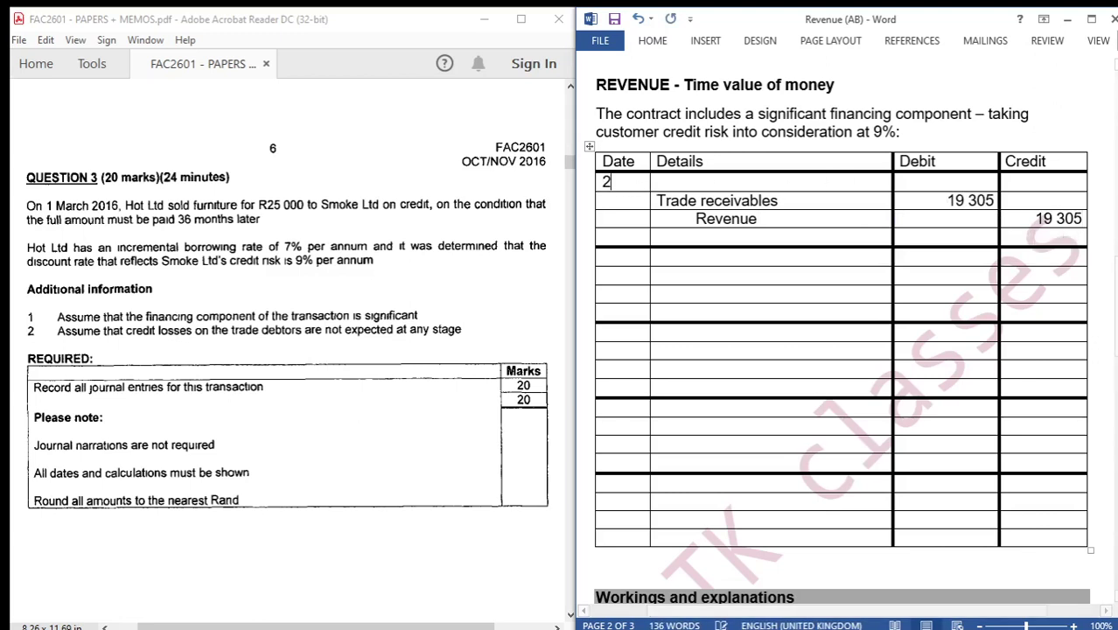
{"action": "left_click", "coordinate": [625, 199]}
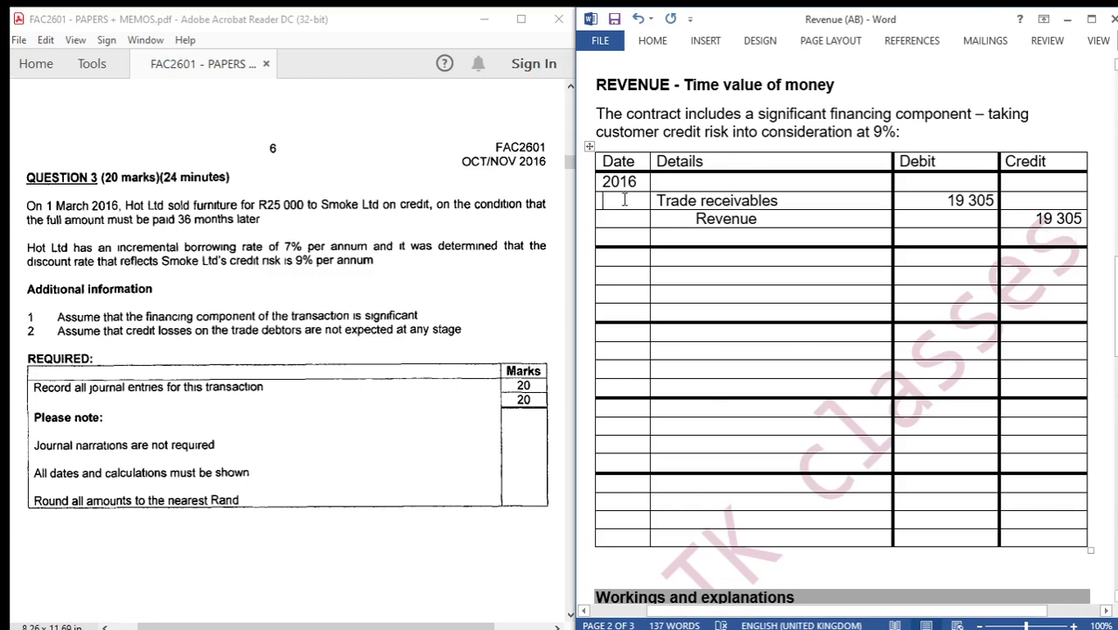
{"action": "type", "text": "March"}
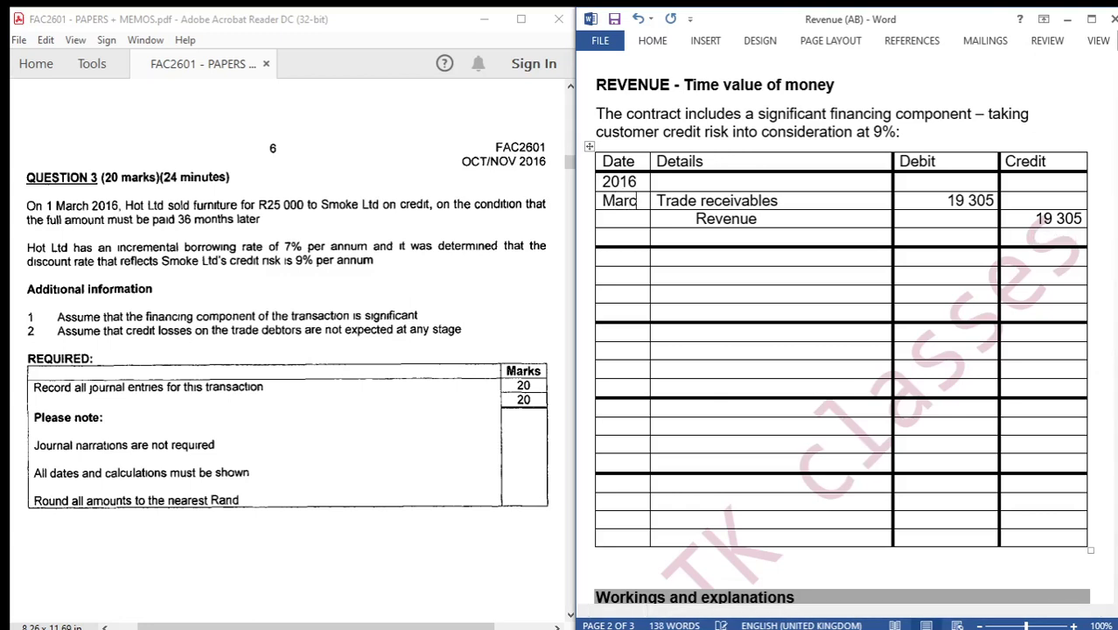
{"action": "left_click", "coordinate": [643, 219]}
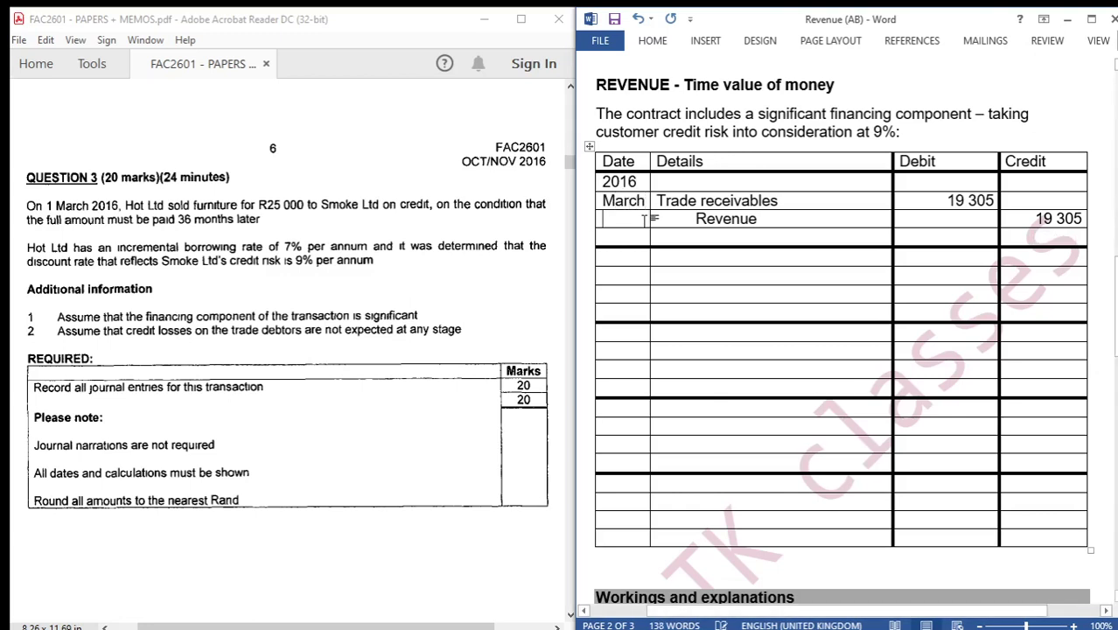
{"action": "type", "text": "1"}
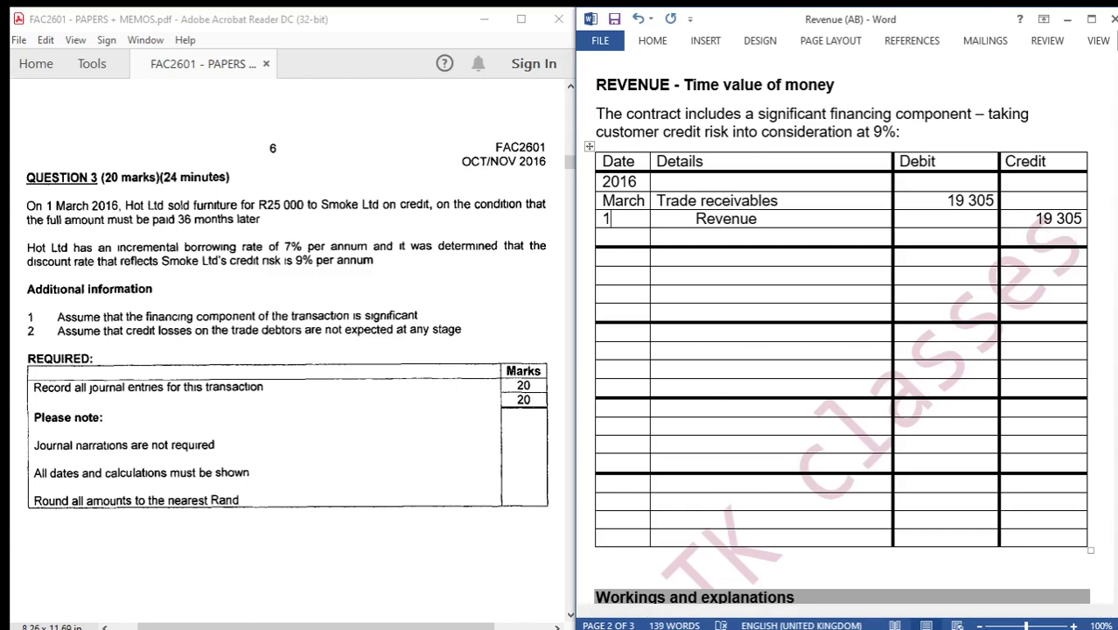
- Start the second journal entry dated 2017 Feb 28, with Trade receivables and an indented Finance income line below it
{"action": "left_click", "coordinate": [611, 258]}
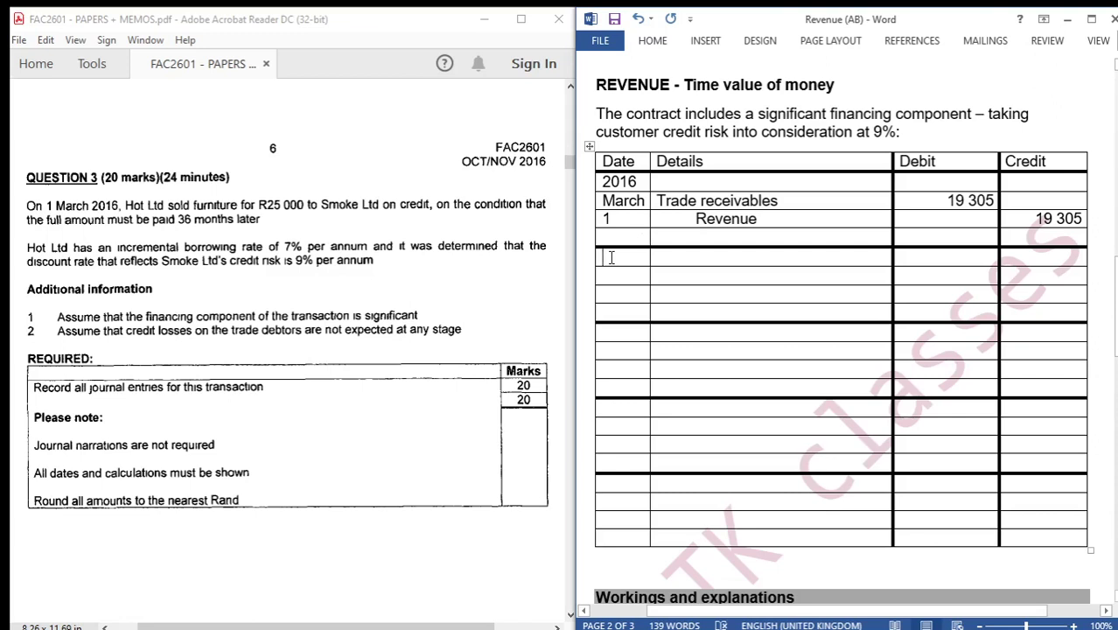
{"action": "type", "text": "2017"}
{"action": "left_click", "coordinate": [613, 275]}
{"action": "type", "text": "Feb"}
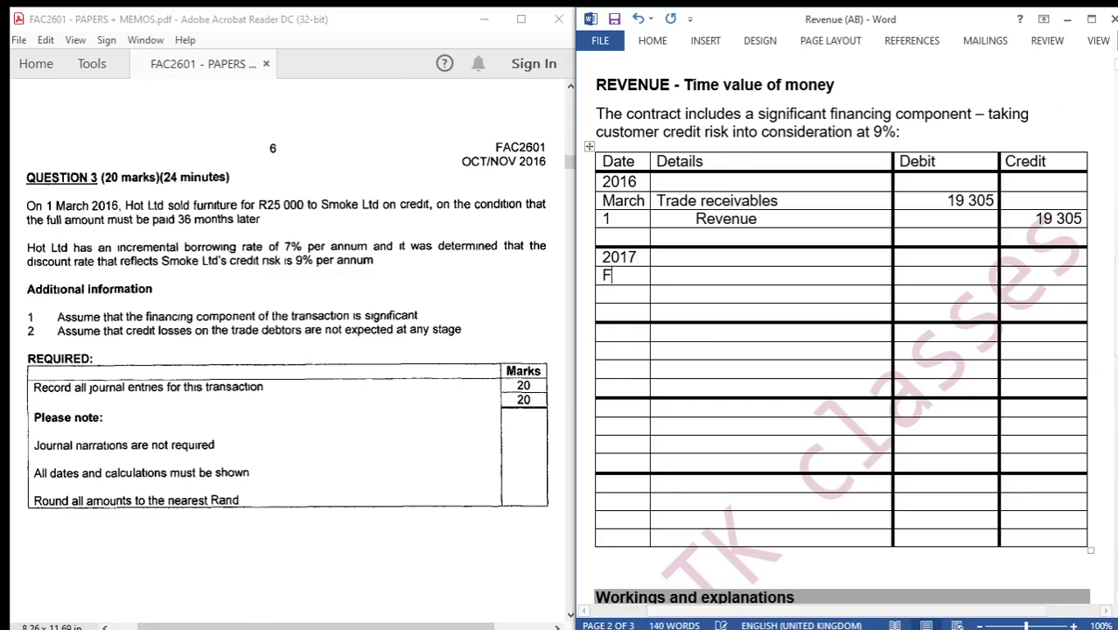
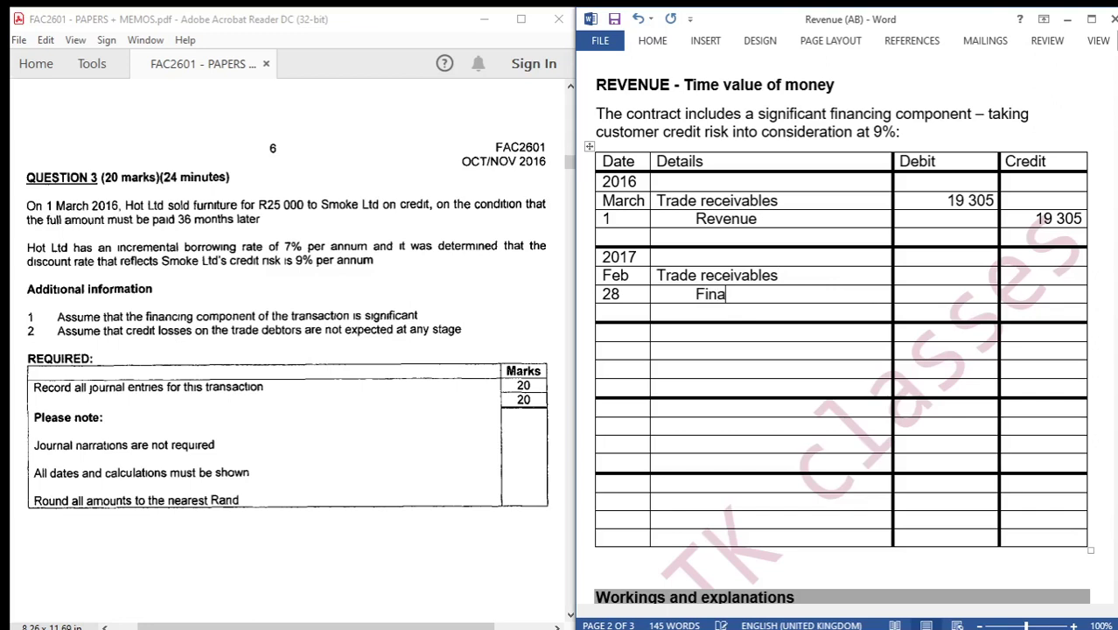
{"action": "type", "text": "e income"}
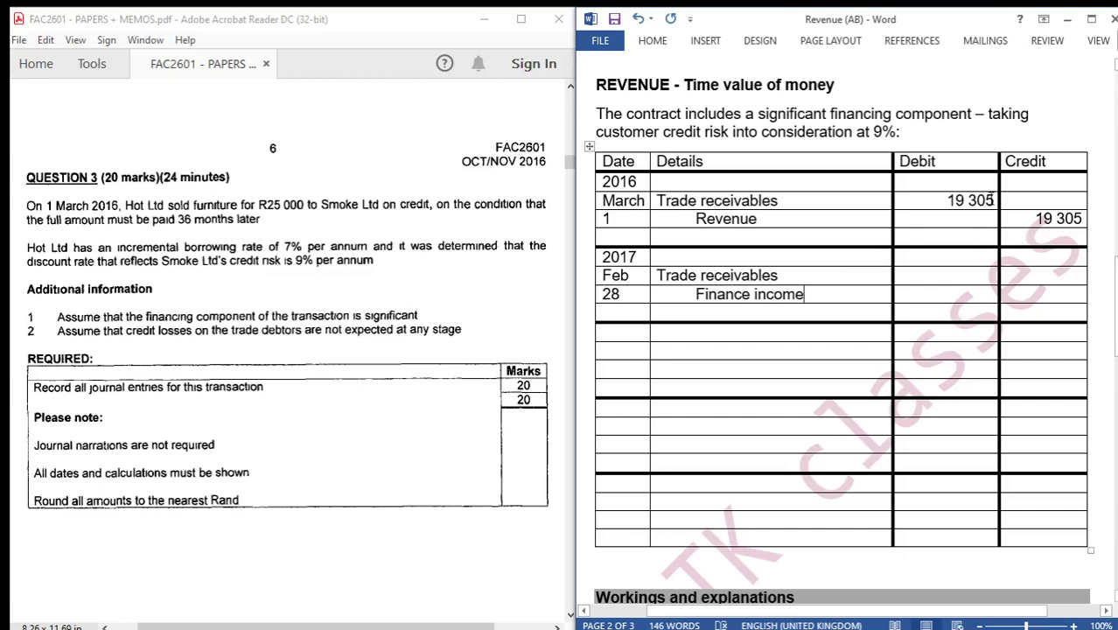
- Copy the Trade receivables debit into the workings under Finance income 28 Feb 2017 and extend it to 19 305 x 9% =
{"action": "left_click_drag", "start_coordinate": [996, 200], "coordinate": [947, 201]}
{"action": "key", "text": "ctrl+c"}
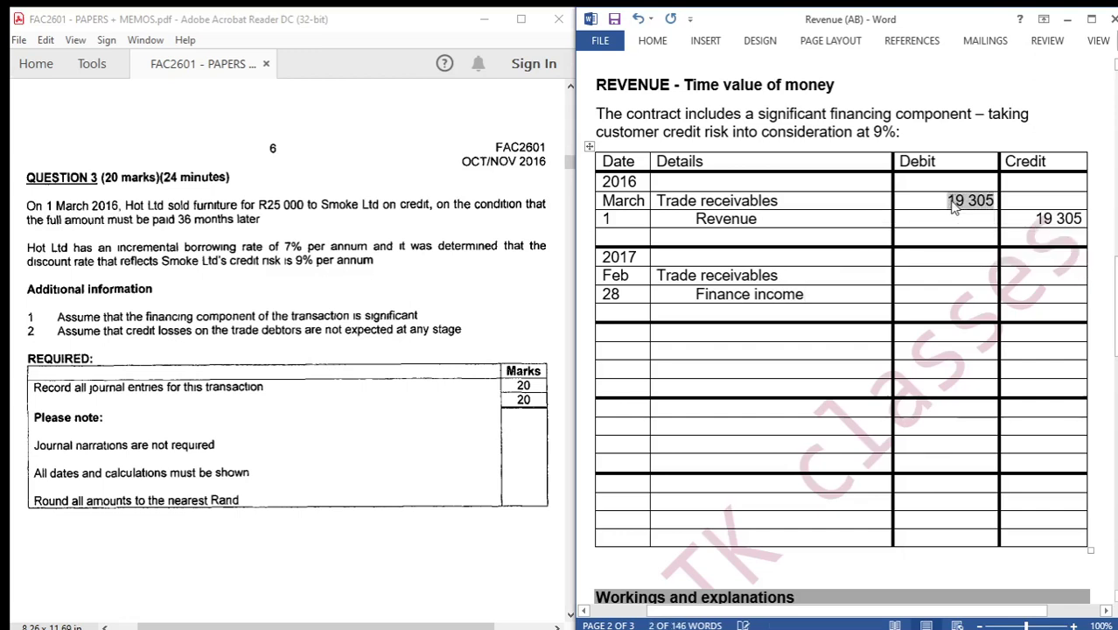
{"action": "left_click_drag", "start_coordinate": [1114, 307], "coordinate": [1112, 416]}
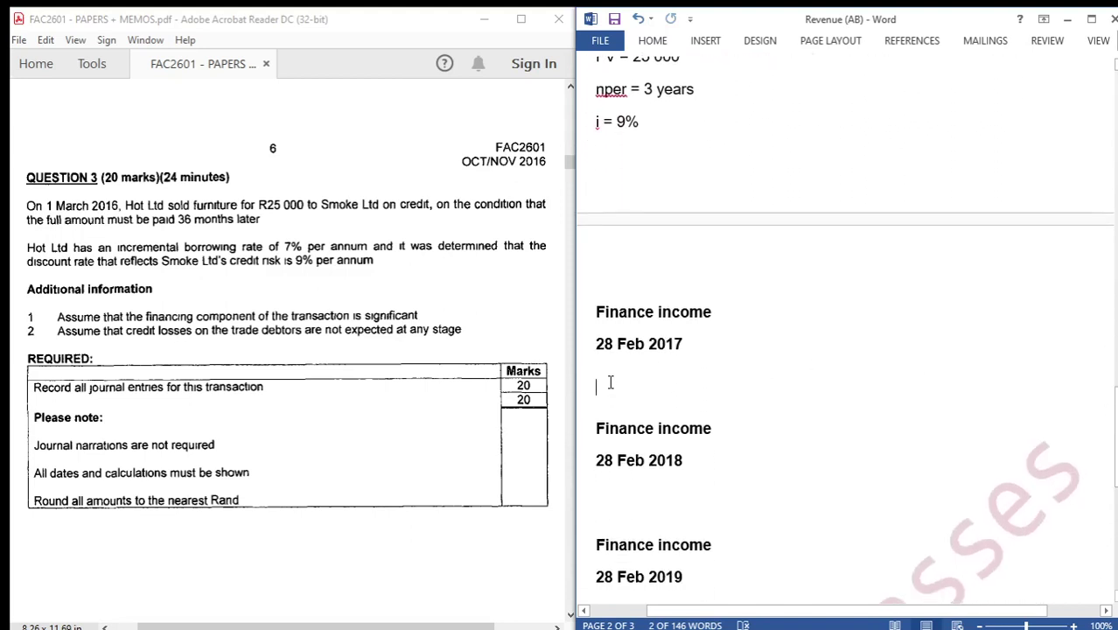
{"action": "key", "text": "ctrl+v"}
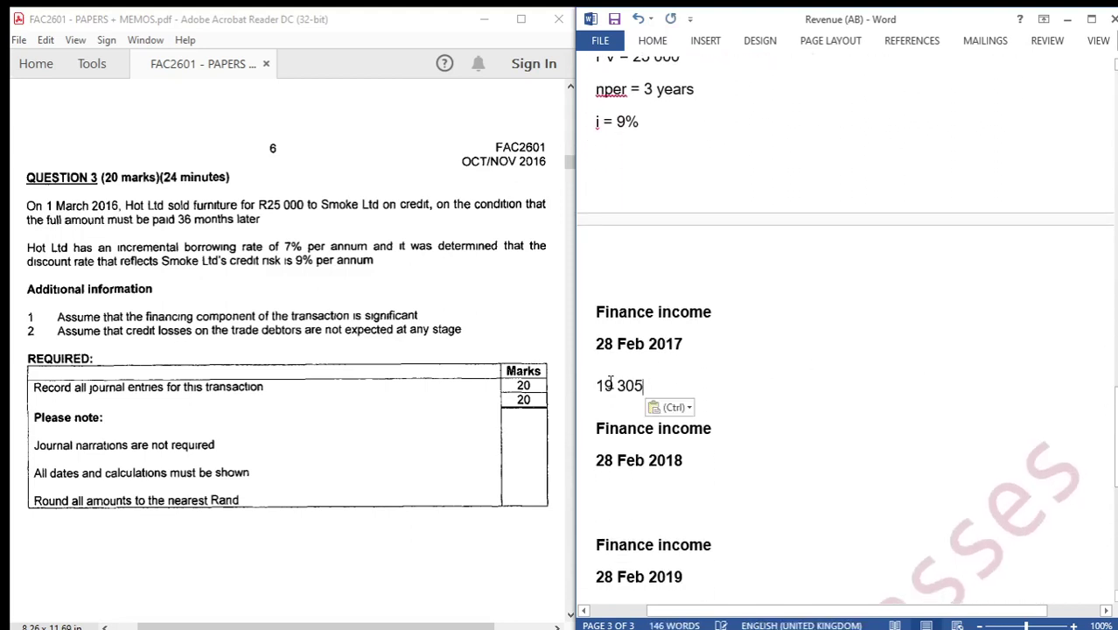
{"action": "type", "text": "x"}
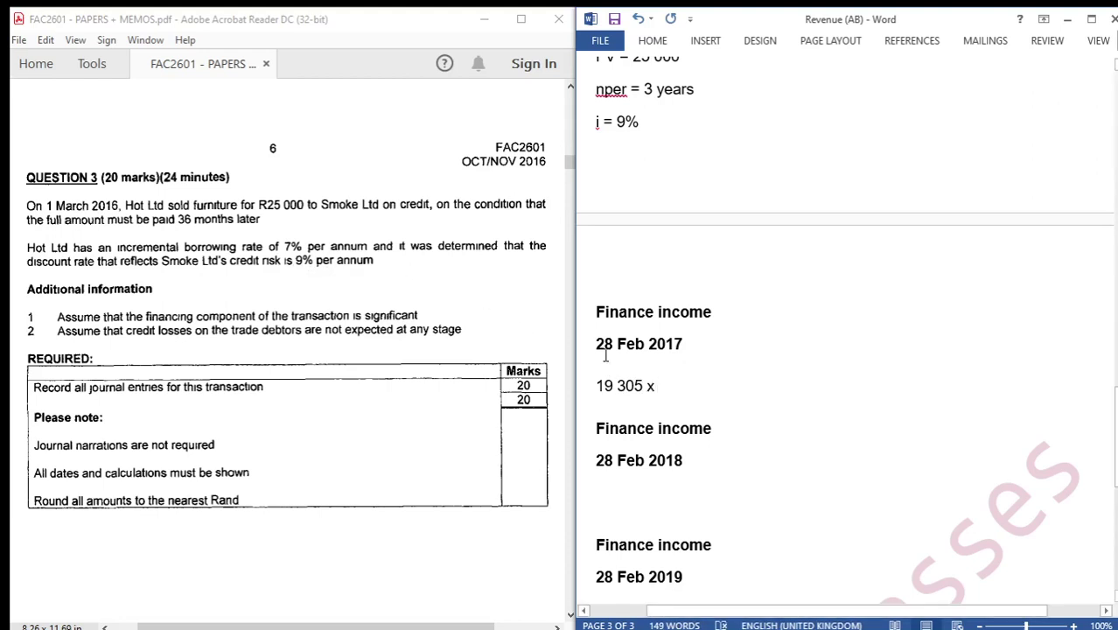
{"action": "type", "text": " 9%"}
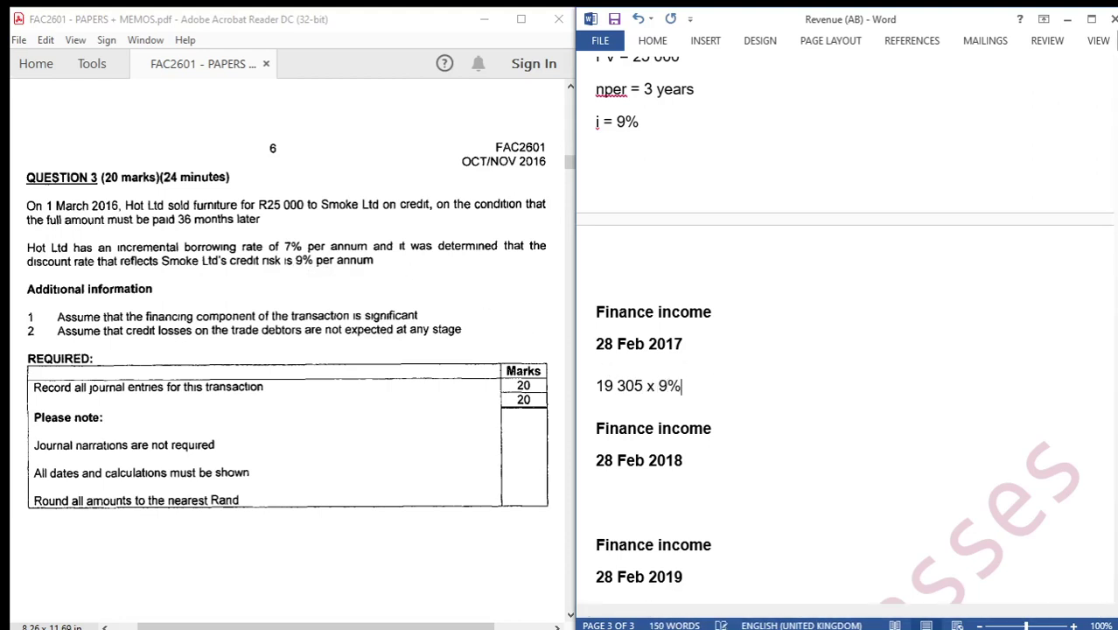
{"action": "type", "text": " ="}
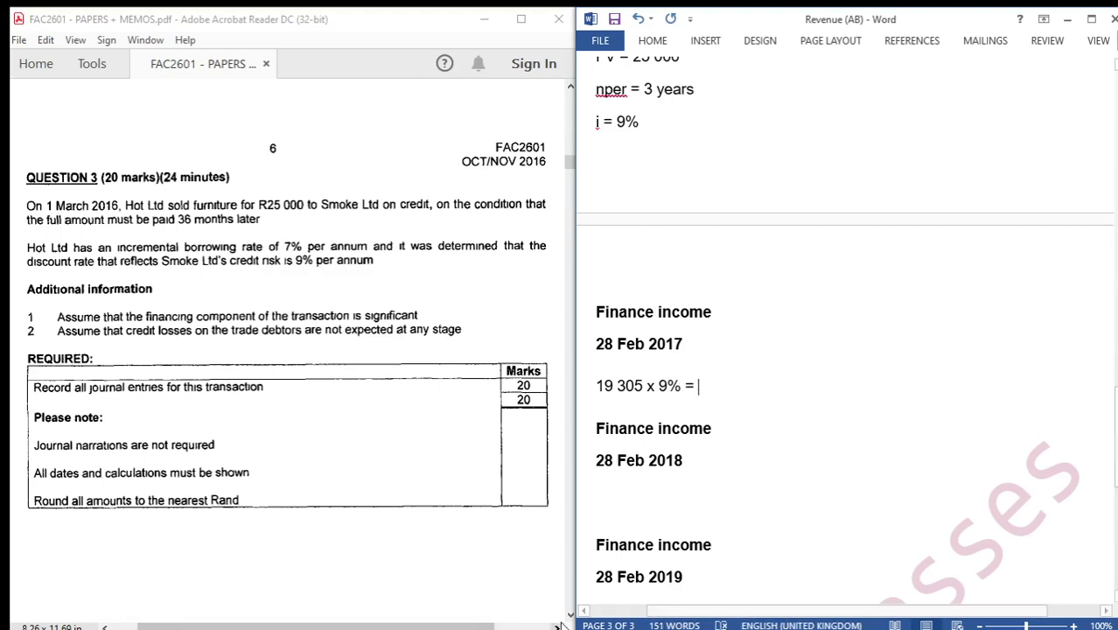
- Compute 19305 × 0.09 in Calculator and enter 1 737 after the equals sign in the Word document's 28 Feb 2017 working
{"action": "left_click", "coordinate": [470, 620]}
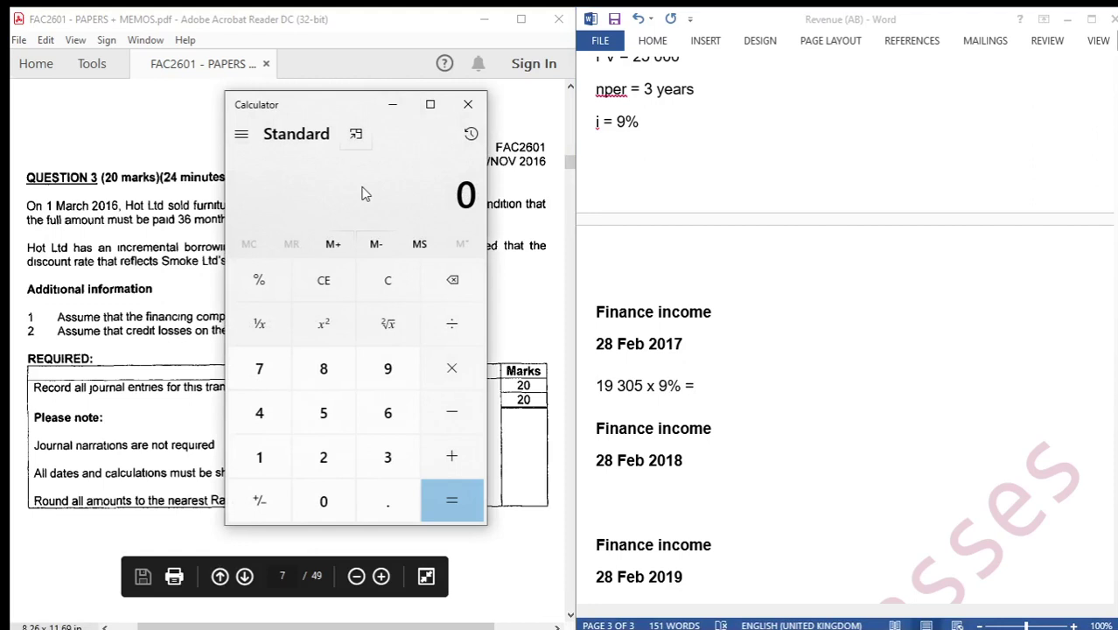
{"action": "type", "text": "19,305"}
{"action": "key", "text": "asterisk"}
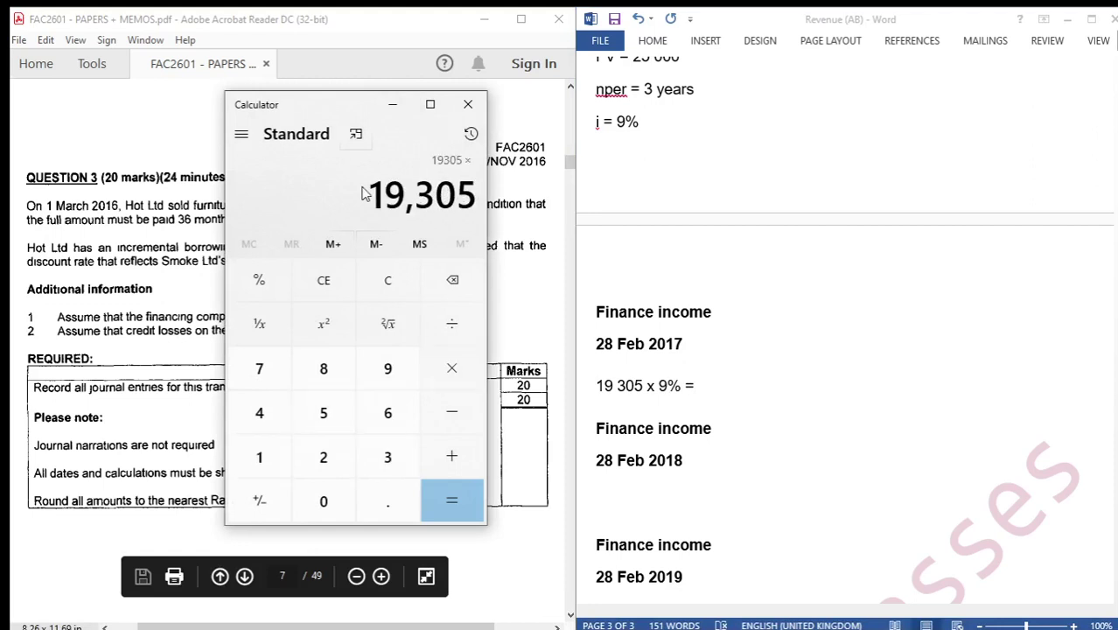
{"action": "type", "text": "0.09"}
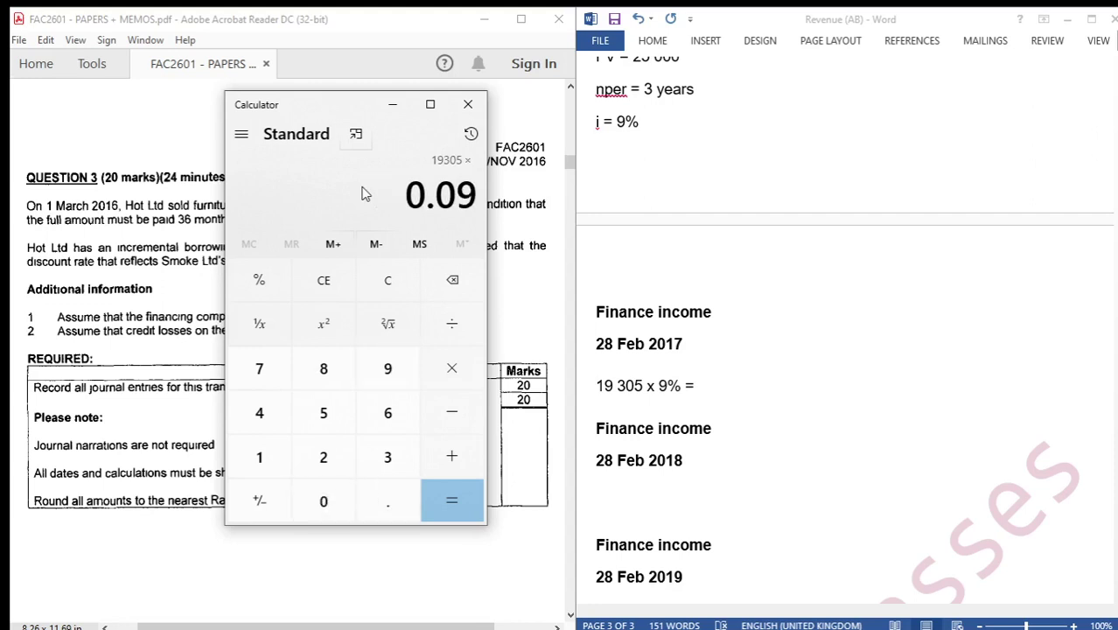
{"action": "key", "text": "Return"}
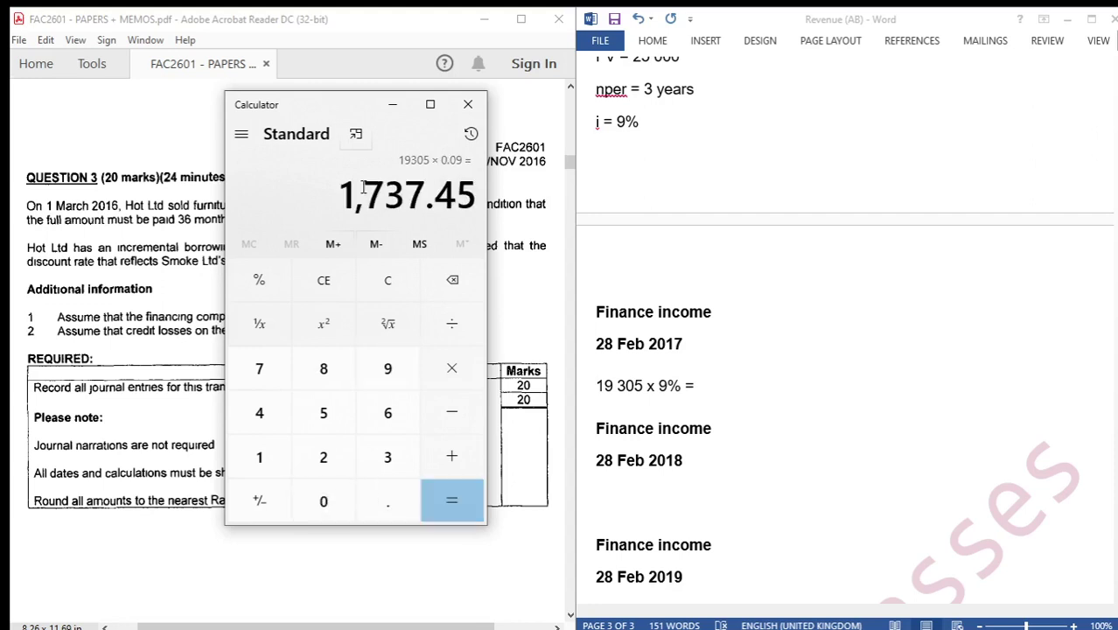
{"action": "left_click", "coordinate": [722, 389]}
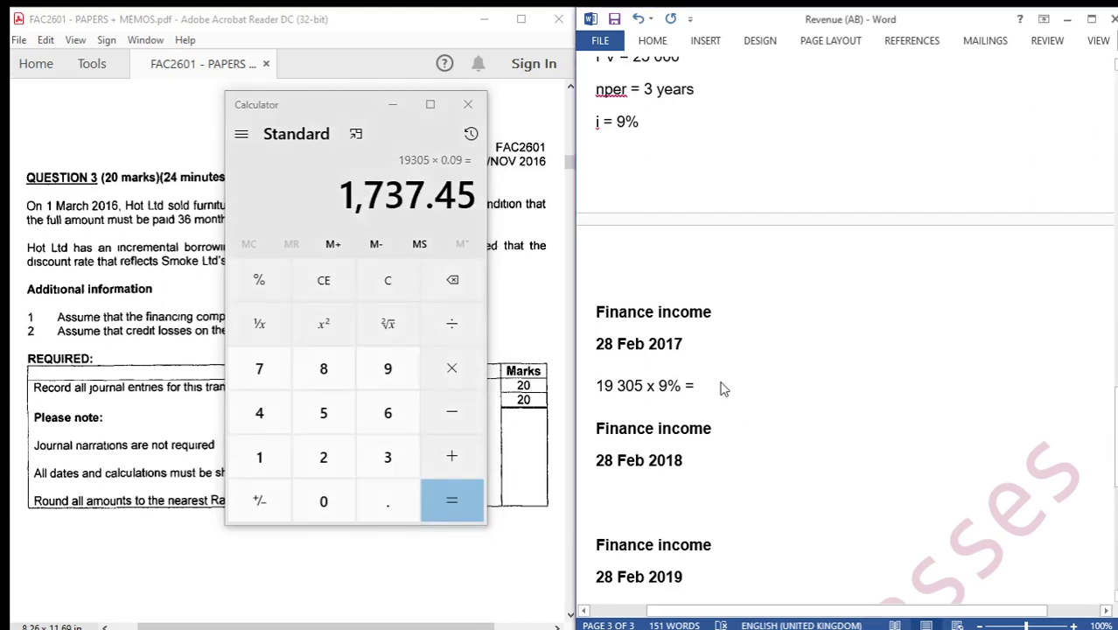
{"action": "type", "text": "1"}
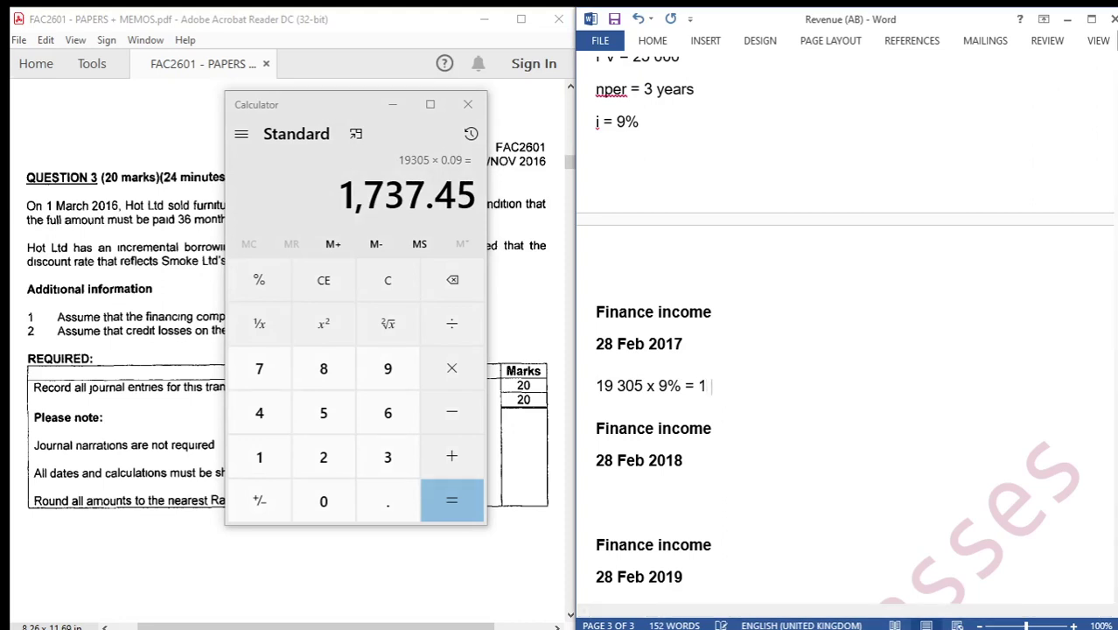
{"action": "type", "text": " 737"}
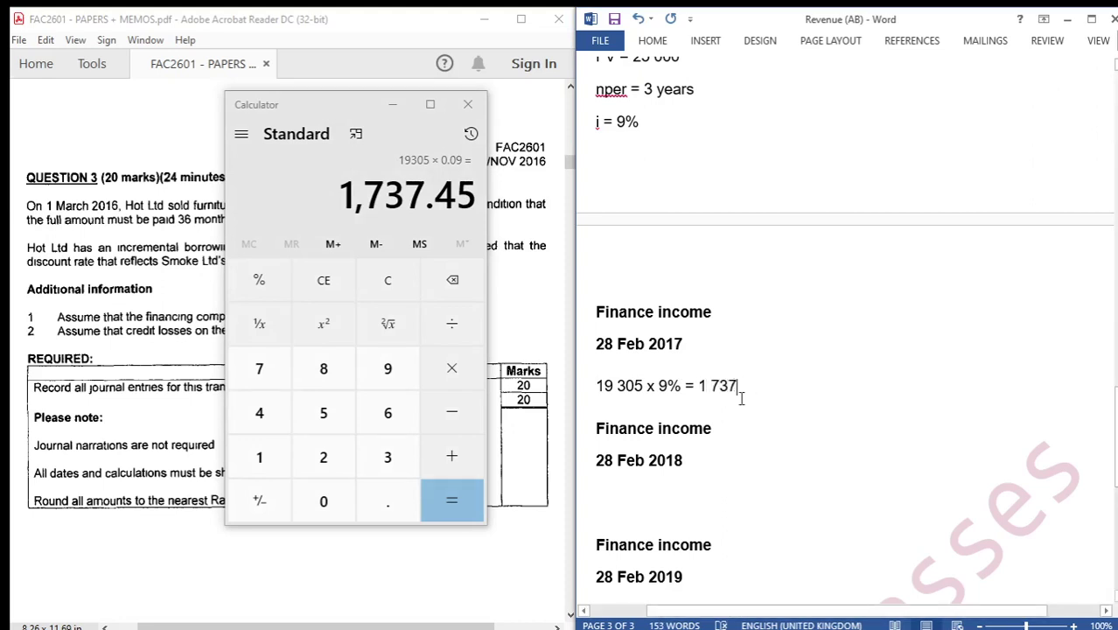
- Copy 1 737 from the working into the 2017 entry's Trade receivables debit and Finance income credit
{"action": "left_click_drag", "start_coordinate": [701, 385], "coordinate": [737, 390]}
{"action": "key", "text": "ctrl+c"}
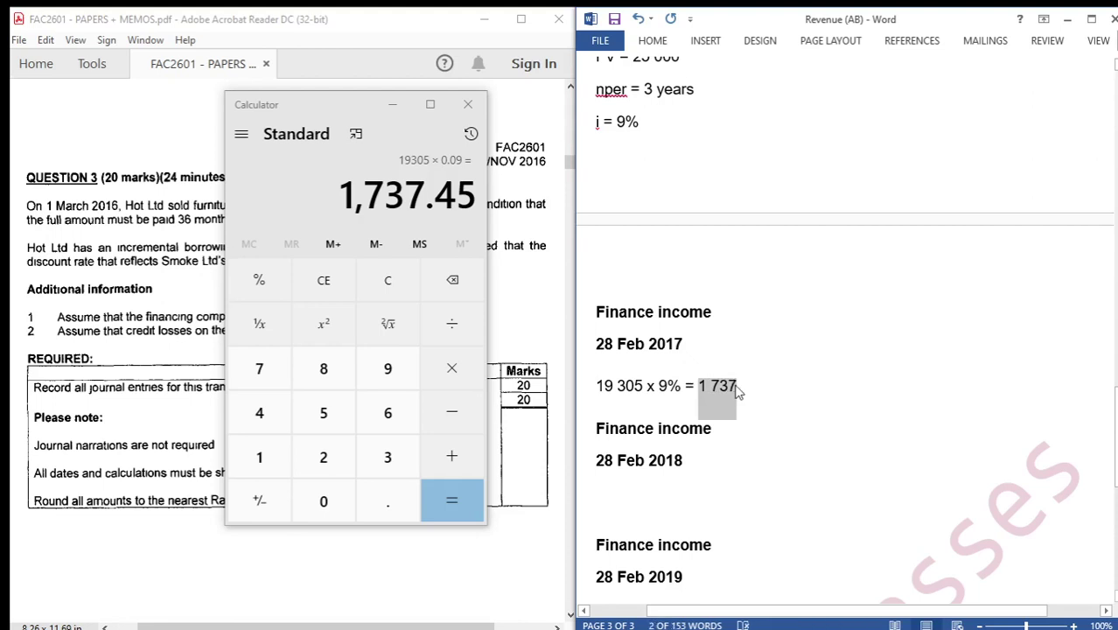
{"action": "key", "text": "ctrl+b"}
{"action": "left_click_drag", "start_coordinate": [1115, 418], "coordinate": [1115, 300]}
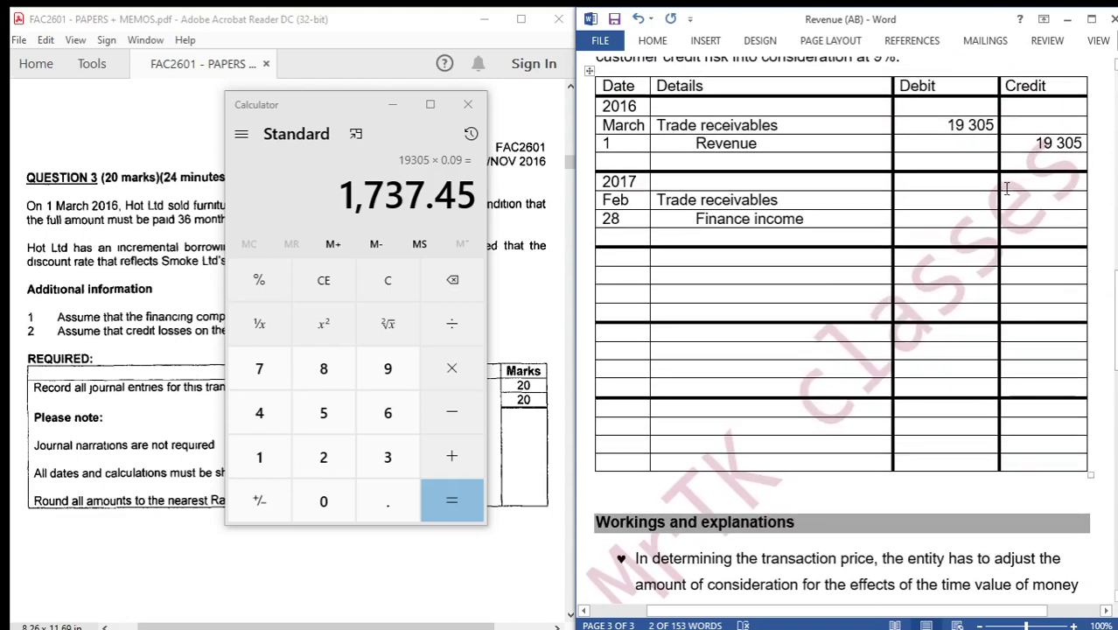
{"action": "left_click", "coordinate": [957, 201]}
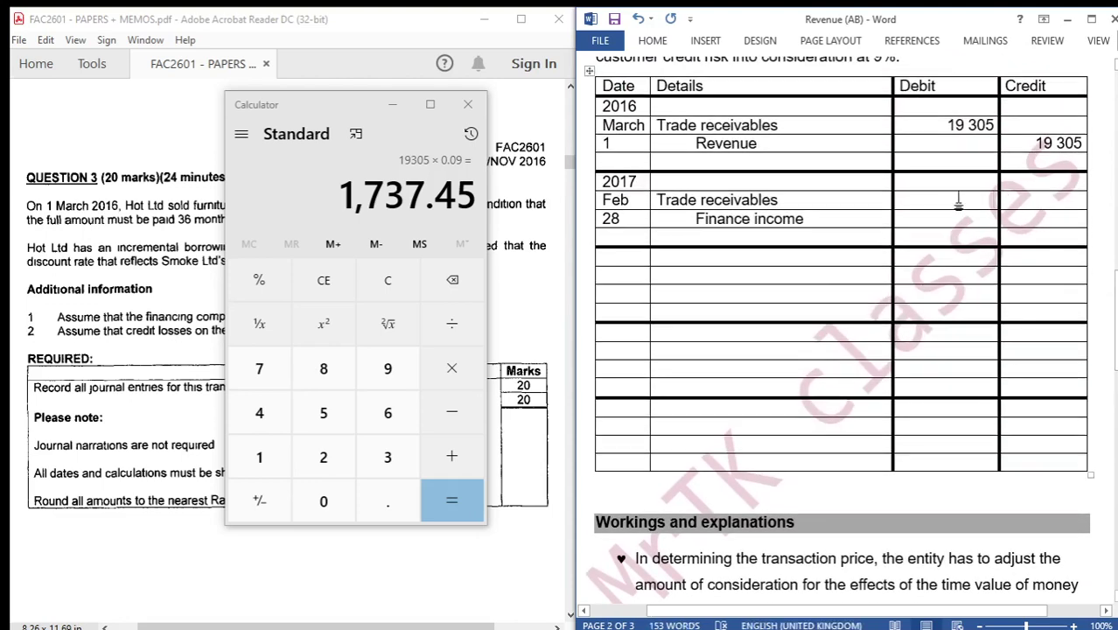
{"action": "key", "text": "ctrl+v"}
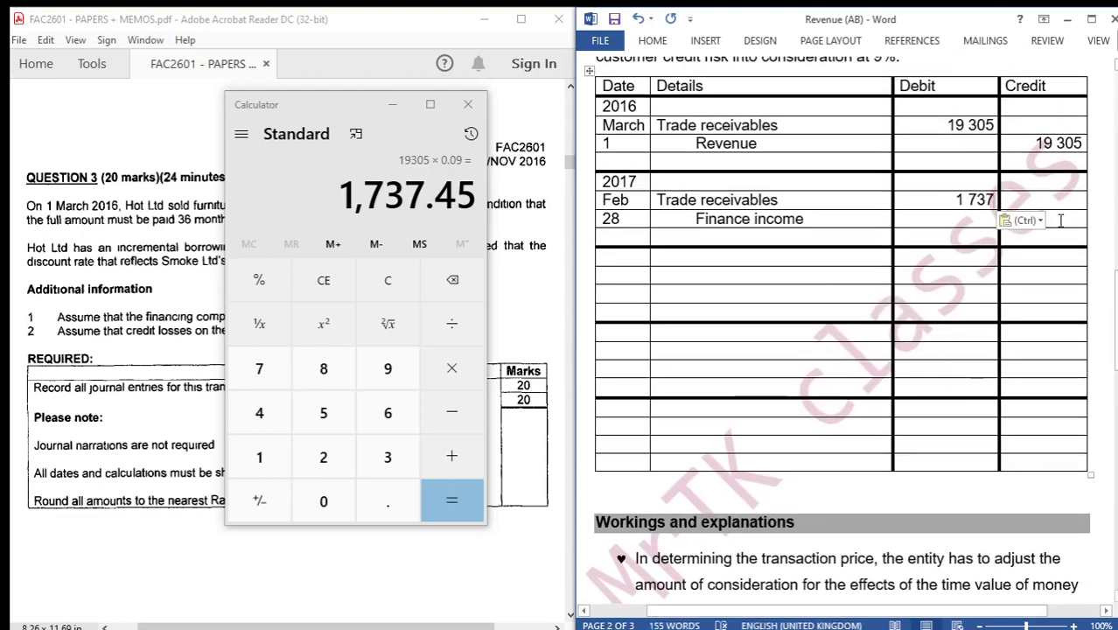
{"action": "left_click", "coordinate": [1059, 224]}
{"action": "key", "text": "ctrl+v"}
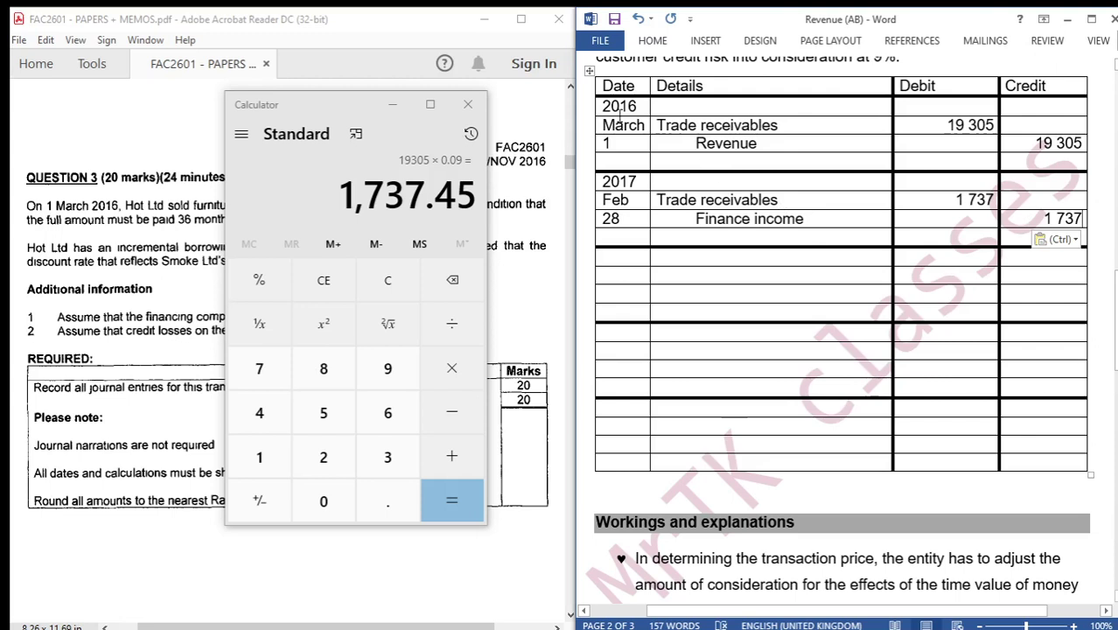
- Date the third journal entry 2018 and copy Feb and 28 from the 2017 entry into the two date cells below
{"action": "left_click_drag", "start_coordinate": [603, 105], "coordinate": [1045, 238]}
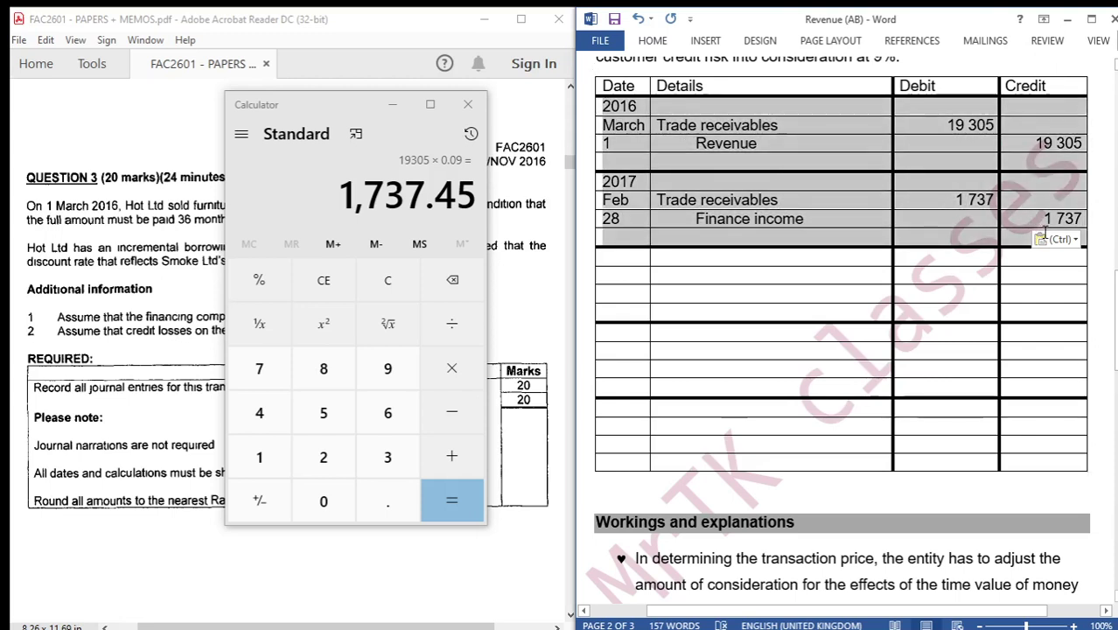
{"action": "left_click", "coordinate": [620, 258]}
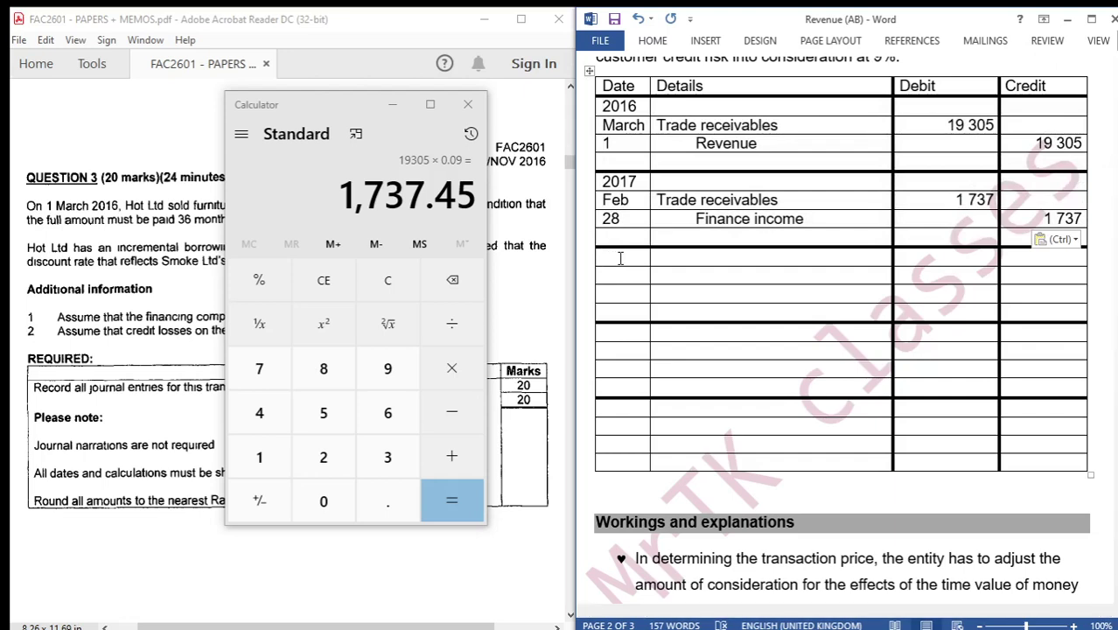
{"action": "type", "text": "2018"}
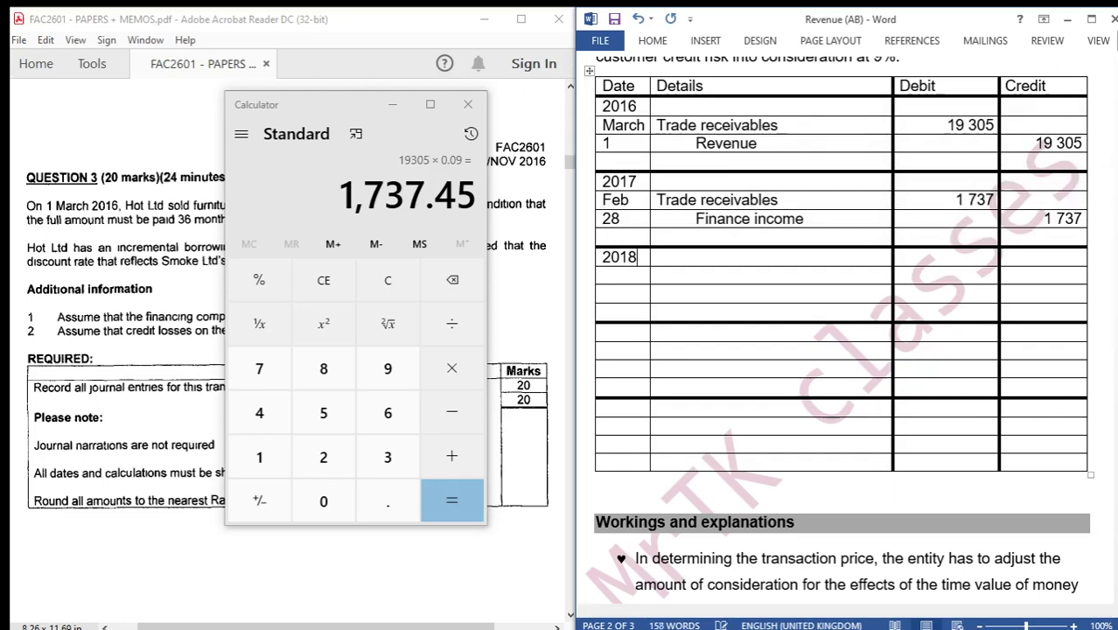
{"action": "left_click_drag", "start_coordinate": [624, 218], "coordinate": [602, 203]}
{"action": "key", "text": "ctrl+c"}
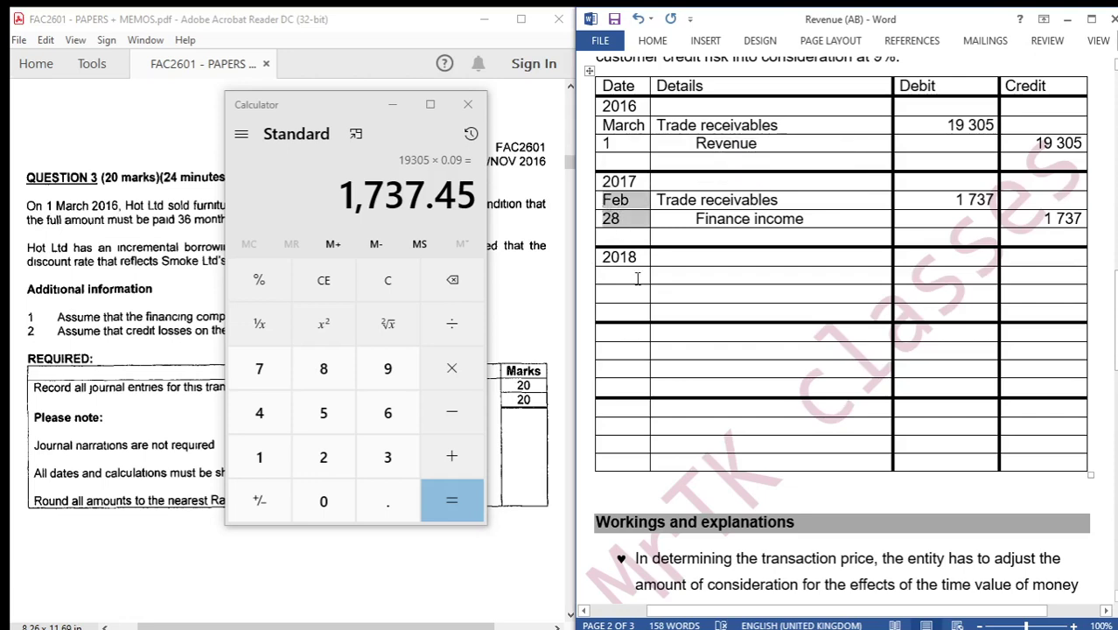
{"action": "left_click_drag", "start_coordinate": [617, 295], "coordinate": [614, 278]}
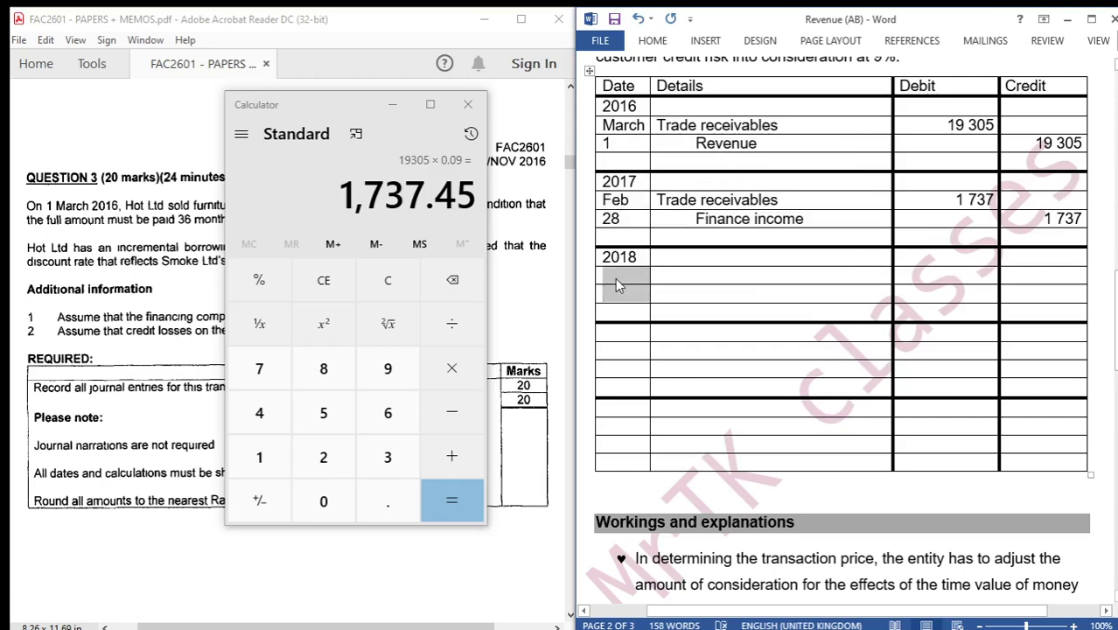
{"action": "right_click", "coordinate": [615, 278]}
{"action": "left_click", "coordinate": [725, 352]}
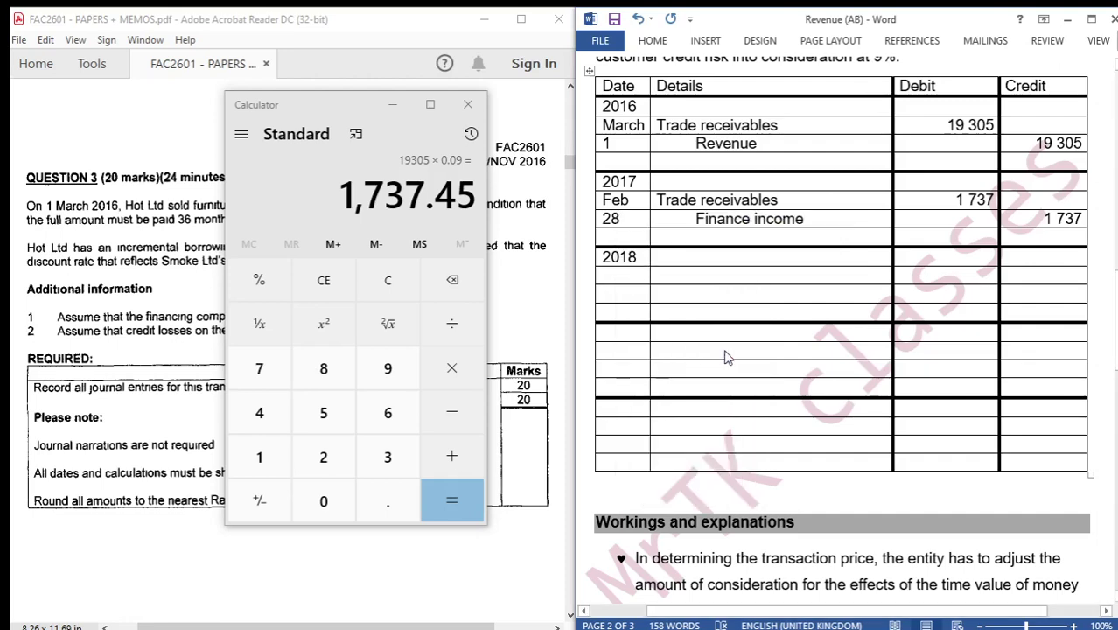
- Copy the Trade receivables and Finance income details from the 2017 entry into the Feb and 28 rows of the 2018 entry
{"action": "left_click", "coordinate": [693, 274]}
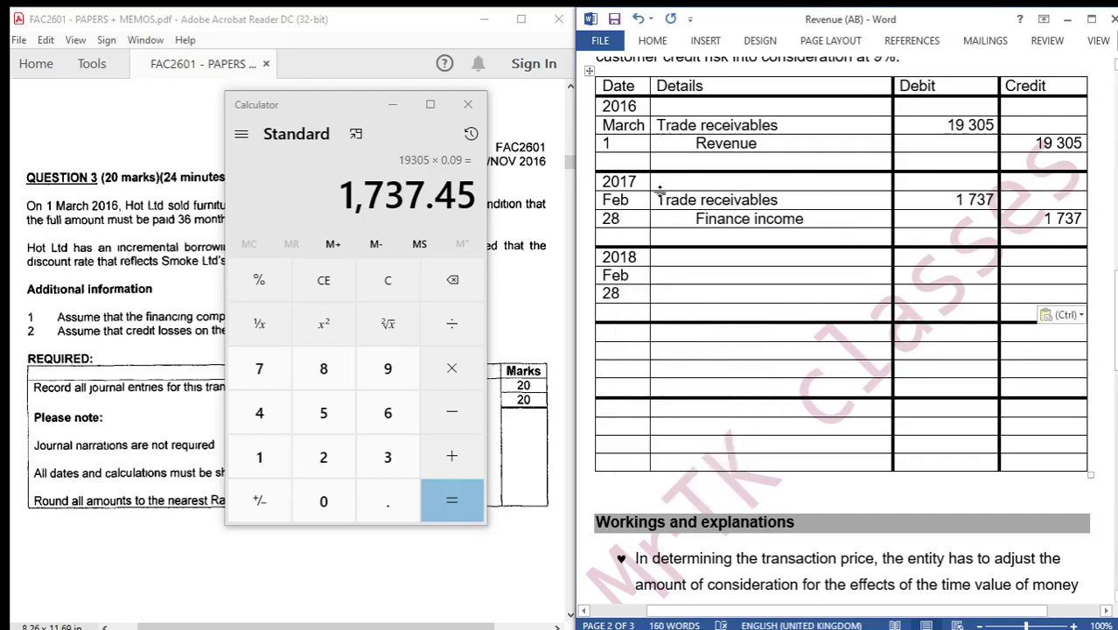
{"action": "left_click_drag", "start_coordinate": [659, 198], "coordinate": [798, 227]}
{"action": "key", "text": "ctrl+c"}
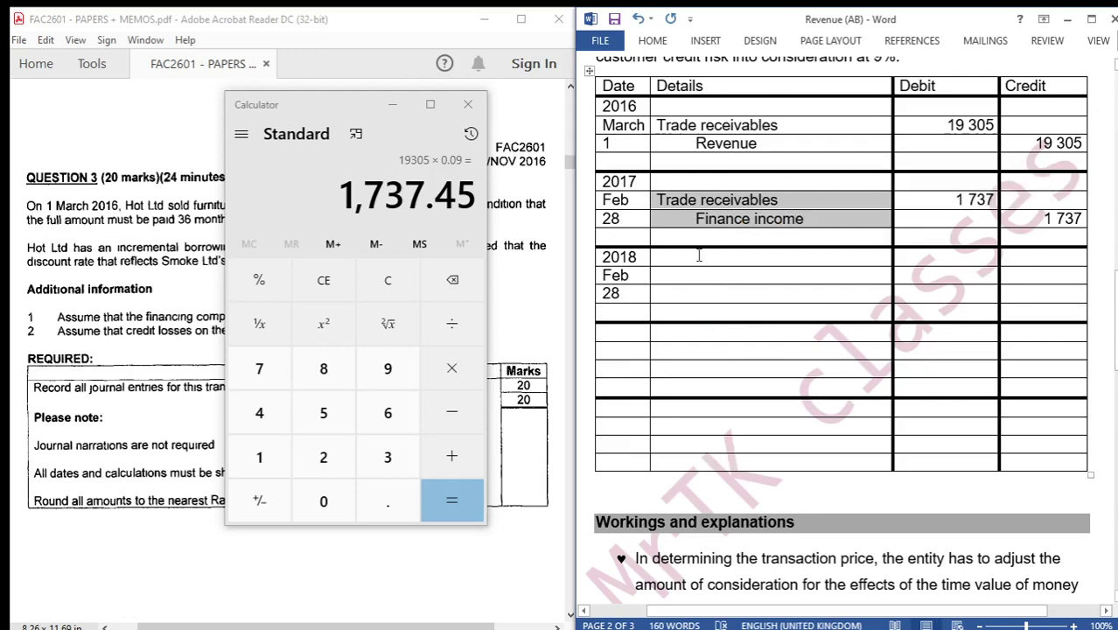
{"action": "left_click_drag", "start_coordinate": [668, 275], "coordinate": [704, 285]}
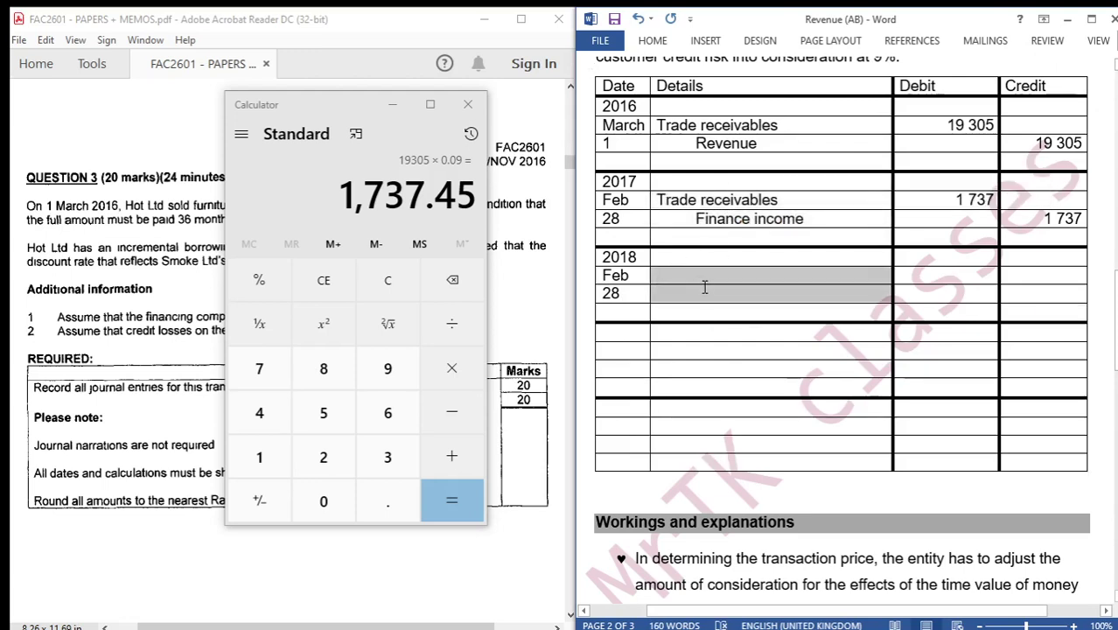
{"action": "right_click", "coordinate": [705, 293]}
{"action": "left_click", "coordinate": [812, 360]}
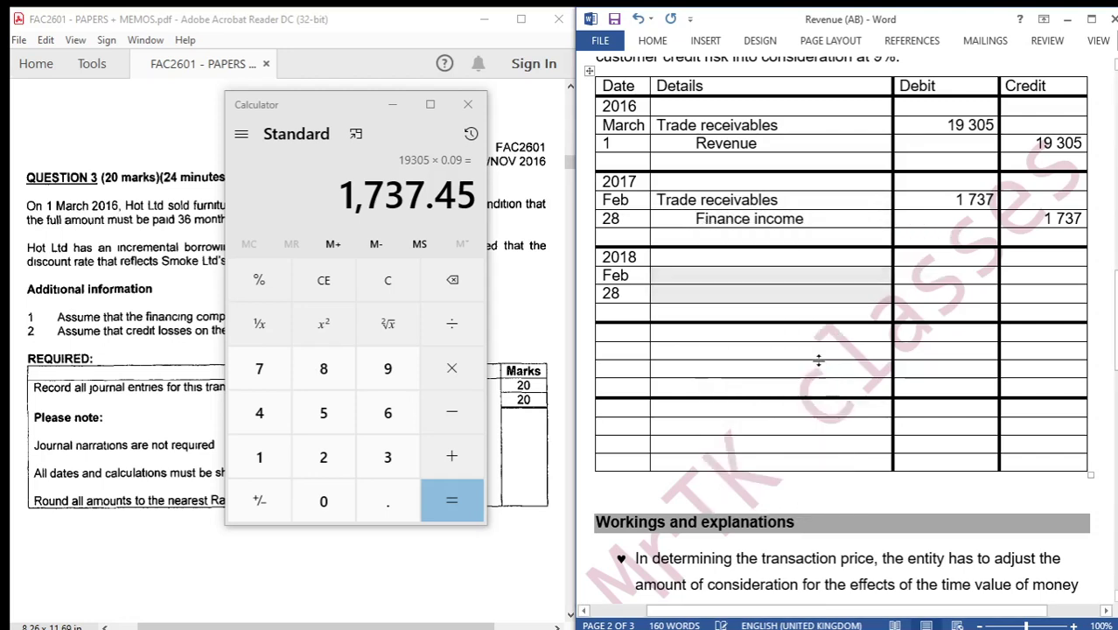
- Copy the 2016 Trade receivables debit of 19 305 into the workings under Finance income 28 Feb 2018 and add a plus sign
{"action": "left_click", "coordinate": [943, 276]}
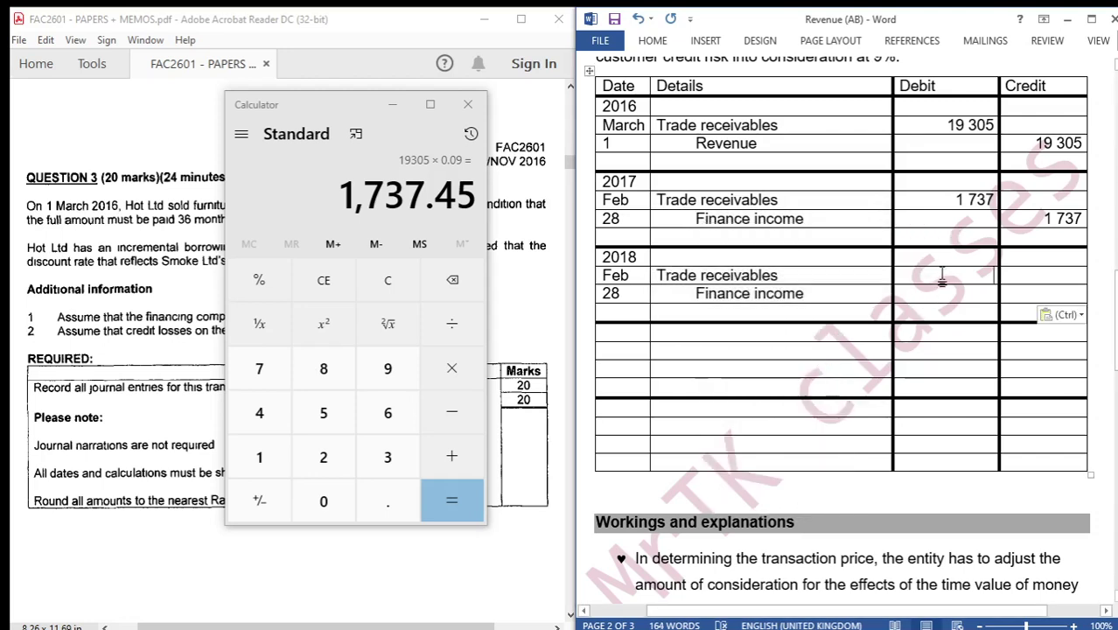
{"action": "left_click_drag", "start_coordinate": [994, 125], "coordinate": [947, 124]}
{"action": "key", "text": "ctrl+c"}
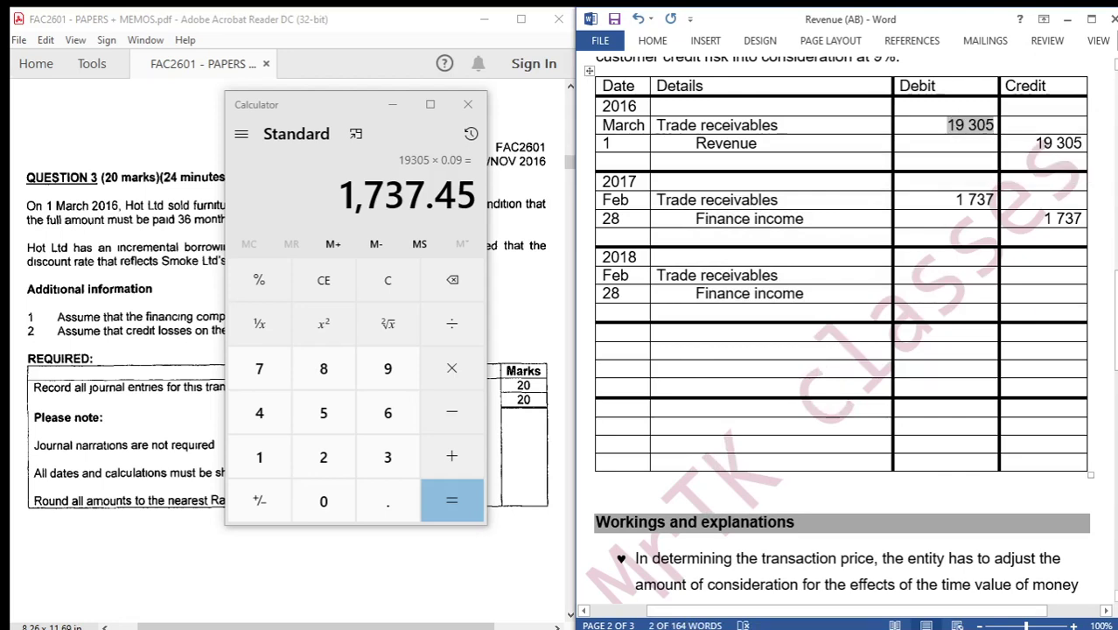
{"action": "left_click_drag", "start_coordinate": [1111, 290], "coordinate": [1101, 418]}
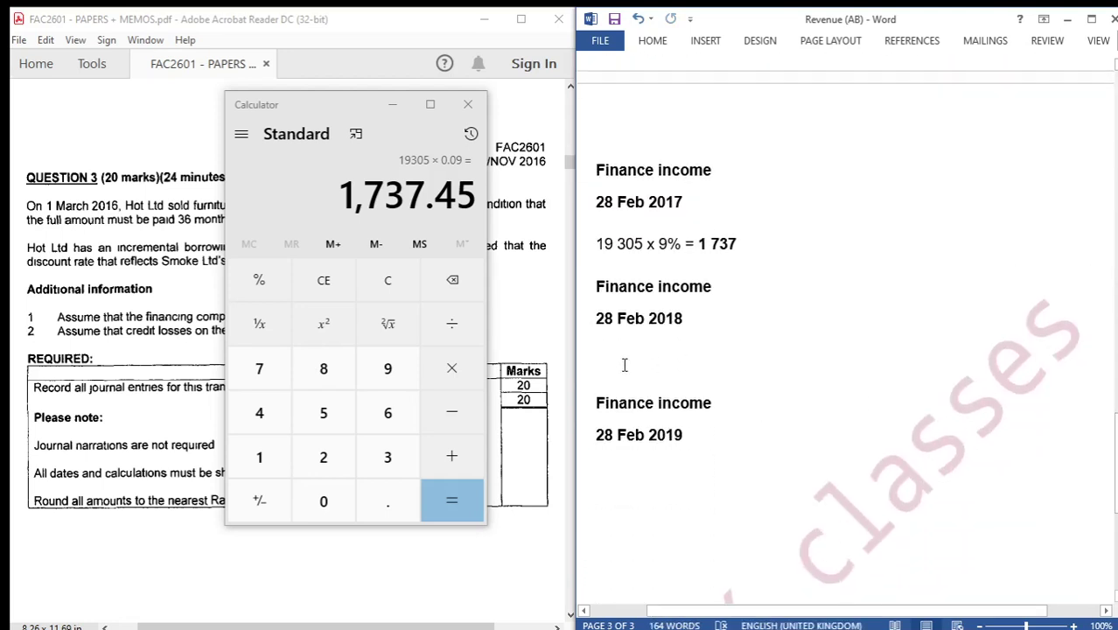
{"action": "key", "text": "ctrl+v"}
{"action": "type", "text": "+"}
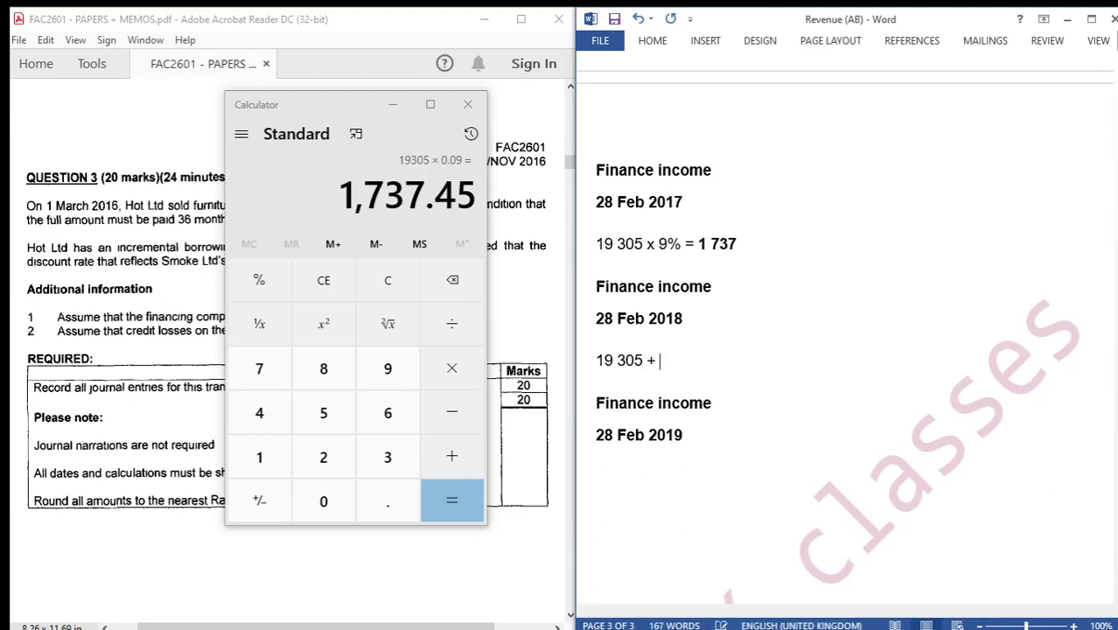
- Copy the 2017 Trade receivables debit of 1 737 after the plus sign in the 28 Feb 2018 working and add an equals sign
{"action": "left_click_drag", "start_coordinate": [1114, 425], "coordinate": [1115, 404]}
{"action": "left_click_drag", "start_coordinate": [996, 217], "coordinate": [955, 218]}
{"action": "key", "text": "ctrl+c"}
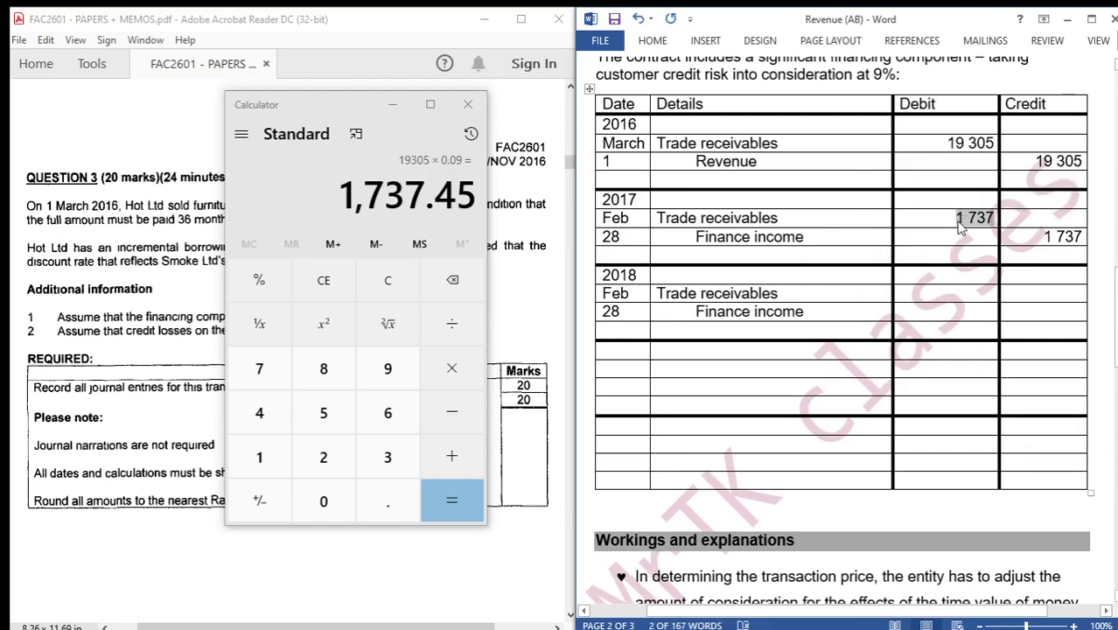
{"action": "scroll", "coordinate": [748, 427], "scroll_direction": "down", "scroll_amount": 12}
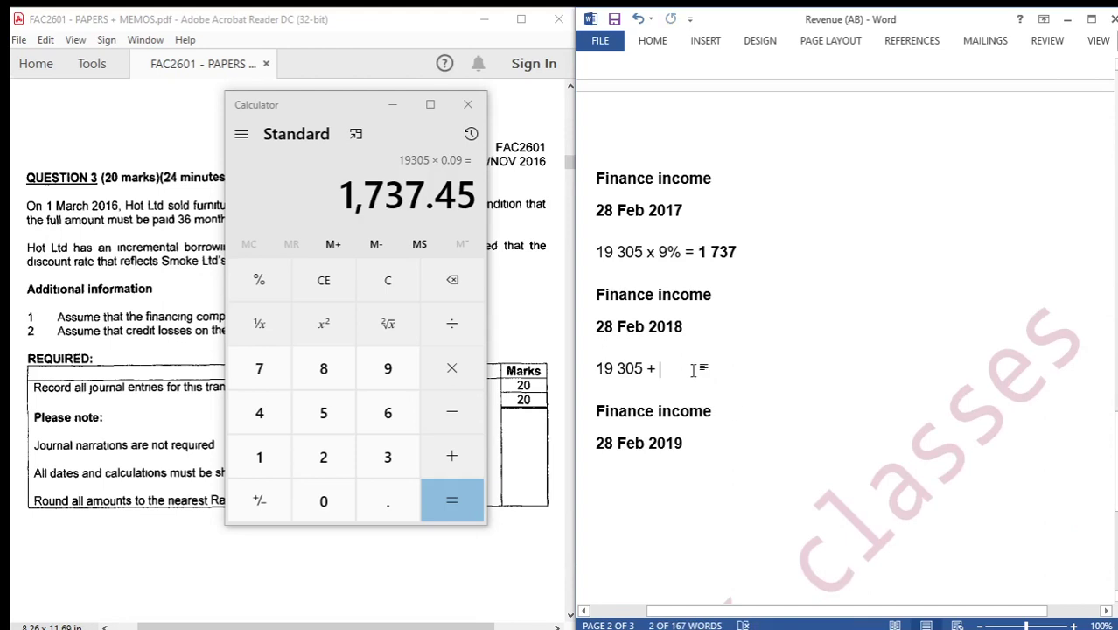
{"action": "left_click", "coordinate": [694, 370]}
{"action": "key", "text": "ctrl+v"}
{"action": "type", "text": "="}
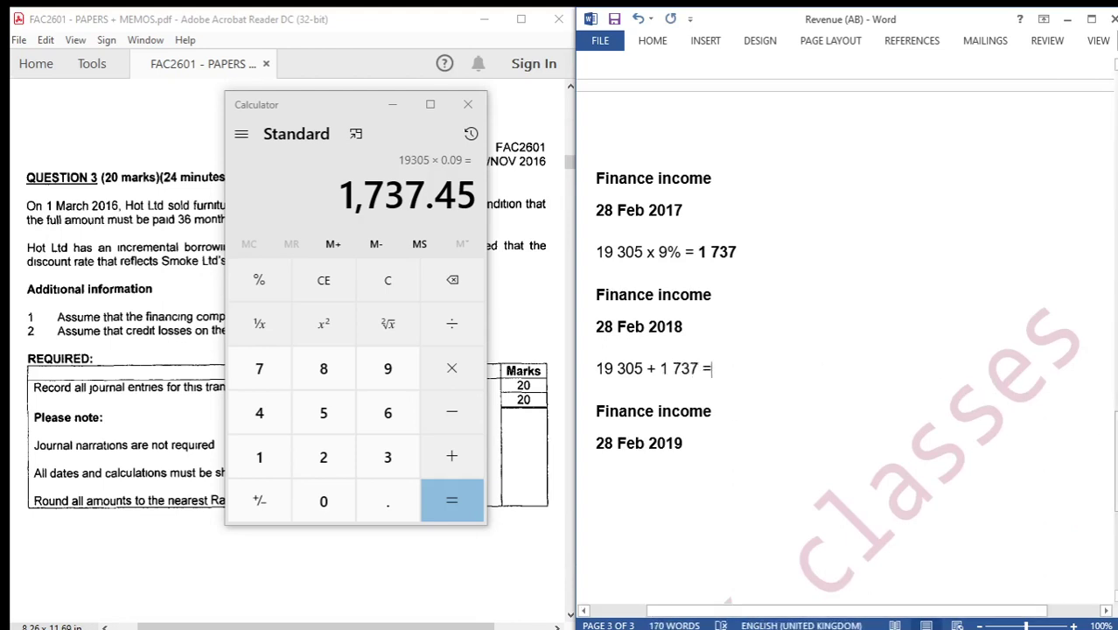
{"action": "left_click_drag", "start_coordinate": [1114, 424], "coordinate": [1109, 276]}
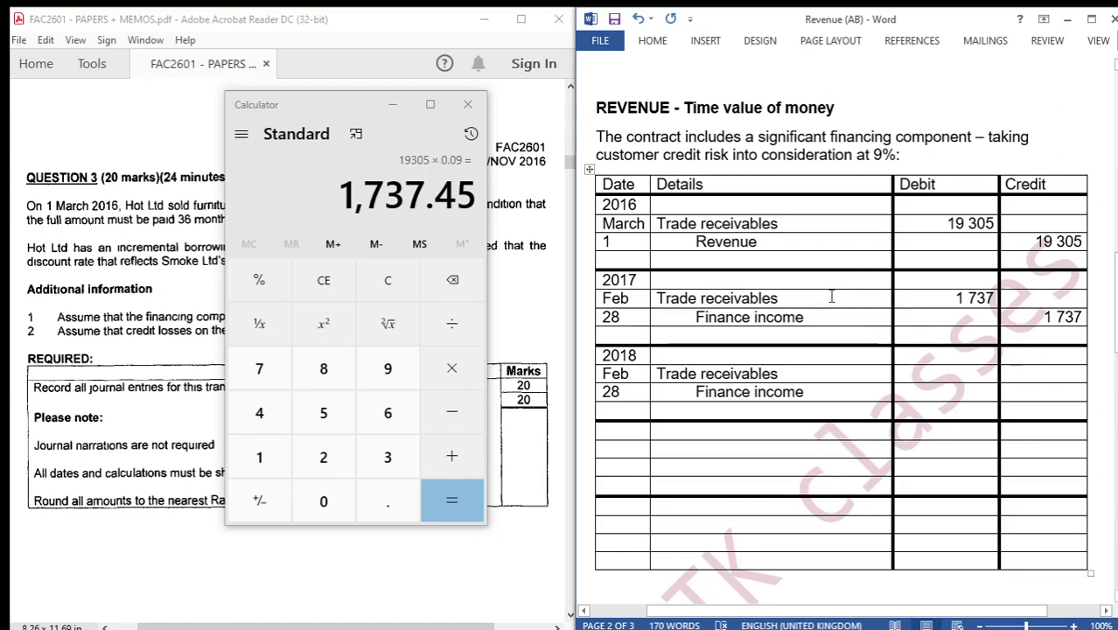
{"action": "left_click", "coordinate": [648, 228]}
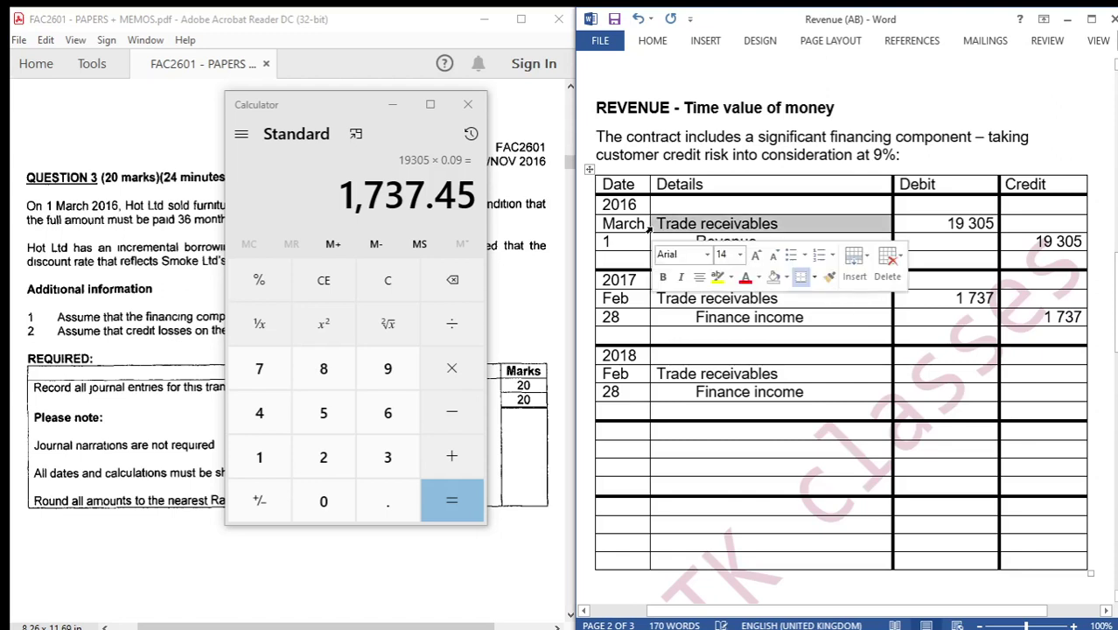
{"action": "left_click", "coordinate": [648, 302]}
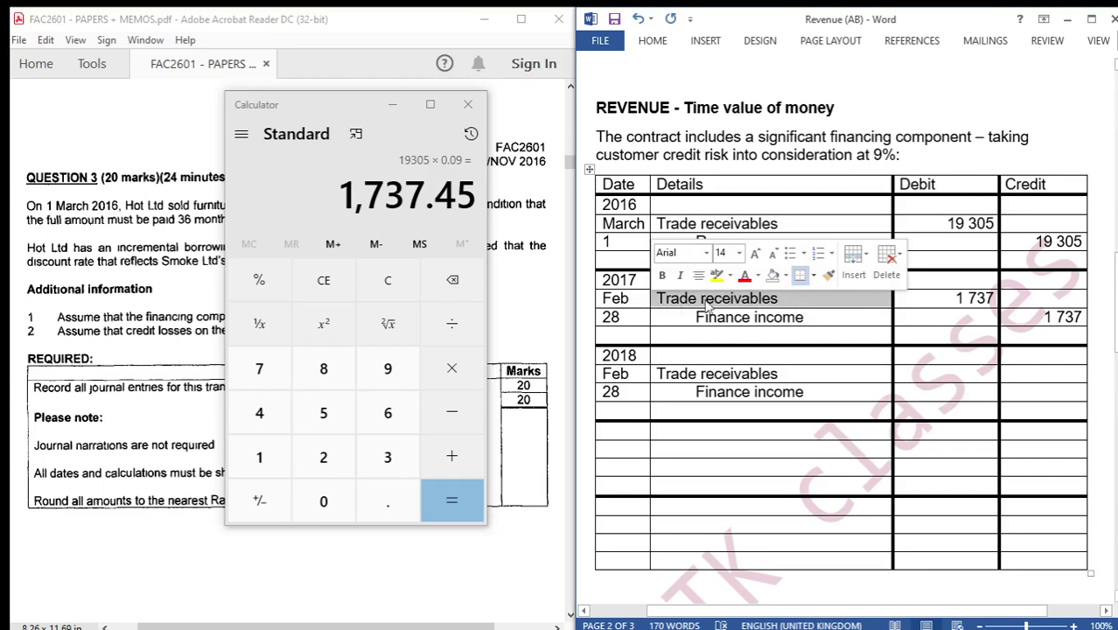
{"action": "scroll", "coordinate": [1106, 447], "scroll_direction": "down", "scroll_amount": 15}
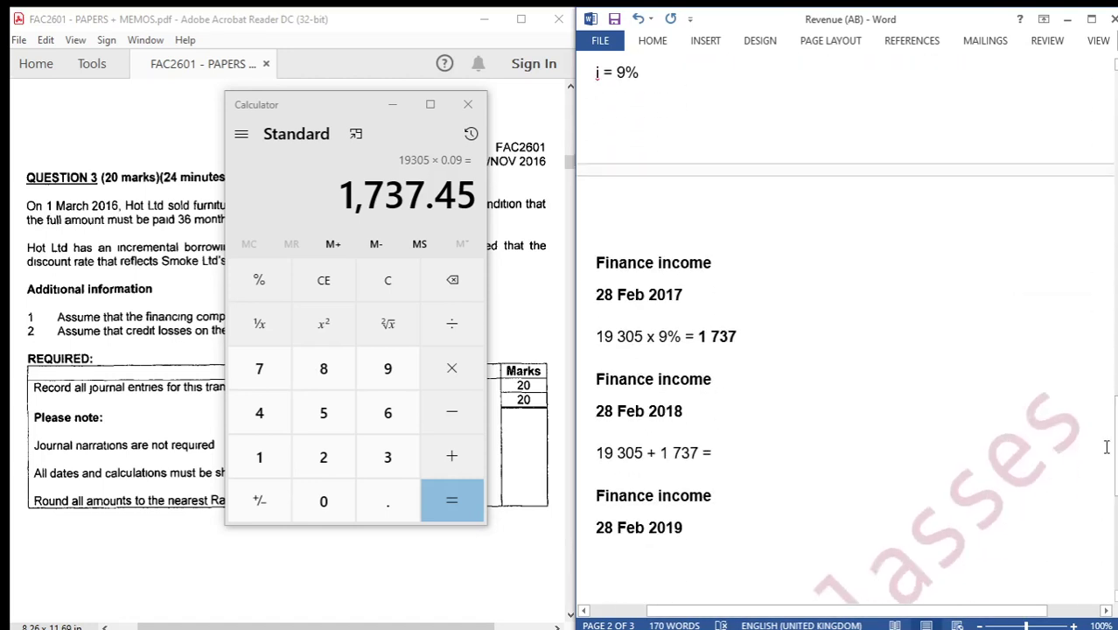
- Compute 19305 + 1737 in Calculator and enter 21 042 after the equals sign in the Word document's 28 Feb 2018 working
{"action": "left_click", "coordinate": [739, 455]}
{"action": "left_click", "coordinate": [386, 286]}
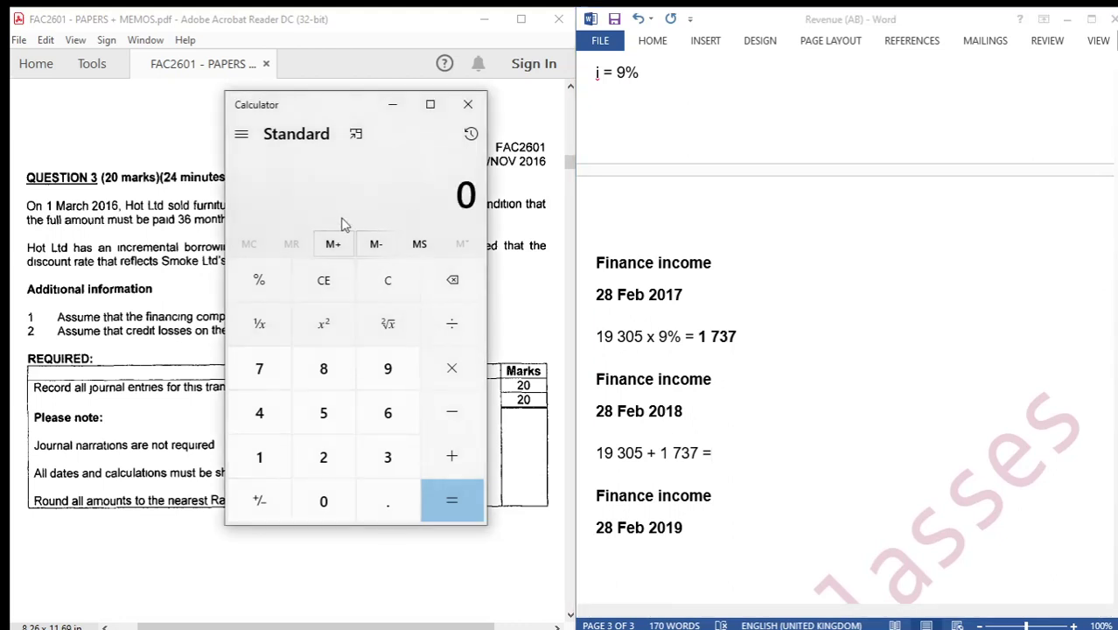
{"action": "type", "text": "19"}
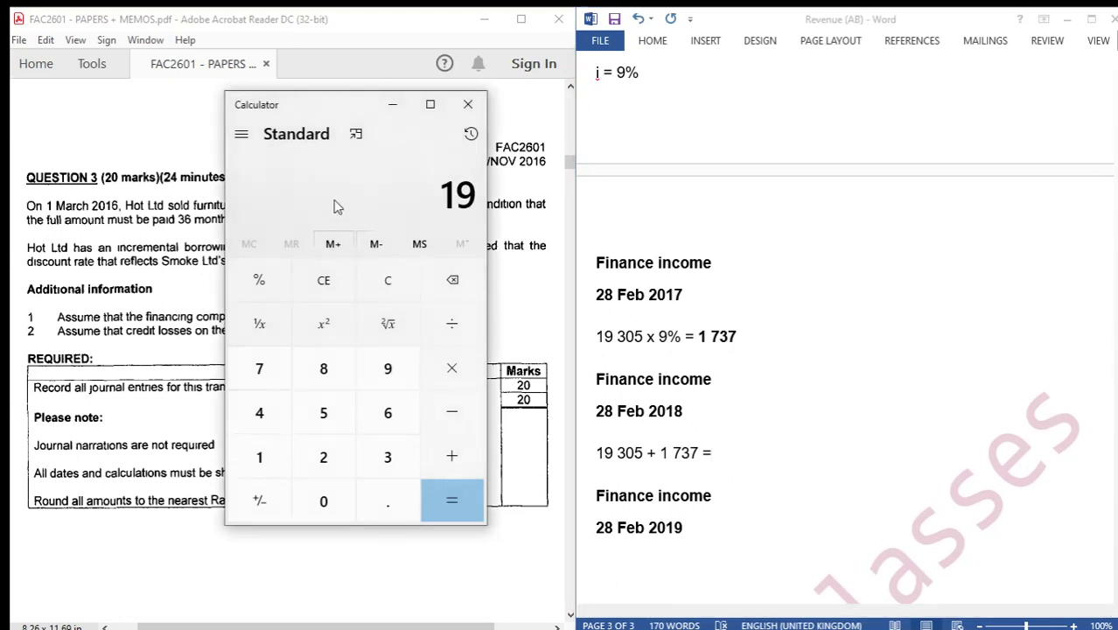
{"action": "type", "text": "305 "}
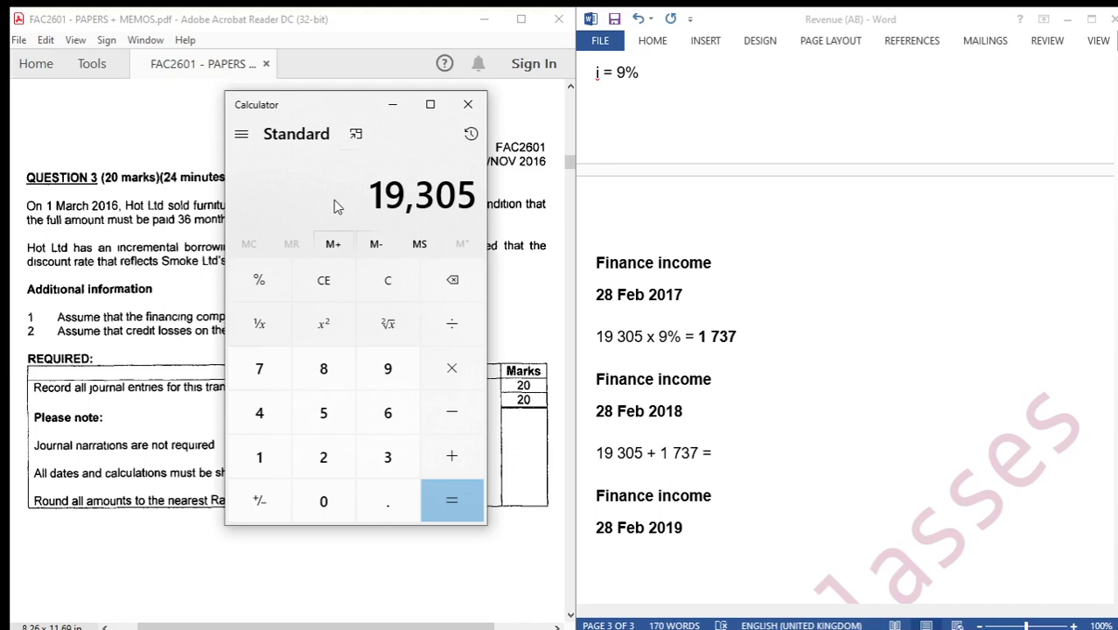
{"action": "type", "text": "+ 1,737"}
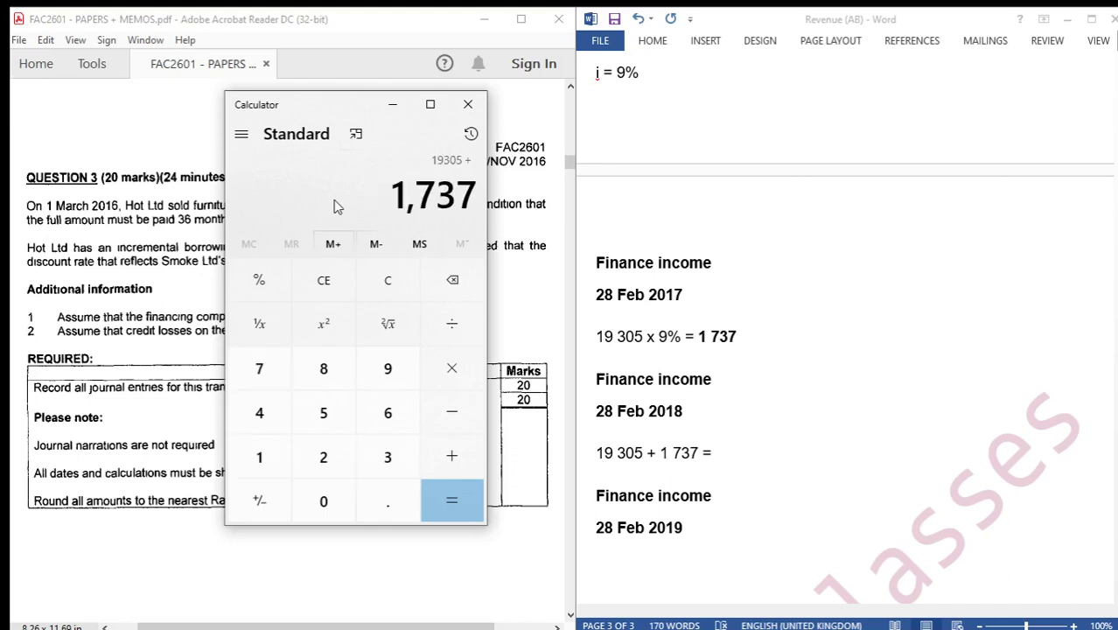
{"action": "key", "text": "Return"}
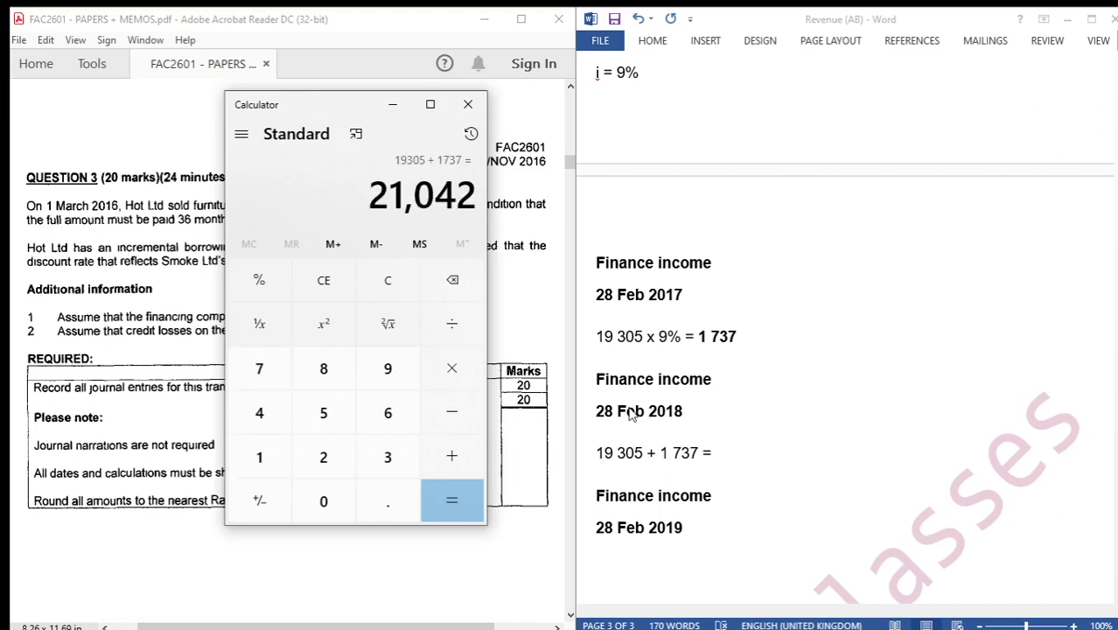
{"action": "left_click", "coordinate": [734, 464]}
{"action": "type", "text": "21"}
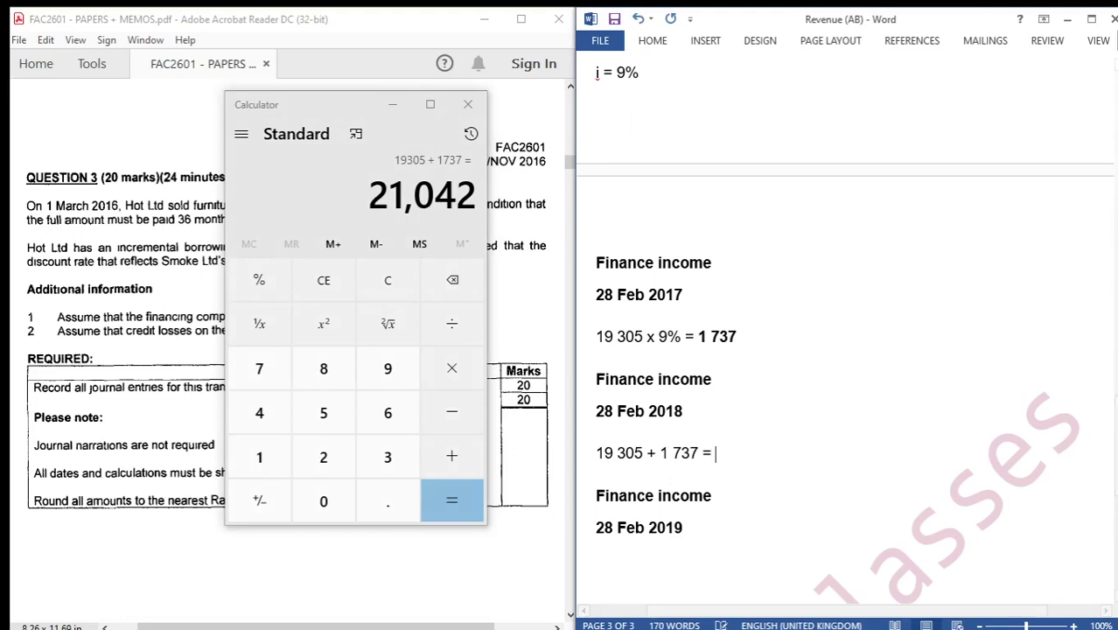
{"action": "type", "text": " 042"}
- Start a new line in the 28 Feb 2018 working with 21 042 x 9% = and minimise Calculator
{"action": "key", "text": "Return"}
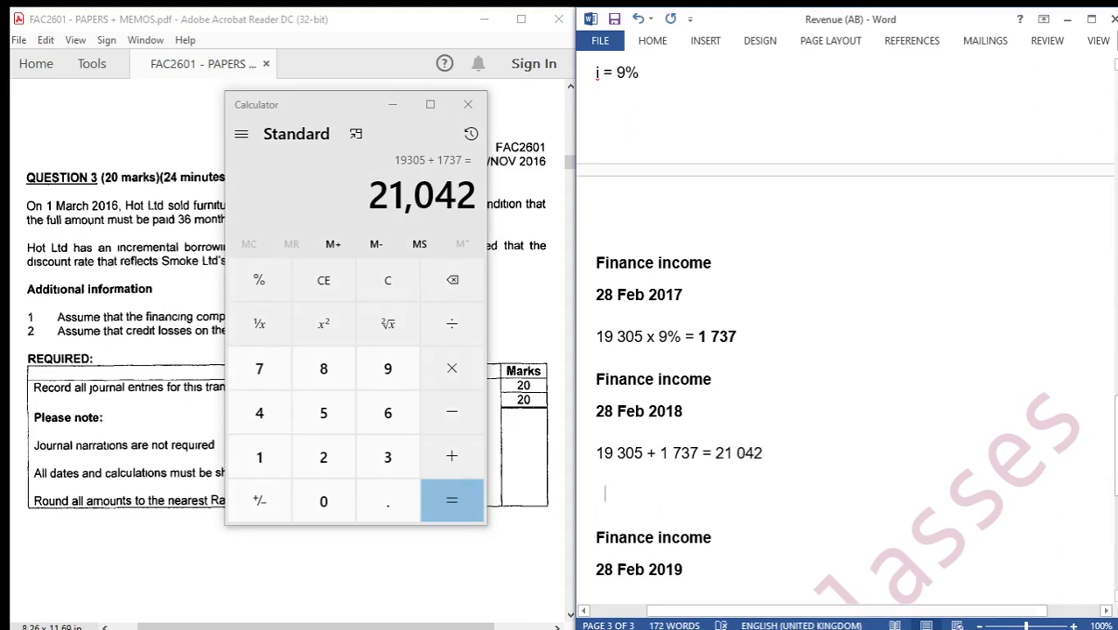
{"action": "type", "text": "21"}
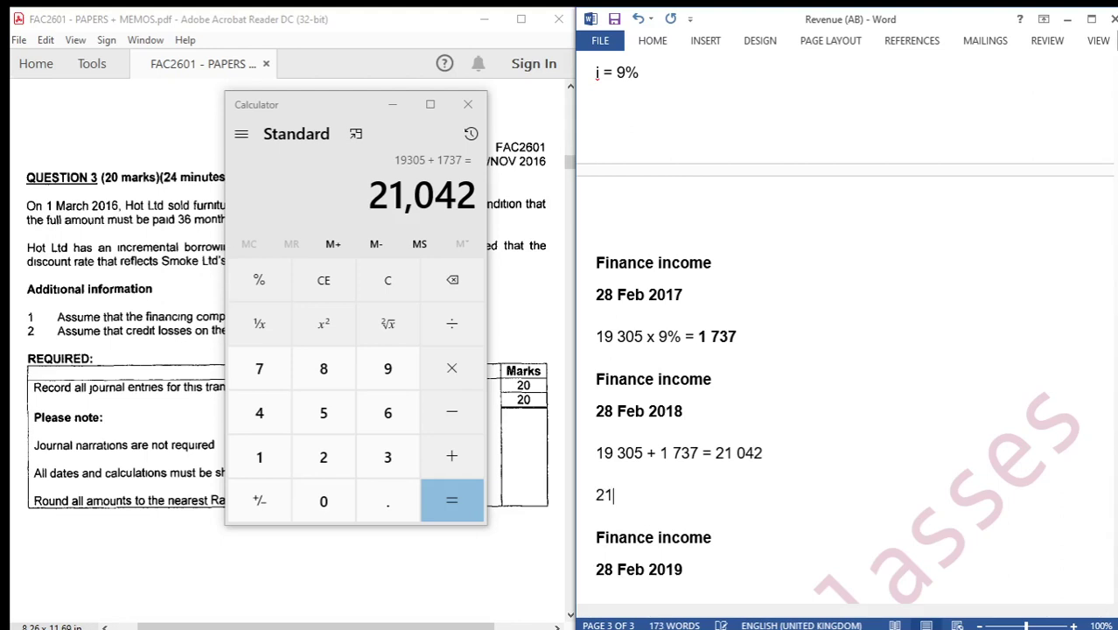
{"action": "type", "text": " 042 x"}
{"action": "left_click", "coordinate": [393, 104]}
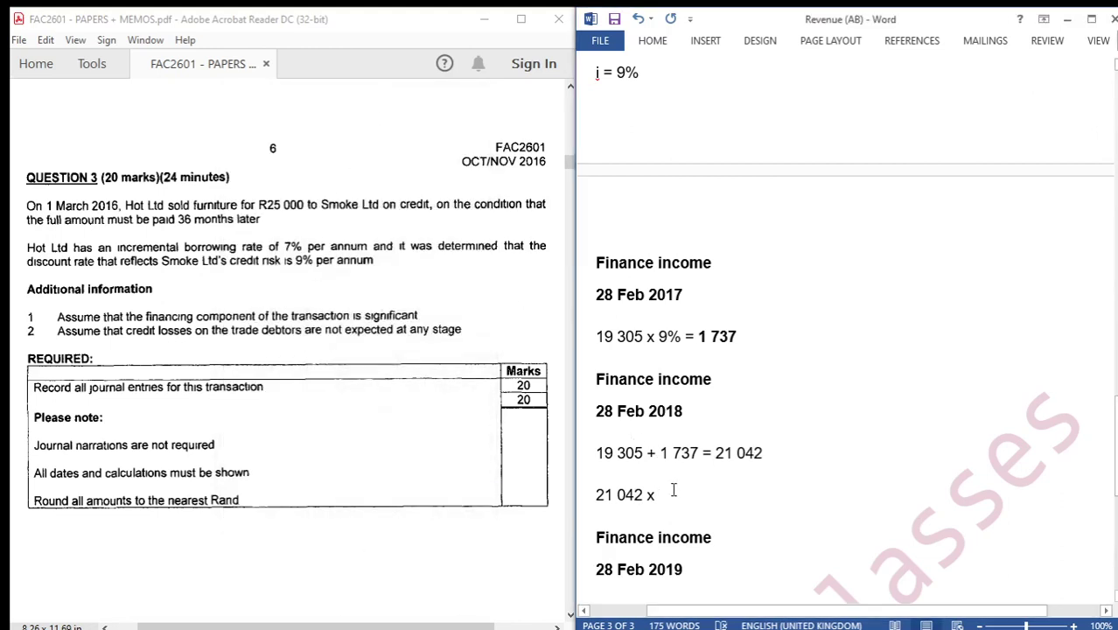
{"action": "type", "text": "x 9% ="}
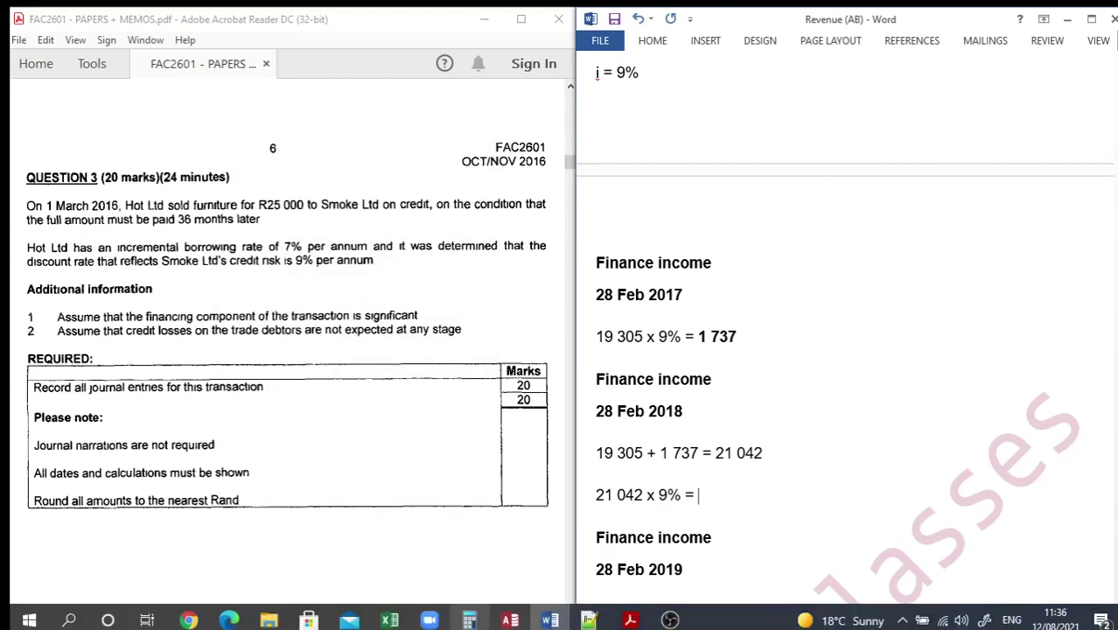
- Multiply 21042 by 0.09 in Calculator and enter the rounded result 1 894 after 21 042 x 9% = in the Word document
{"action": "left_click", "coordinate": [469, 621]}
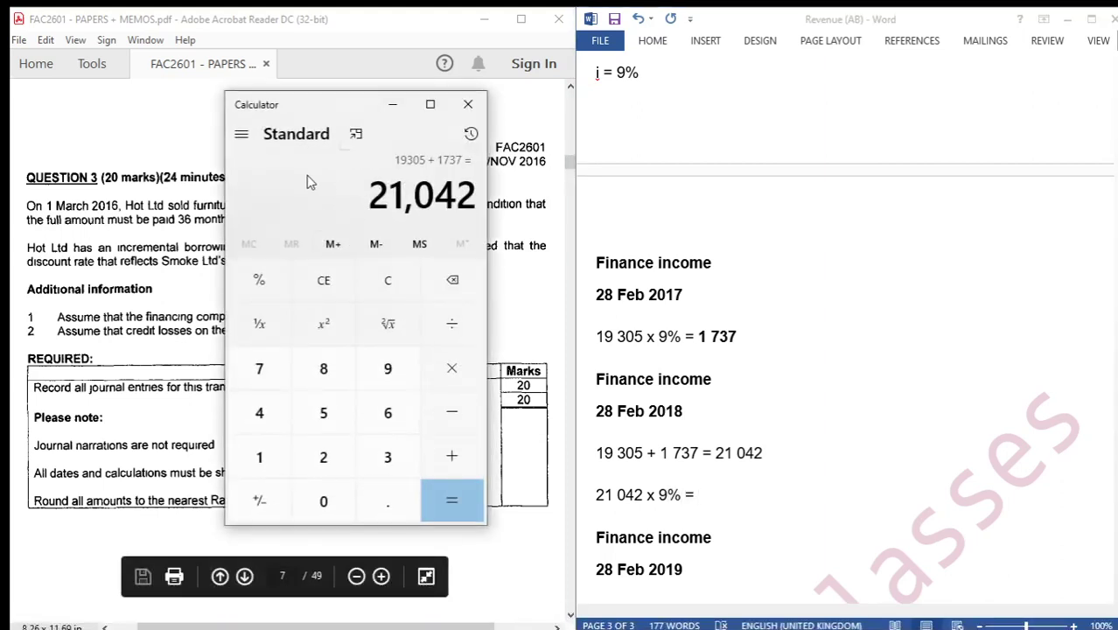
{"action": "key", "text": "asterisk"}
{"action": "type", "text": "0.09"}
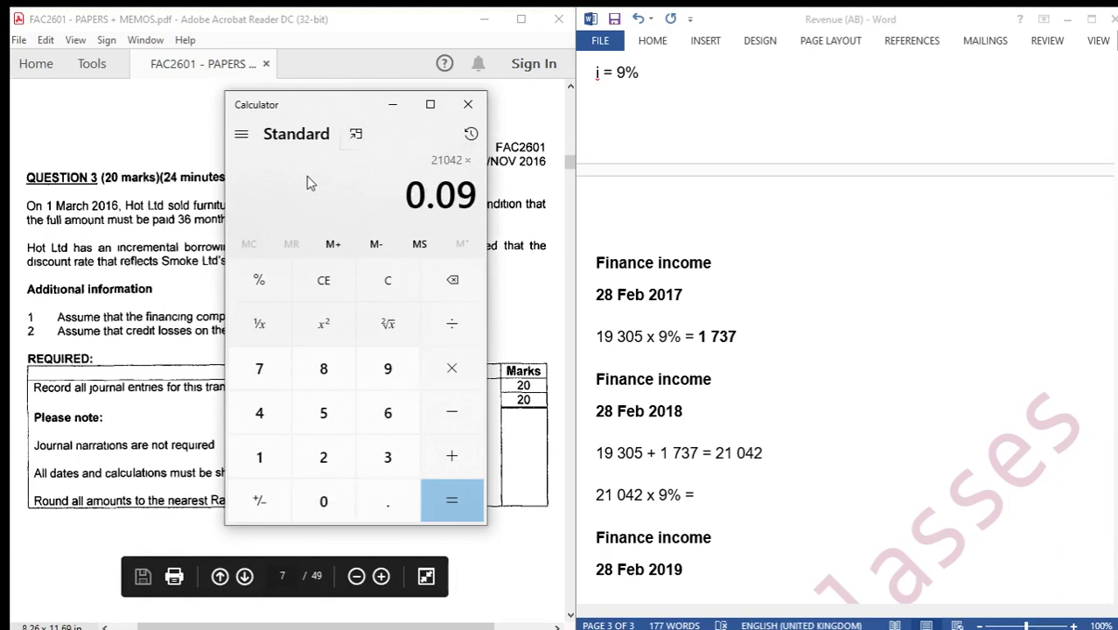
{"action": "key", "text": "Return"}
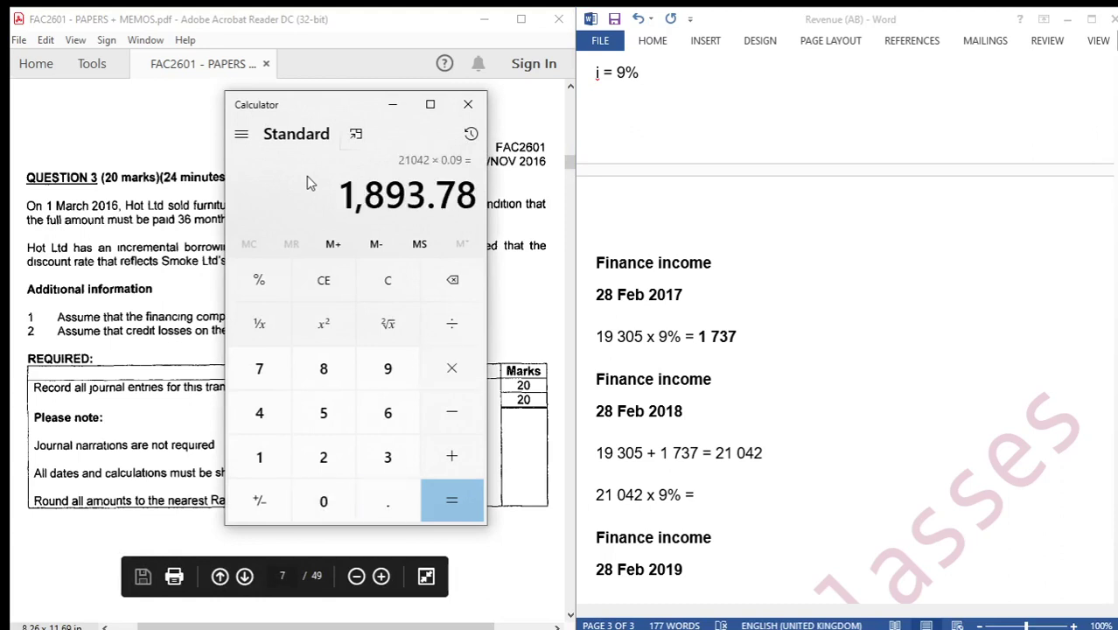
{"action": "left_click", "coordinate": [716, 500]}
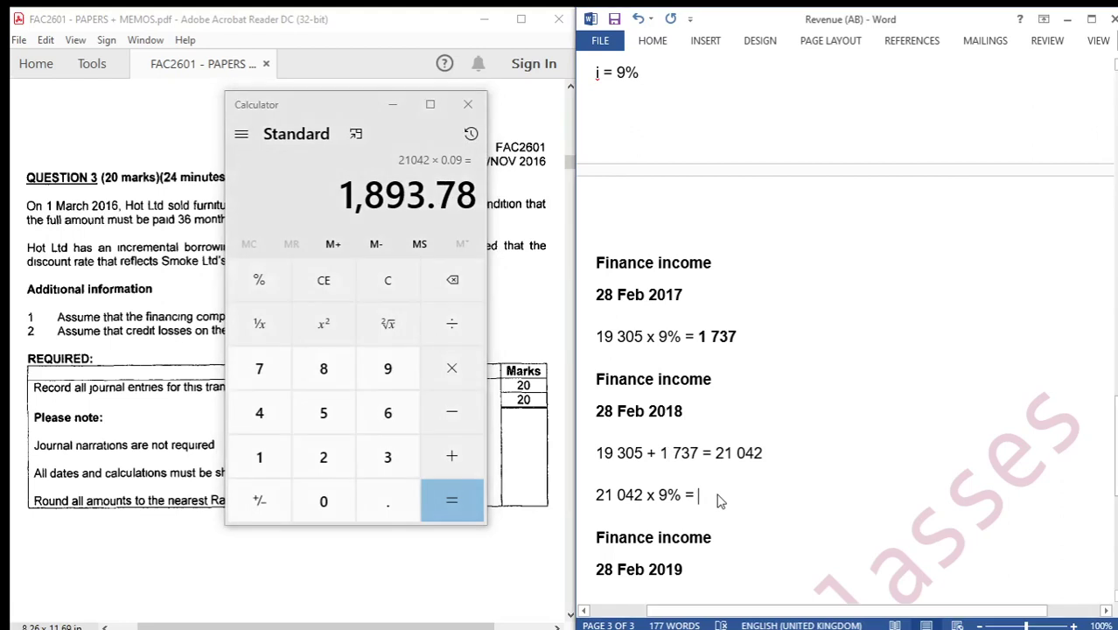
{"action": "type", "text": "1 "}
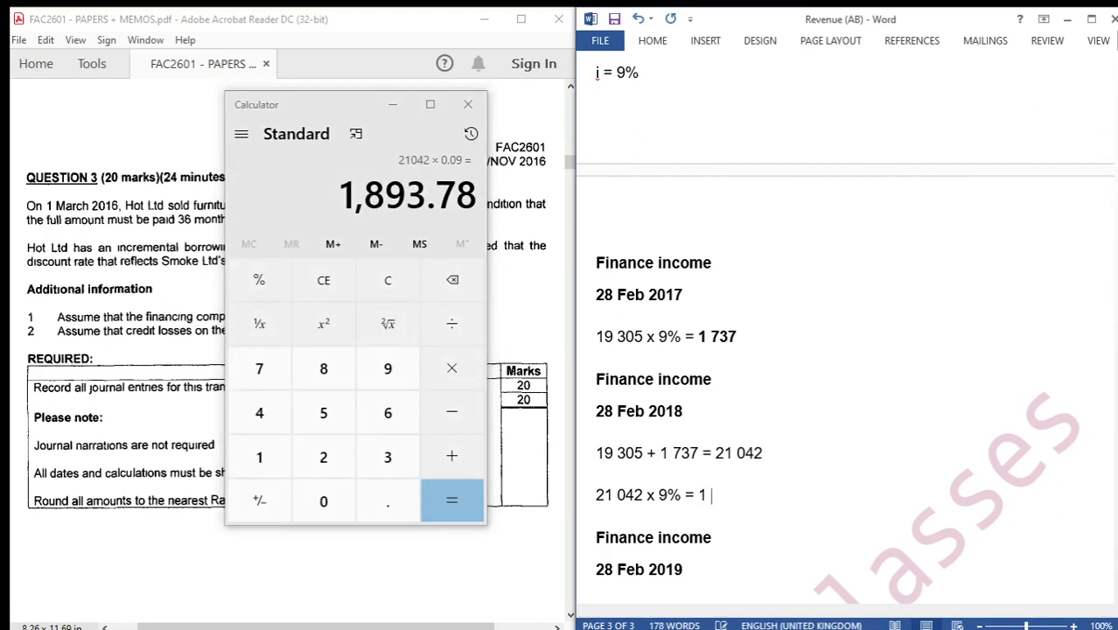
{"action": "type", "text": "894"}
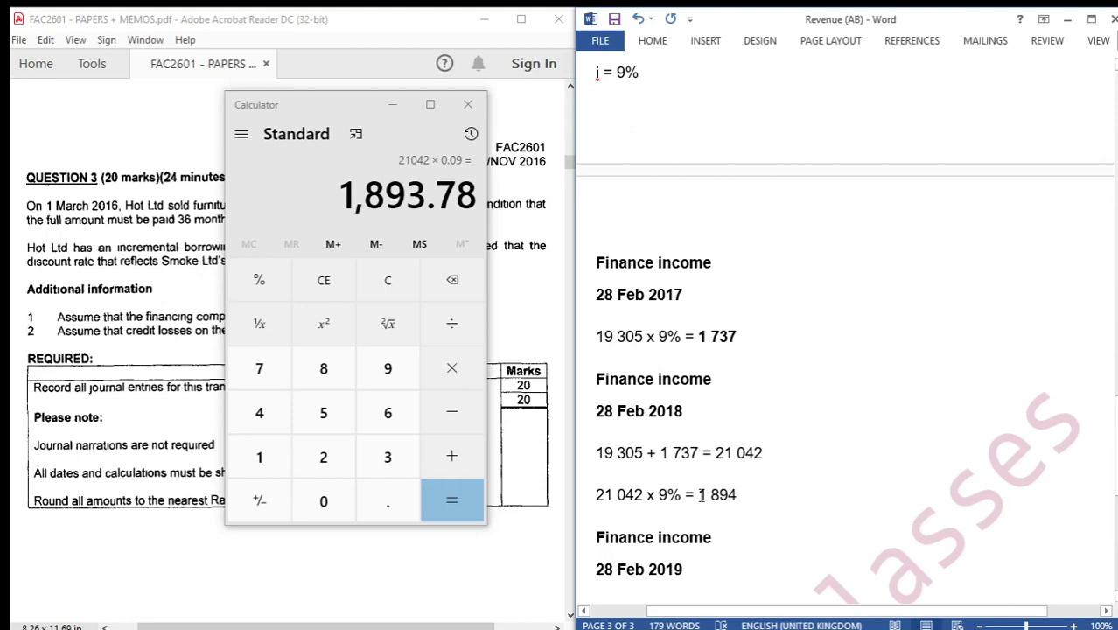
- Make the 1 894 result in the 28 Feb 2018 working bold
{"action": "left_click_drag", "start_coordinate": [700, 495], "coordinate": [737, 495]}
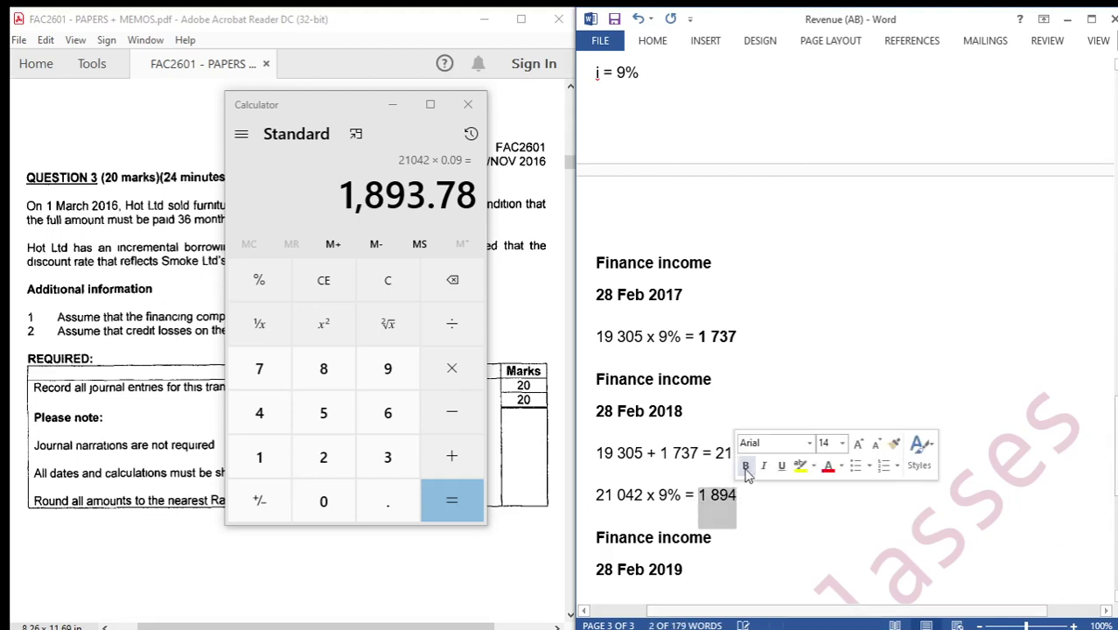
{"action": "left_click", "coordinate": [745, 466]}
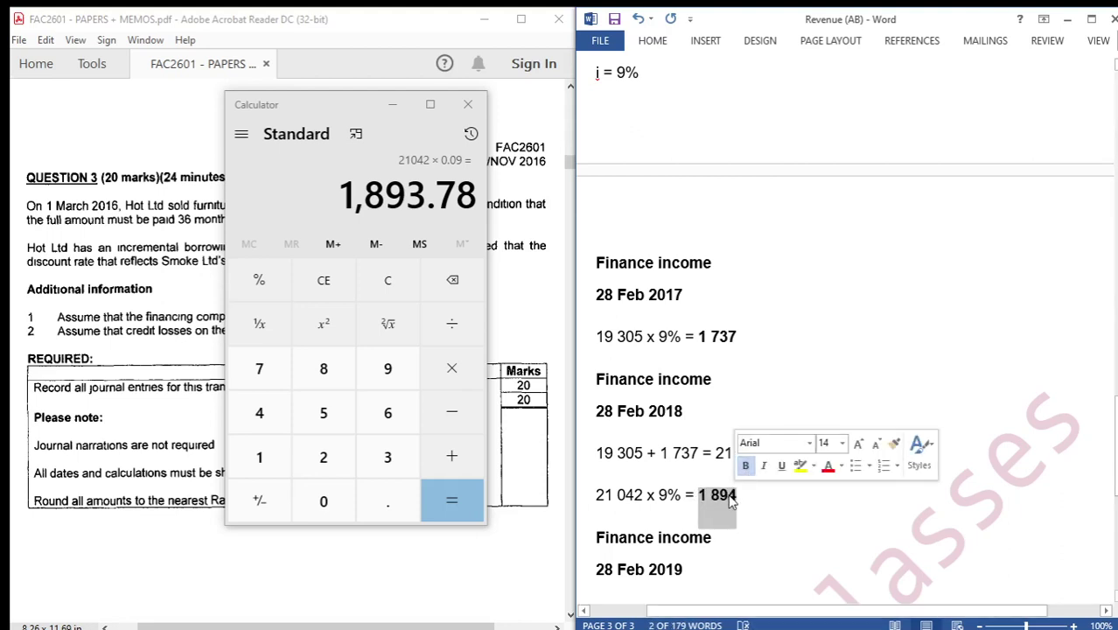
{"action": "left_click", "coordinate": [737, 495]}
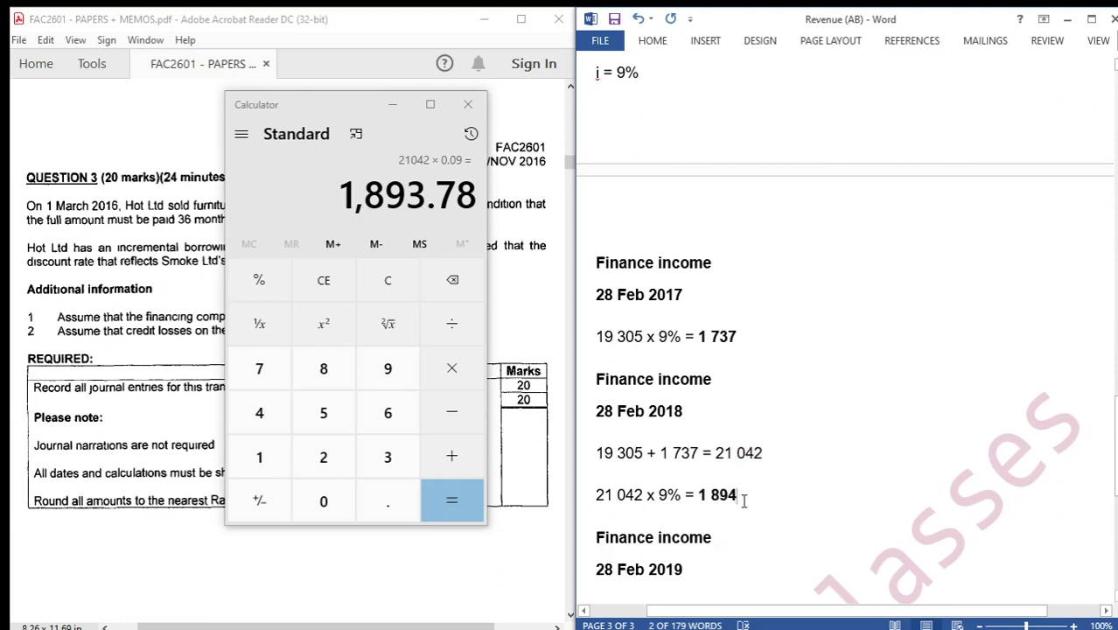
- Copy the bold 1 894 result and paste it as text only into the 2018 entry's Trade receivables debit and Finance income credit cells
{"action": "left_click_drag", "start_coordinate": [737, 495], "coordinate": [698, 495]}
{"action": "key", "text": "ctrl+c"}
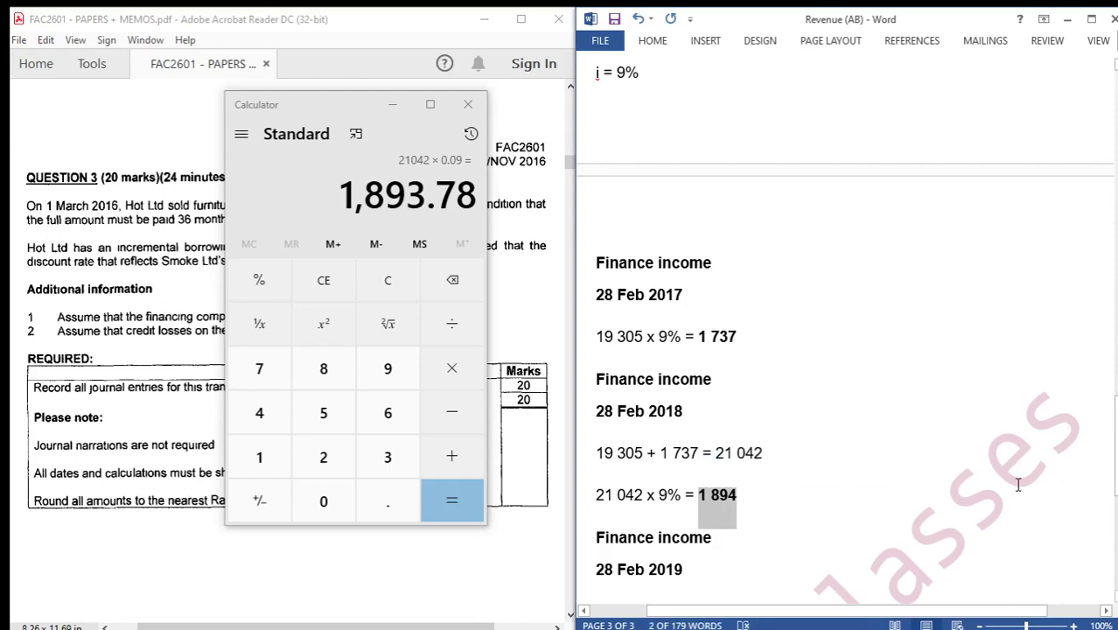
{"action": "left_click_drag", "start_coordinate": [1114, 455], "coordinate": [1114, 297]}
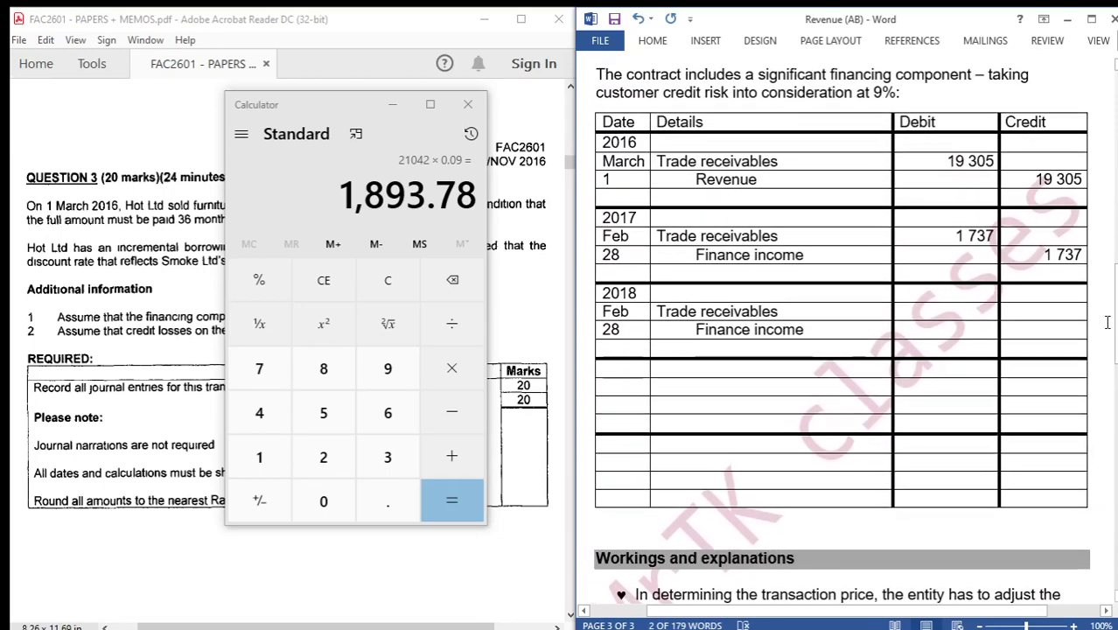
{"action": "right_click", "coordinate": [957, 315]}
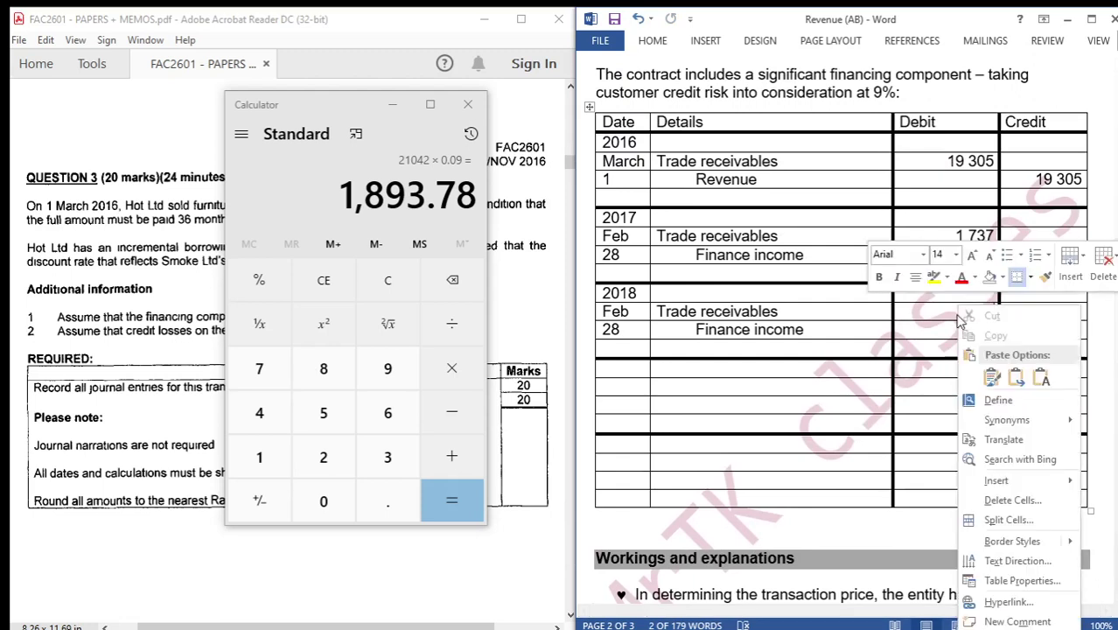
{"action": "left_click", "coordinate": [1041, 377]}
{"action": "left_click", "coordinate": [1061, 329]}
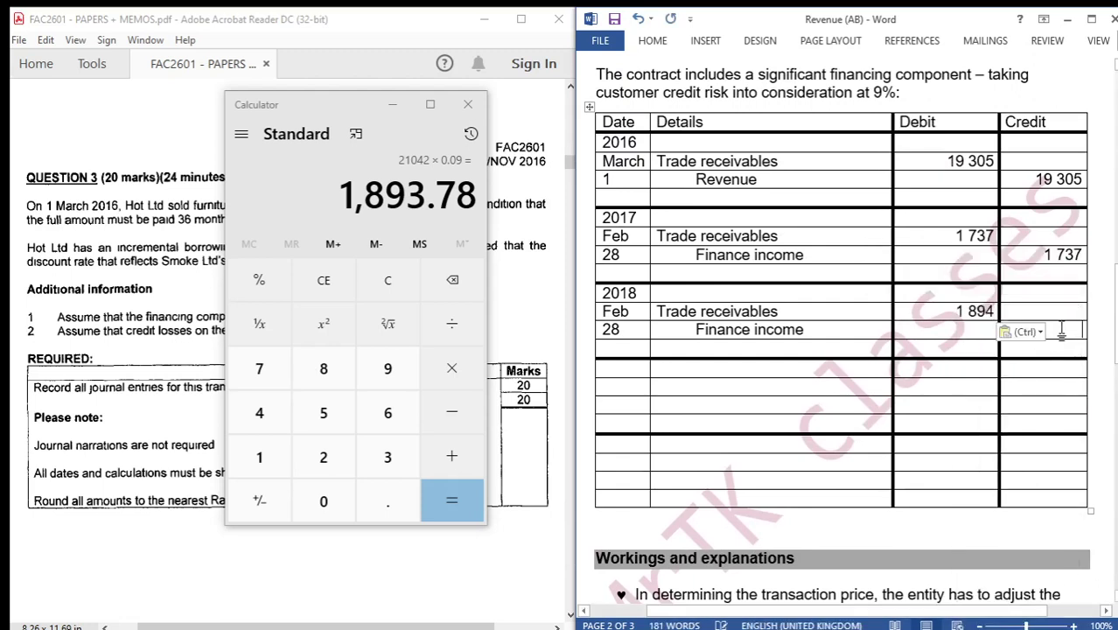
{"action": "right_click", "coordinate": [1061, 330]}
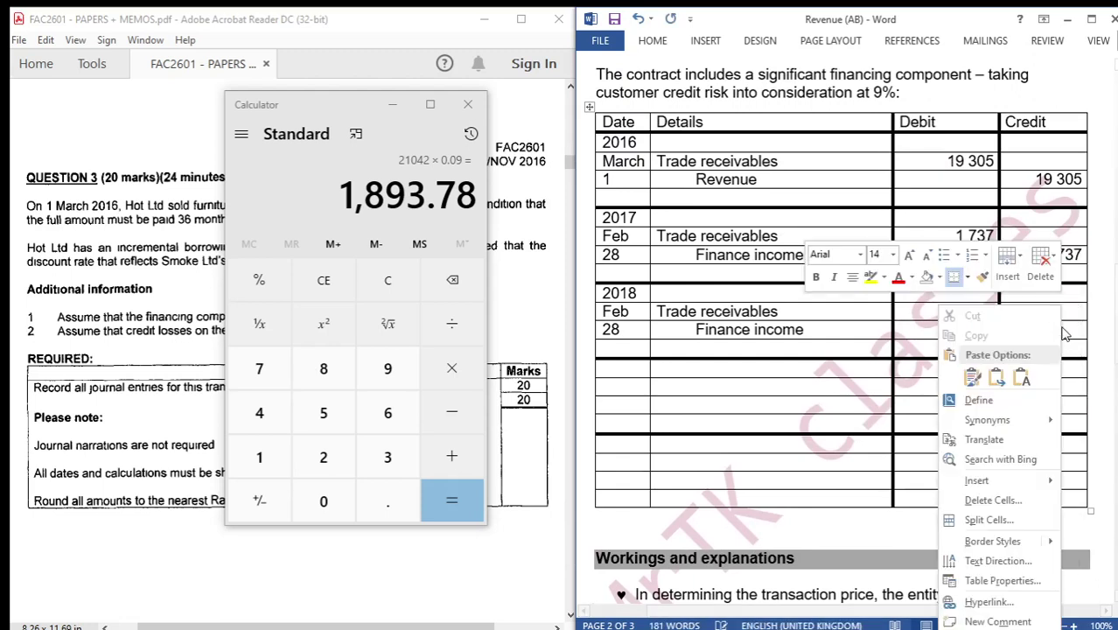
{"action": "left_click", "coordinate": [1025, 373]}
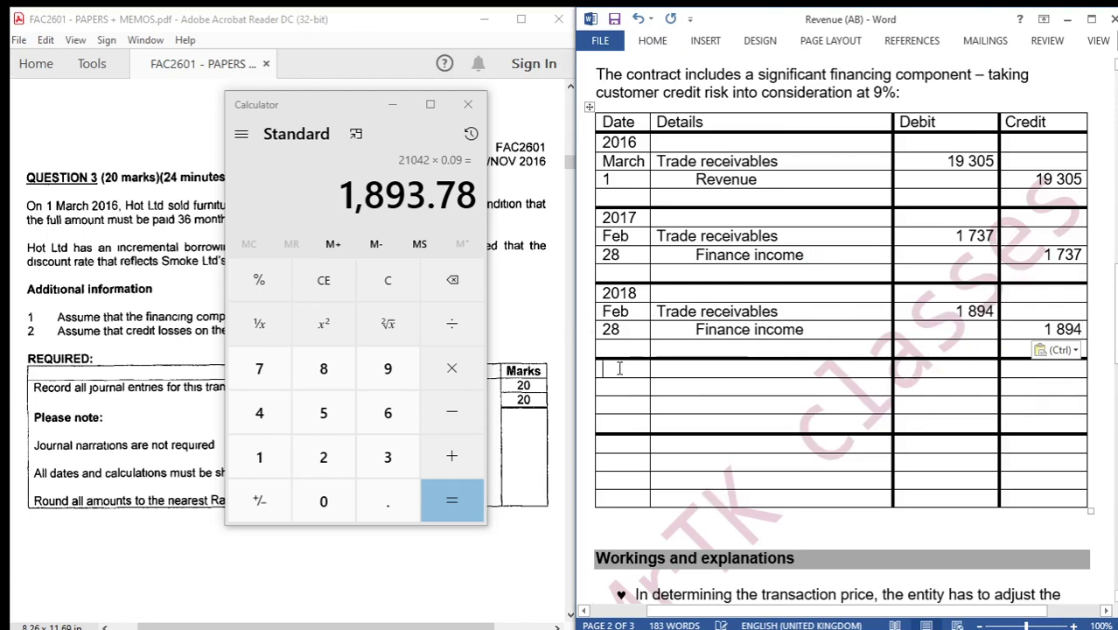
- Date the next journal entry 2019, copying Feb 28 from the 2018 entry's date cells into the two rows below the year
{"action": "type", "text": "2"}
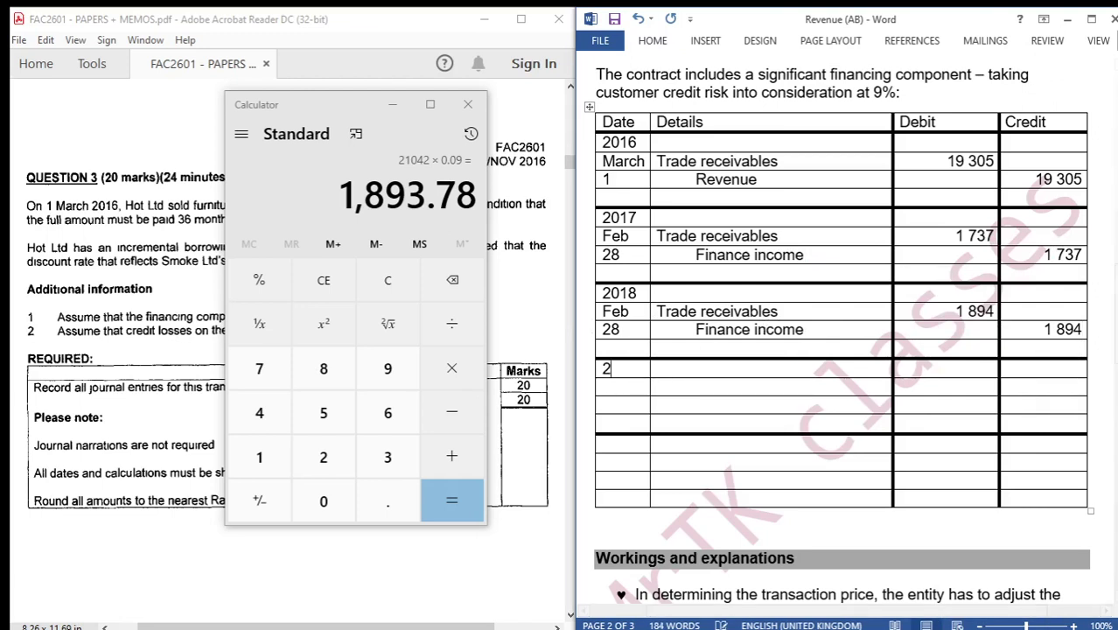
{"action": "type", "text": "019"}
{"action": "left_click_drag", "start_coordinate": [619, 329], "coordinate": [609, 317]}
{"action": "key", "text": "ctrl+c"}
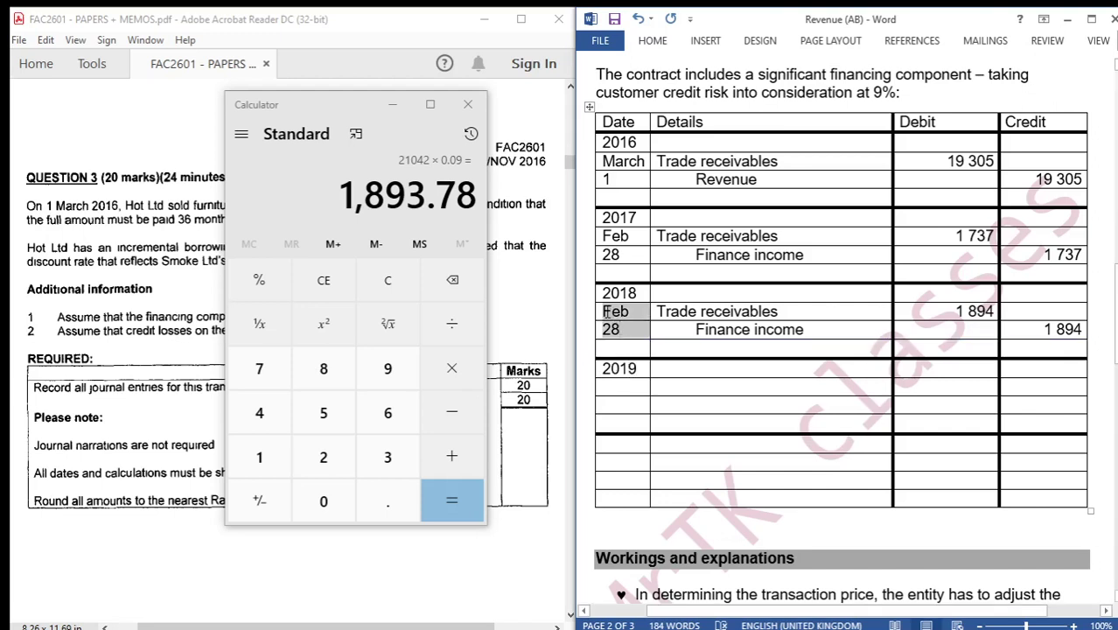
{"action": "left_click", "coordinate": [615, 389]}
{"action": "right_click", "coordinate": [616, 390]}
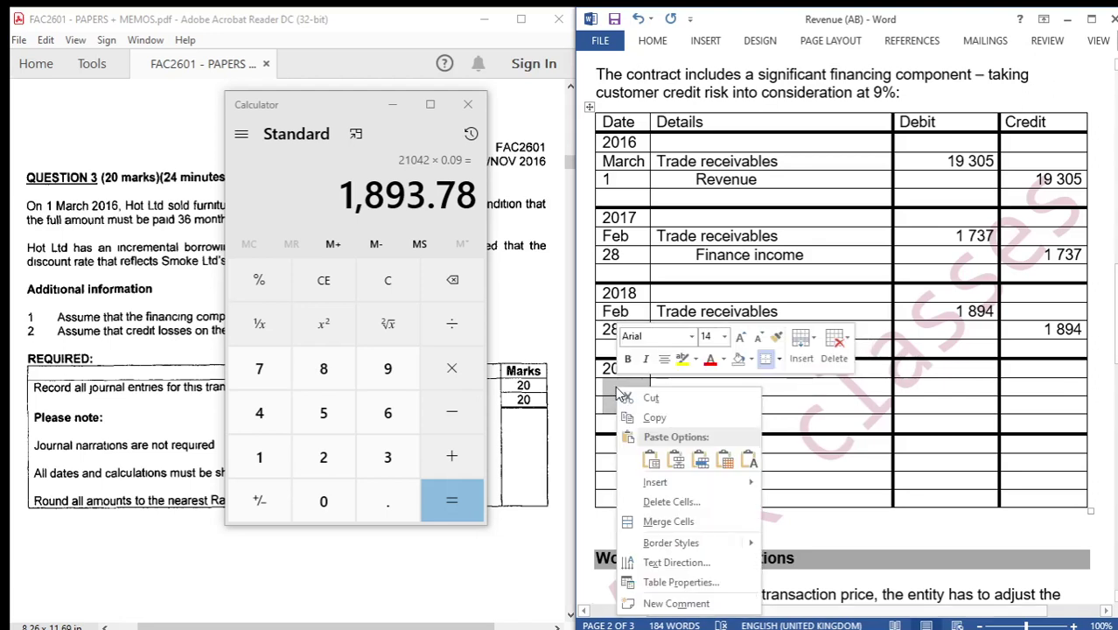
{"action": "left_click", "coordinate": [720, 465]}
- Copy the Trade receivables and Finance income details from the 2018 entry into the 2019 entry's two rows
{"action": "left_click", "coordinate": [700, 385]}
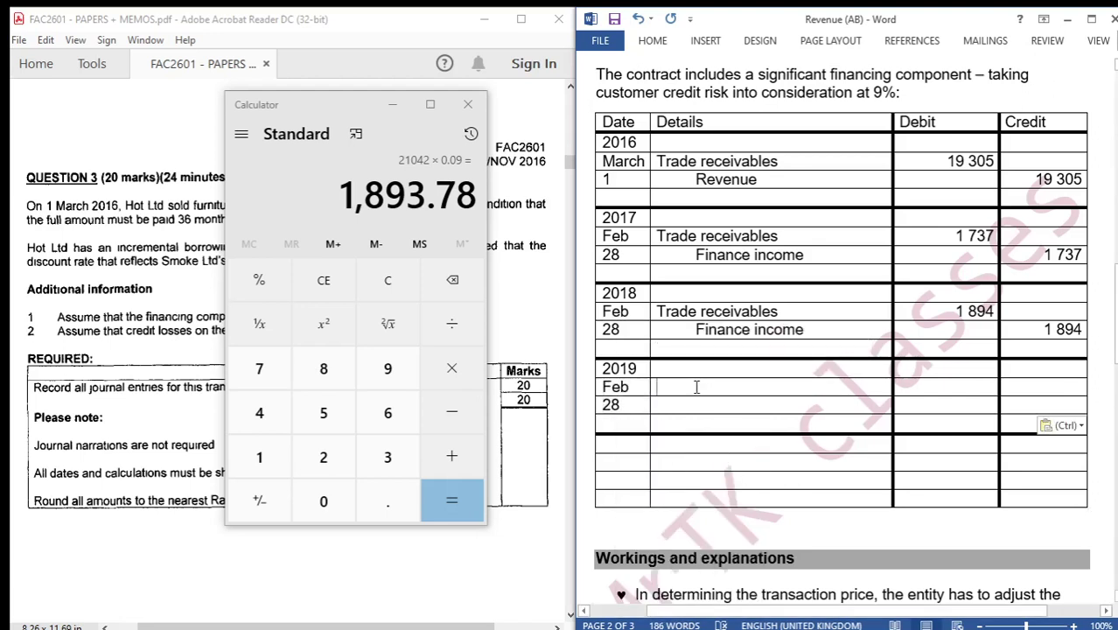
{"action": "left_click_drag", "start_coordinate": [658, 311], "coordinate": [757, 339]}
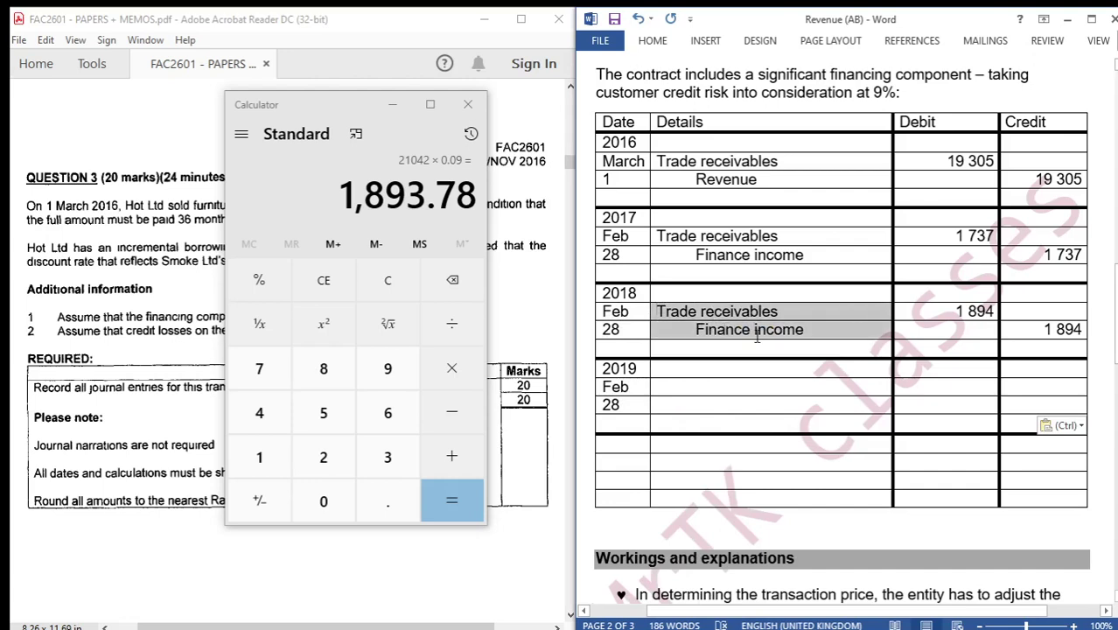
{"action": "key", "text": "ctrl+c"}
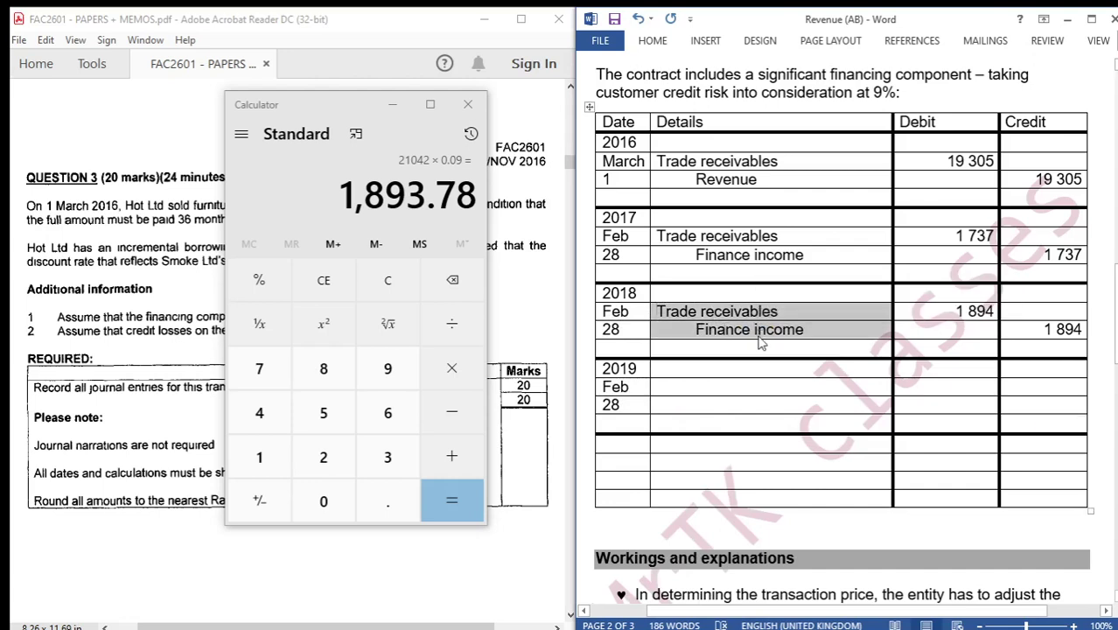
{"action": "left_click_drag", "start_coordinate": [682, 385], "coordinate": [725, 404]}
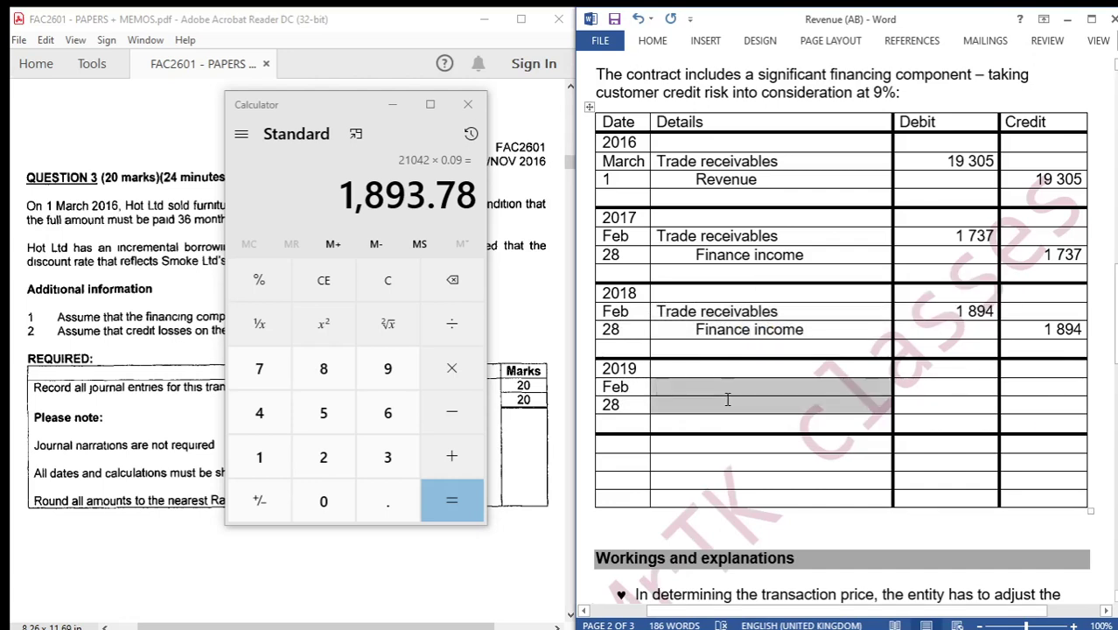
{"action": "right_click", "coordinate": [726, 405]}
{"action": "left_click", "coordinate": [836, 472]}
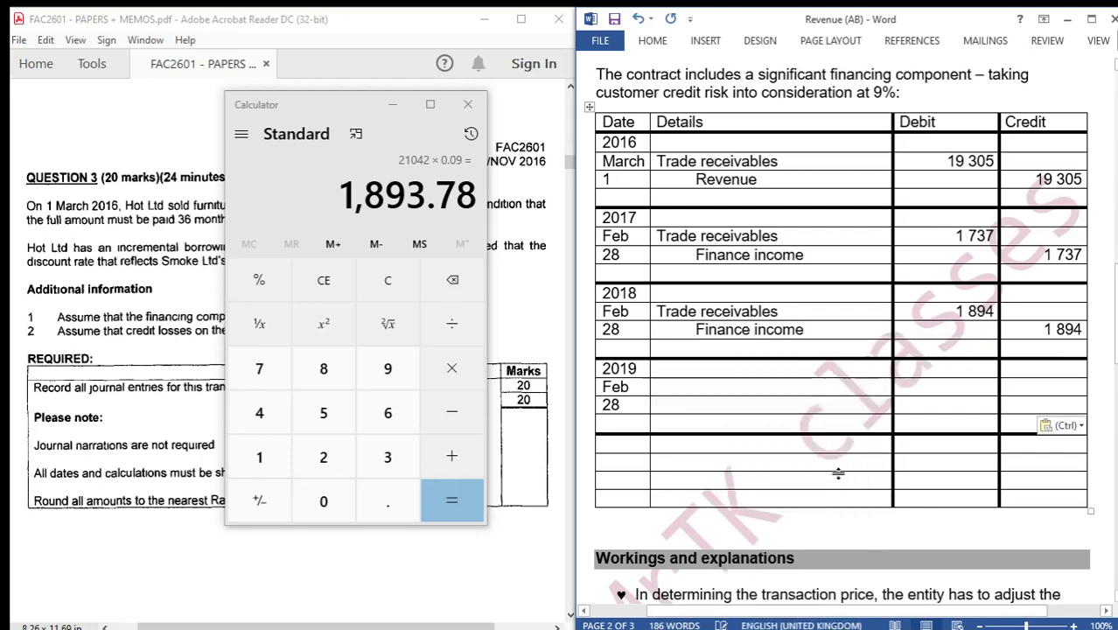
{"action": "left_click", "coordinate": [950, 387]}
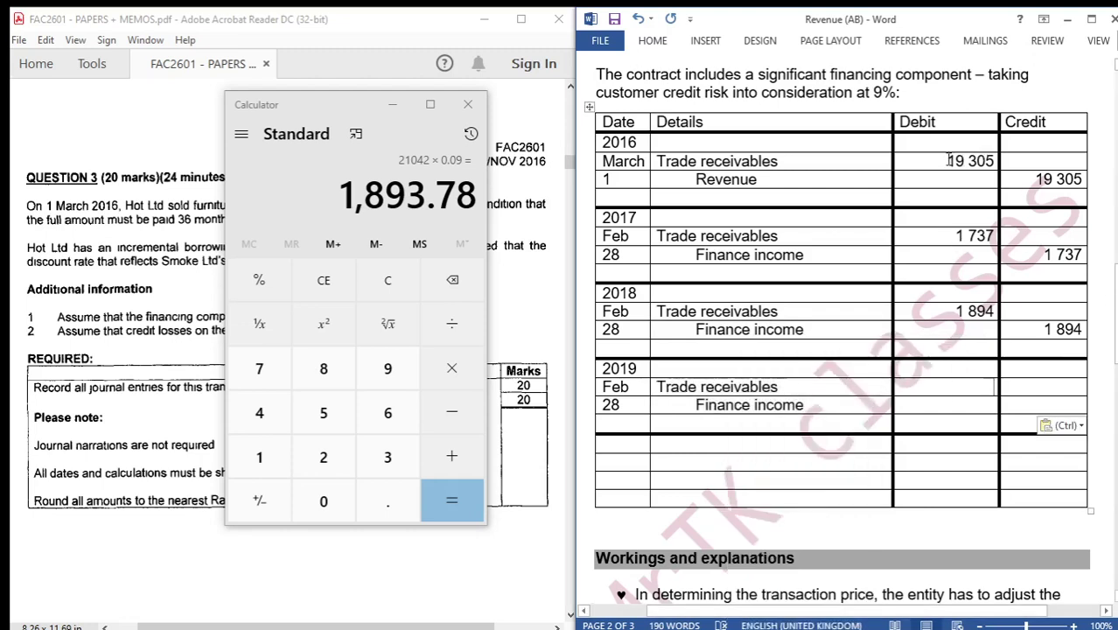
- Start the 28 Feb 2019 working with 19 305 copied from the 2016 debit amount, followed by a plus sign
{"action": "left_click_drag", "start_coordinate": [945, 161], "coordinate": [993, 163]}
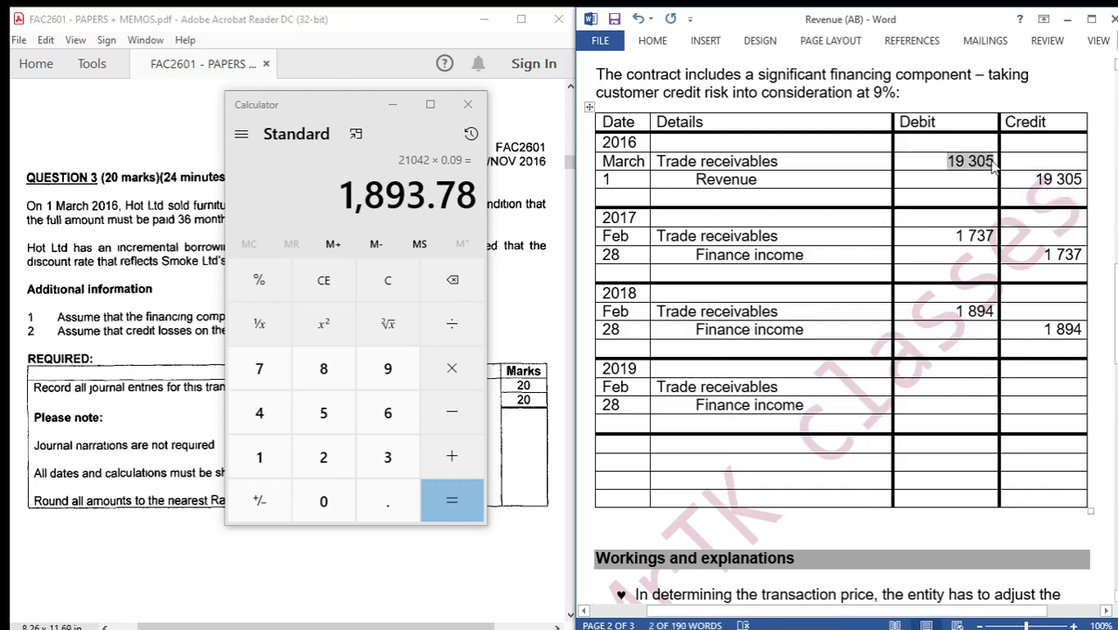
{"action": "left_click_drag", "start_coordinate": [1115, 315], "coordinate": [1109, 457]}
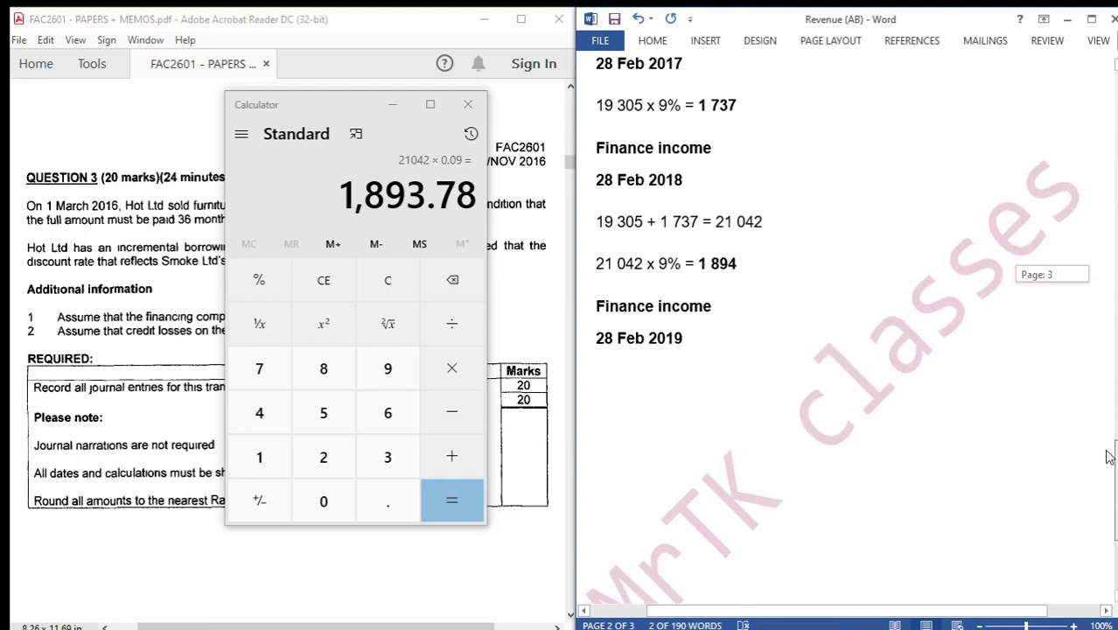
{"action": "left_click", "coordinate": [623, 369]}
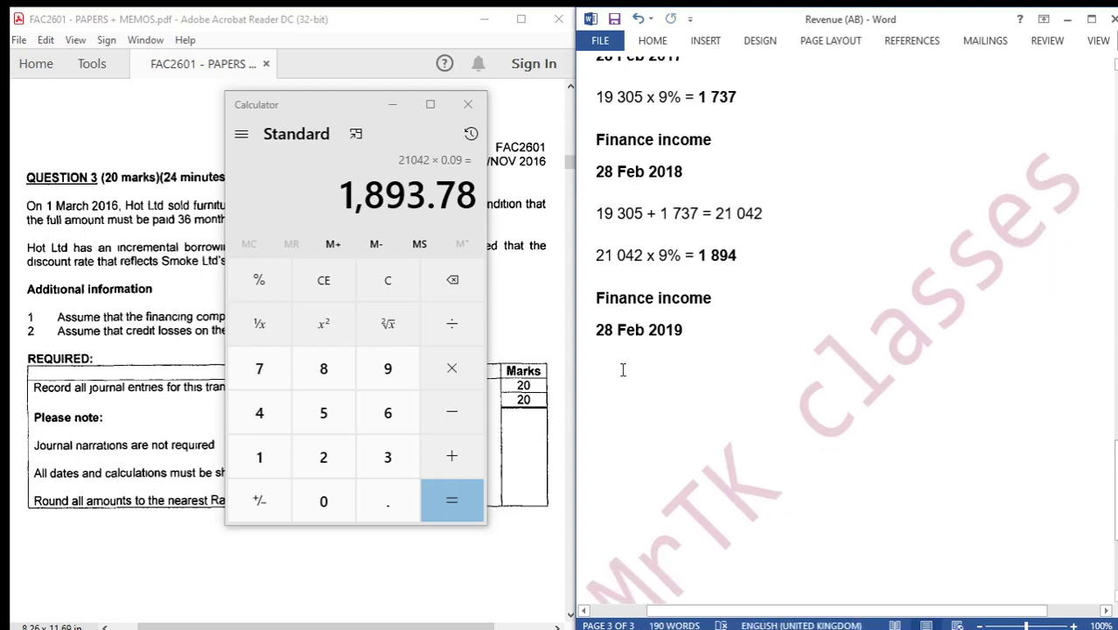
{"action": "key", "text": "ctrl+v"}
{"action": "type", "text": "+"}
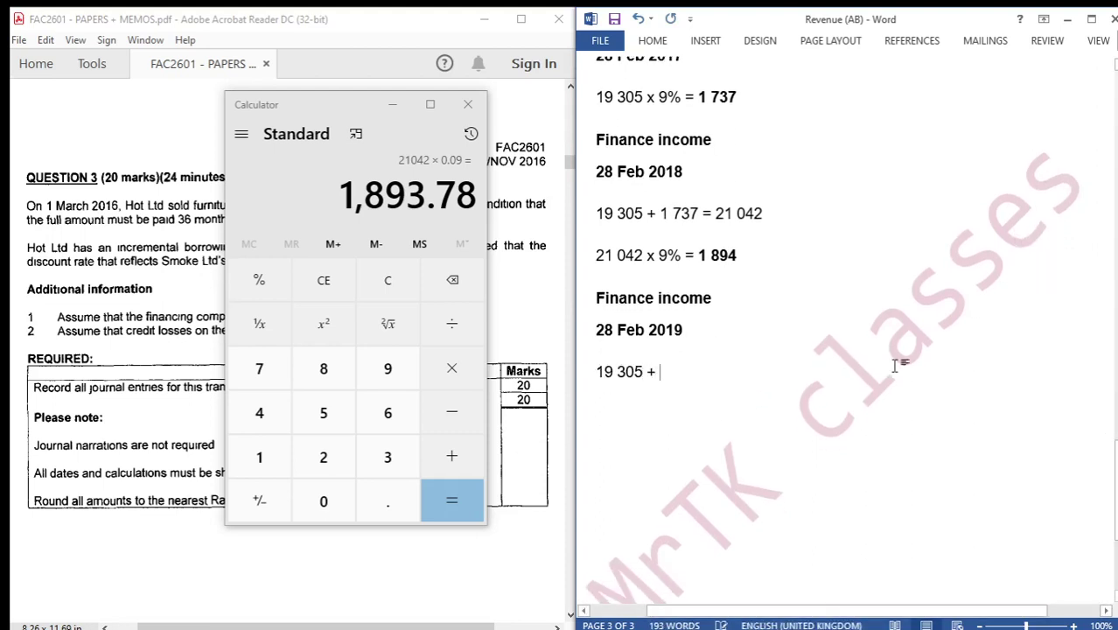
- Append 1 737 from the 2017 debit amount to the 28 Feb 2019 working, followed by a plus sign
{"action": "scroll", "coordinate": [1029, 309], "scroll_direction": "up", "scroll_amount": 15}
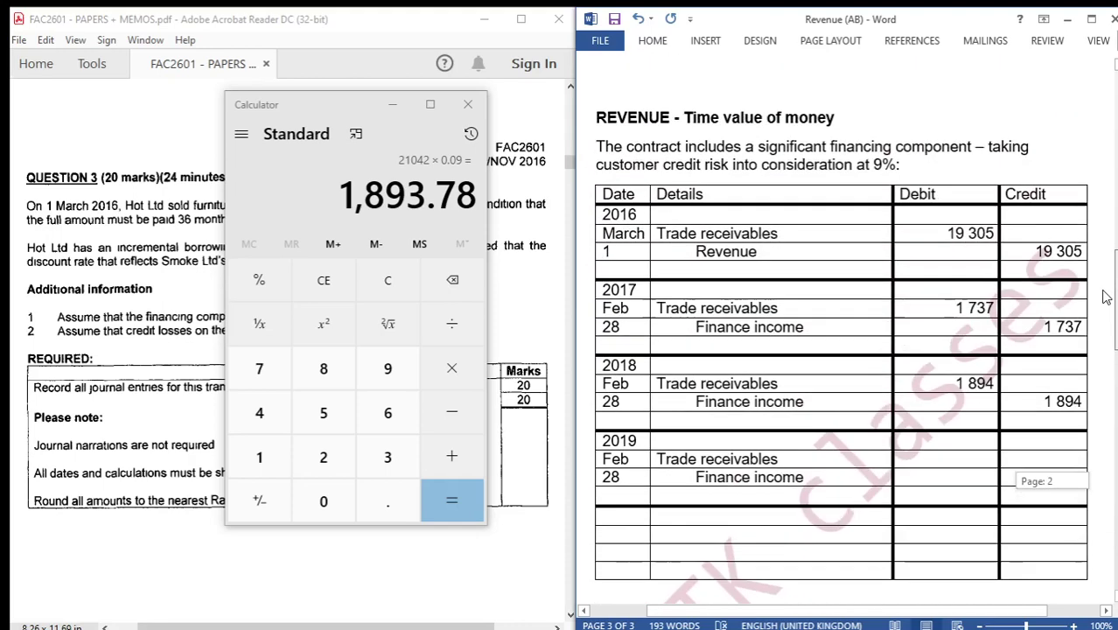
{"action": "left_click_drag", "start_coordinate": [993, 311], "coordinate": [954, 314]}
{"action": "key", "text": "ctrl+c"}
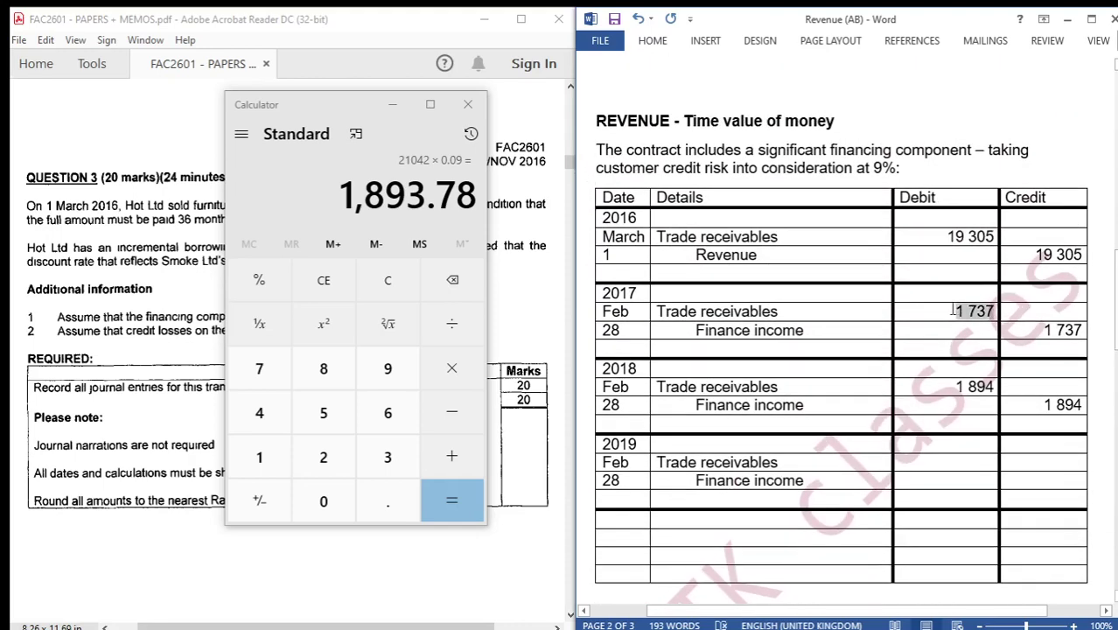
{"action": "left_click_drag", "start_coordinate": [1114, 298], "coordinate": [1109, 503]}
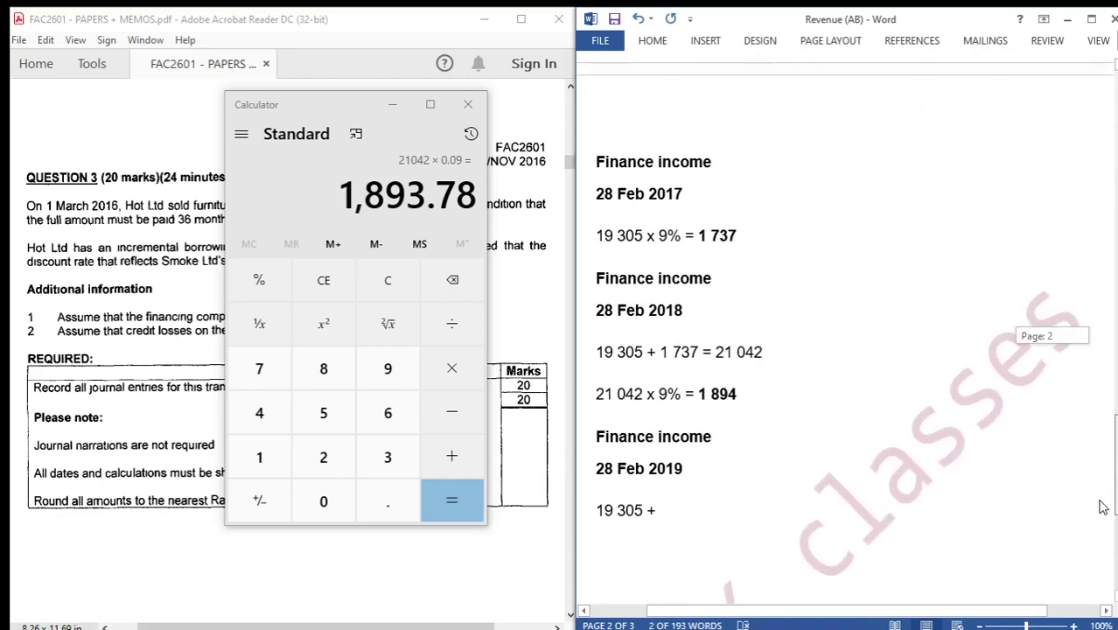
{"action": "left_click", "coordinate": [679, 519]}
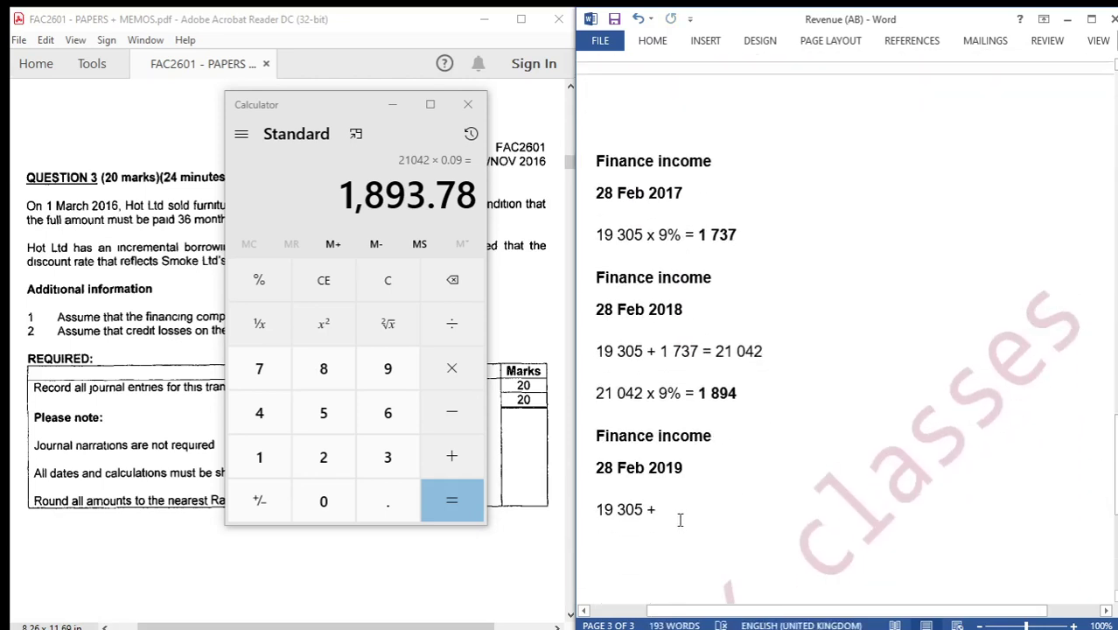
{"action": "key", "text": "ctrl+v"}
{"action": "type", "text": "+"}
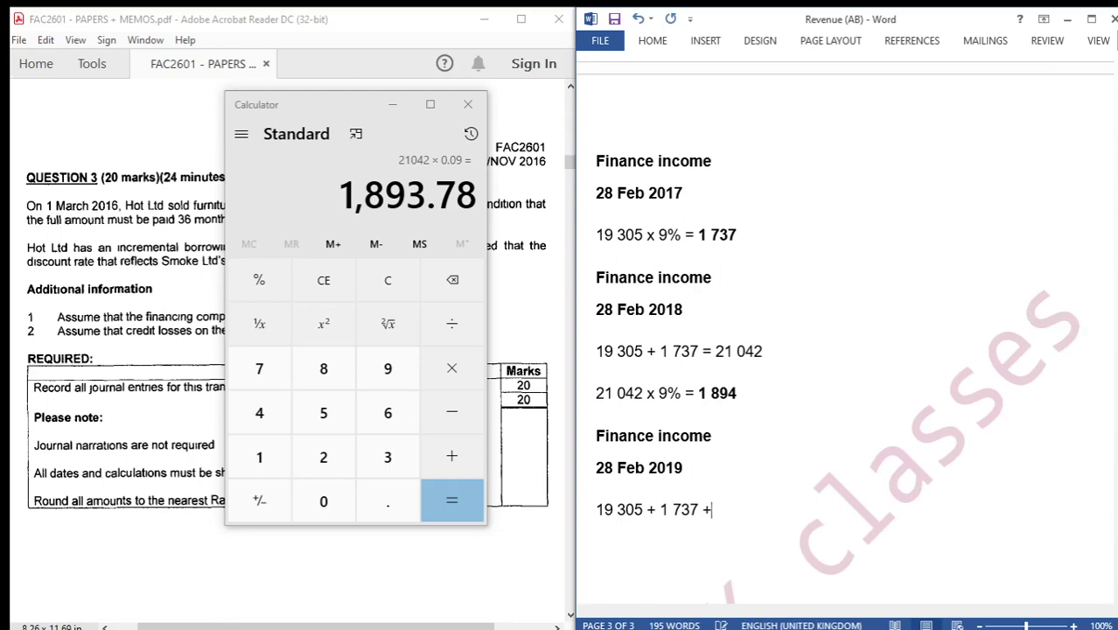
- Append 1 894 from the 2018 debit amount to the 28 Feb 2019 working, followed by an equals sign
{"action": "left_click_drag", "start_coordinate": [1112, 491], "coordinate": [1109, 348]}
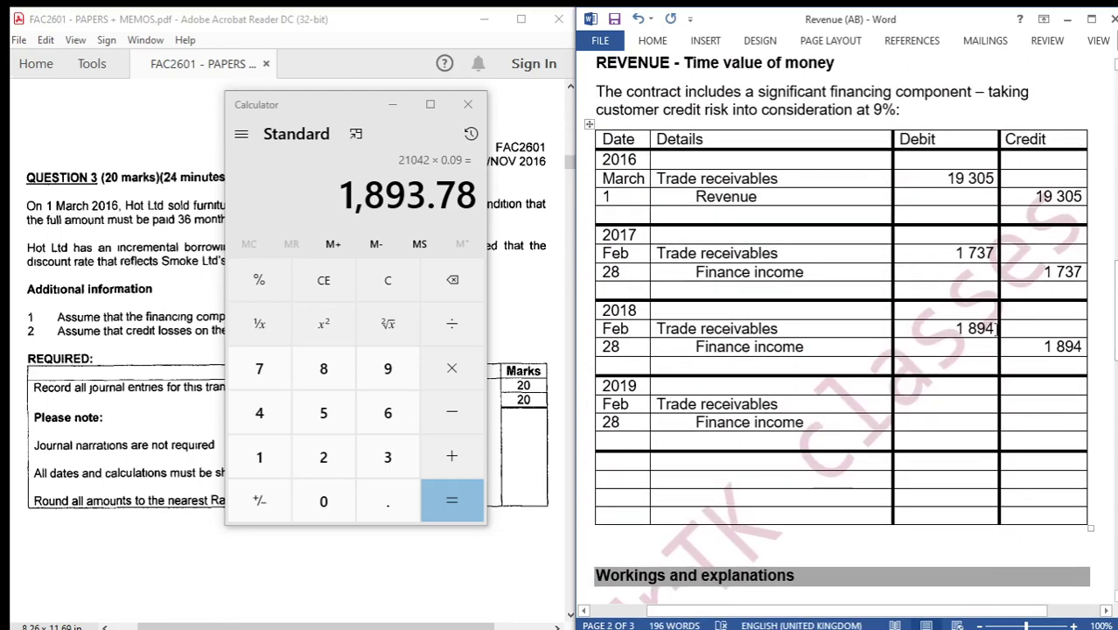
{"action": "left_click_drag", "start_coordinate": [995, 328], "coordinate": [951, 332]}
{"action": "key", "text": "ctrl+c"}
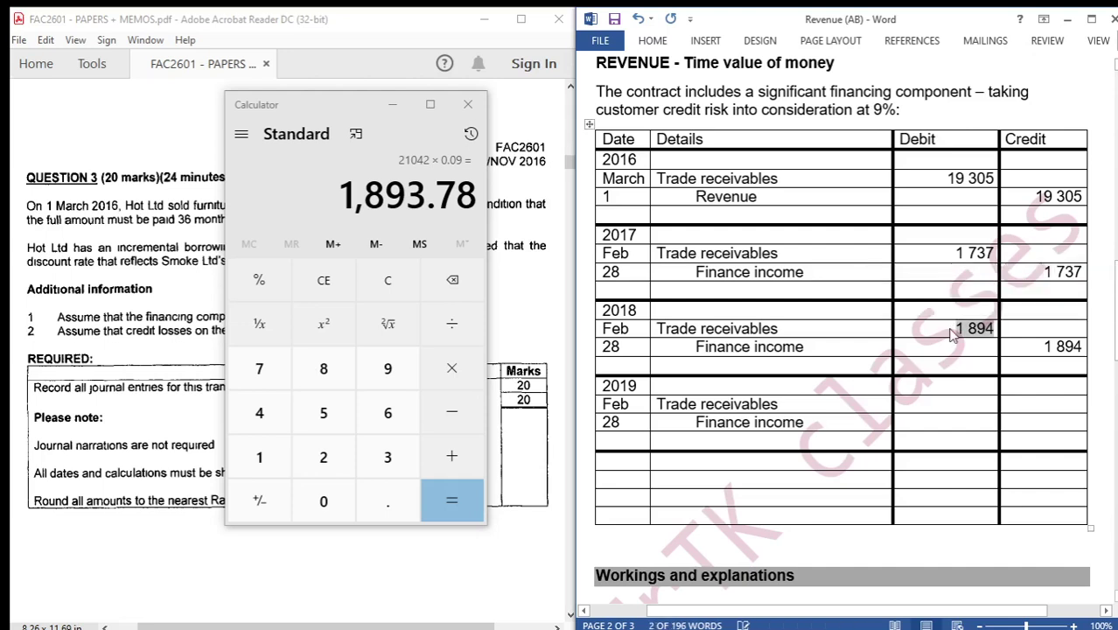
{"action": "left_click_drag", "start_coordinate": [1113, 310], "coordinate": [1105, 447]}
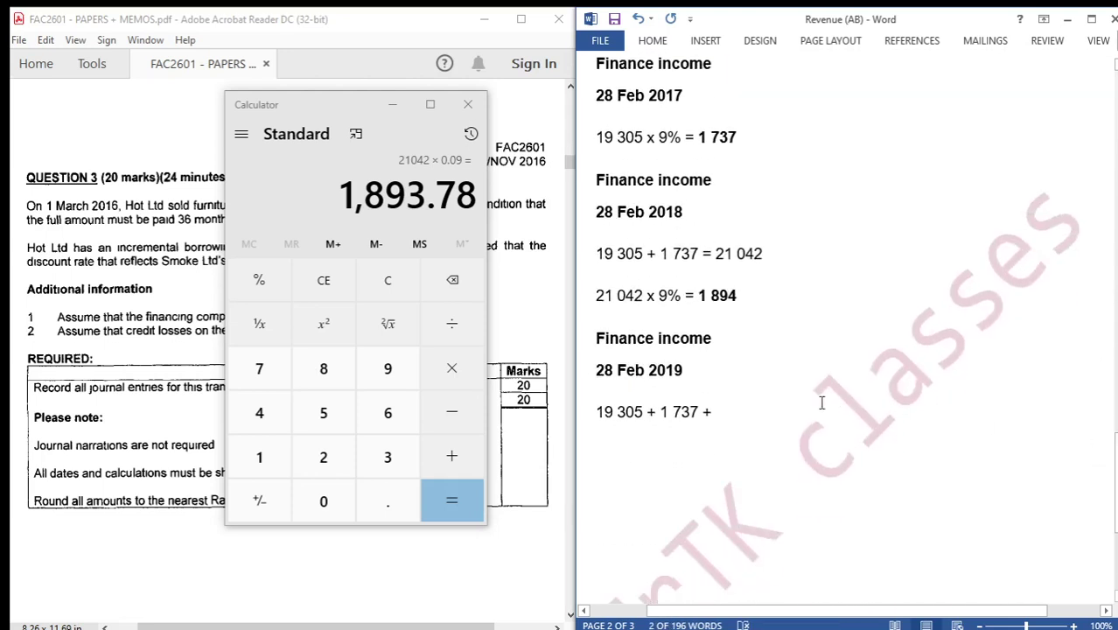
{"action": "left_click", "coordinate": [748, 421]}
{"action": "key", "text": "ctrl+v"}
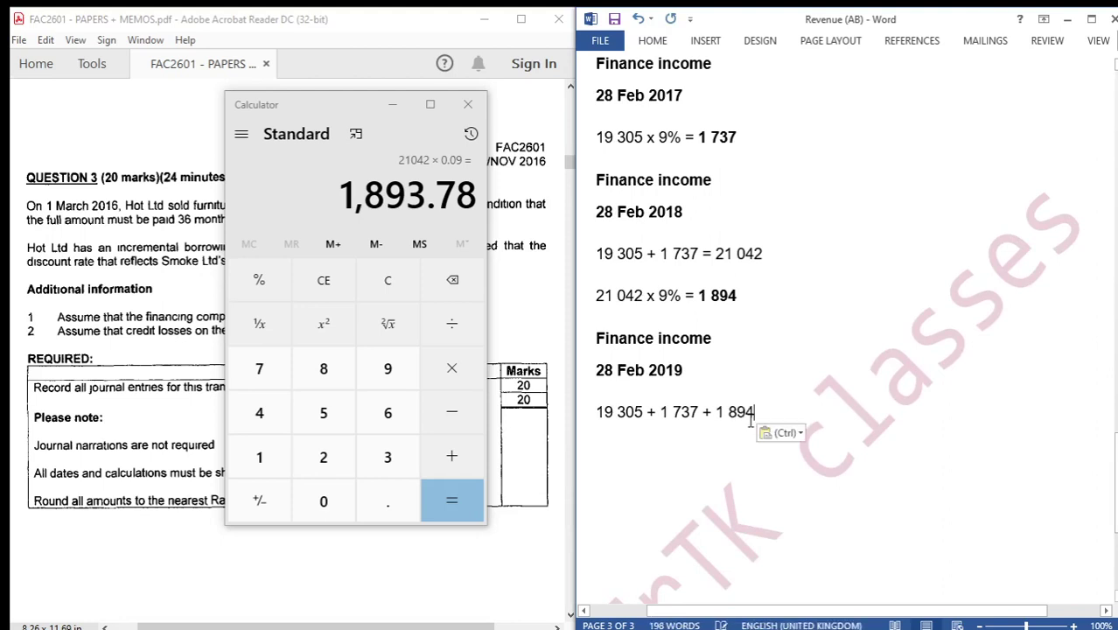
{"action": "type", "text": "="}
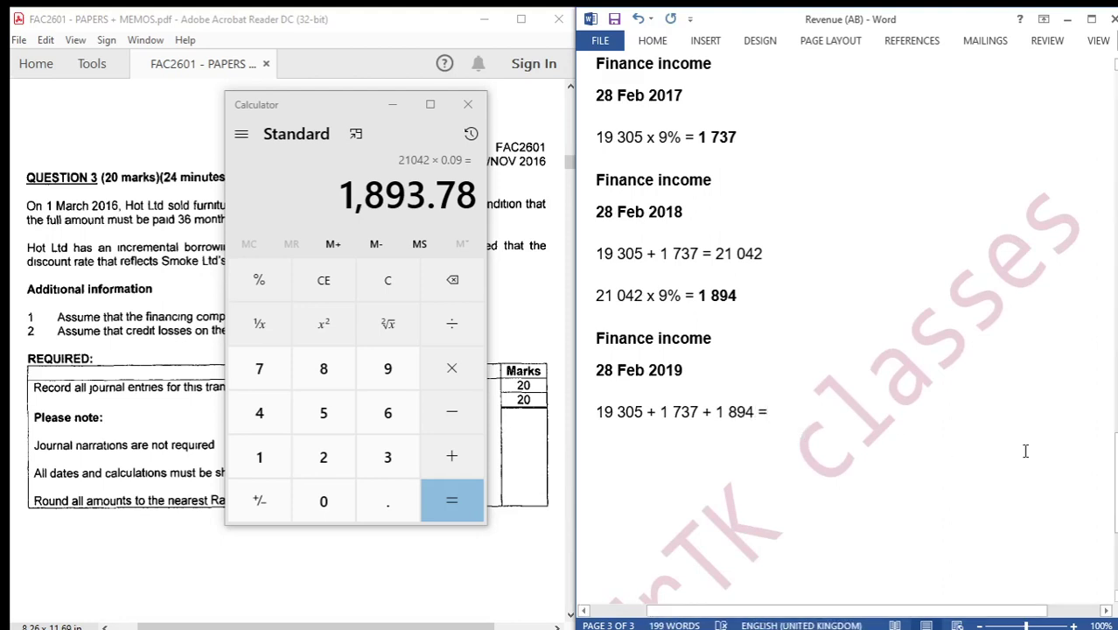
- Switch to Calculator and add 19305, 1737 and 1894 for the 28 Feb 2019 working
{"action": "left_click_drag", "start_coordinate": [1107, 455], "coordinate": [1100, 297]}
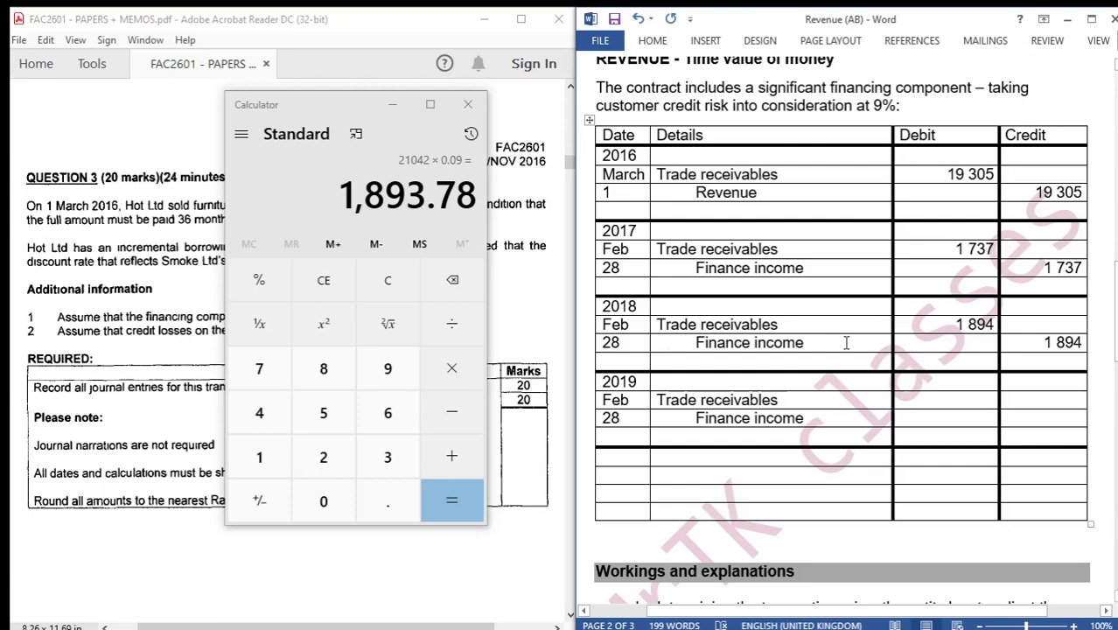
{"action": "left_click_drag", "start_coordinate": [1114, 350], "coordinate": [1115, 459]}
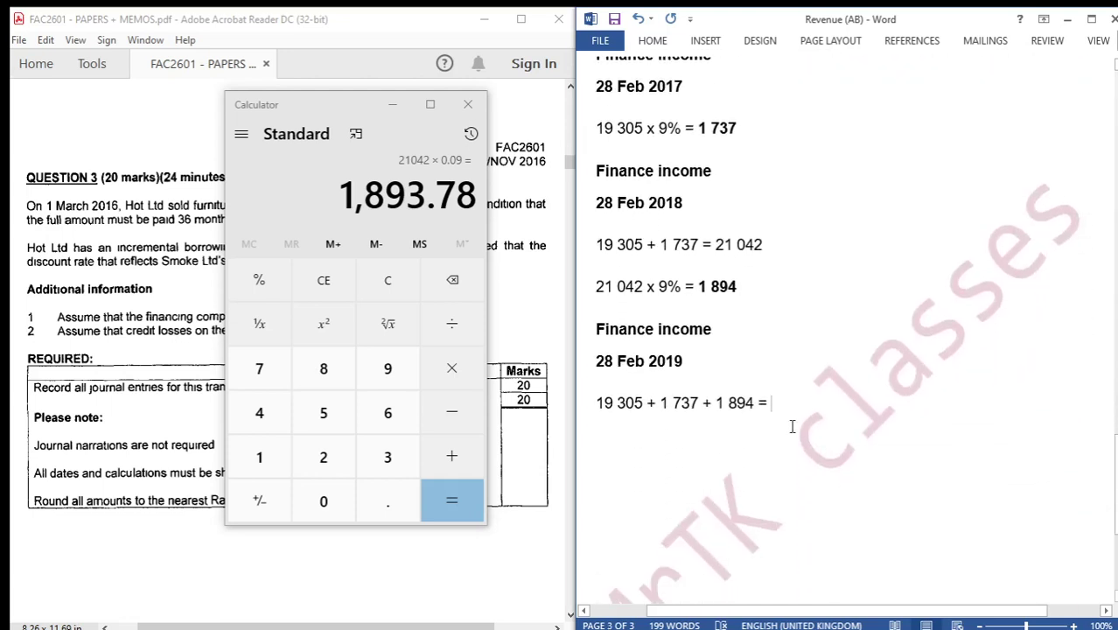
{"action": "left_click", "coordinate": [388, 280]}
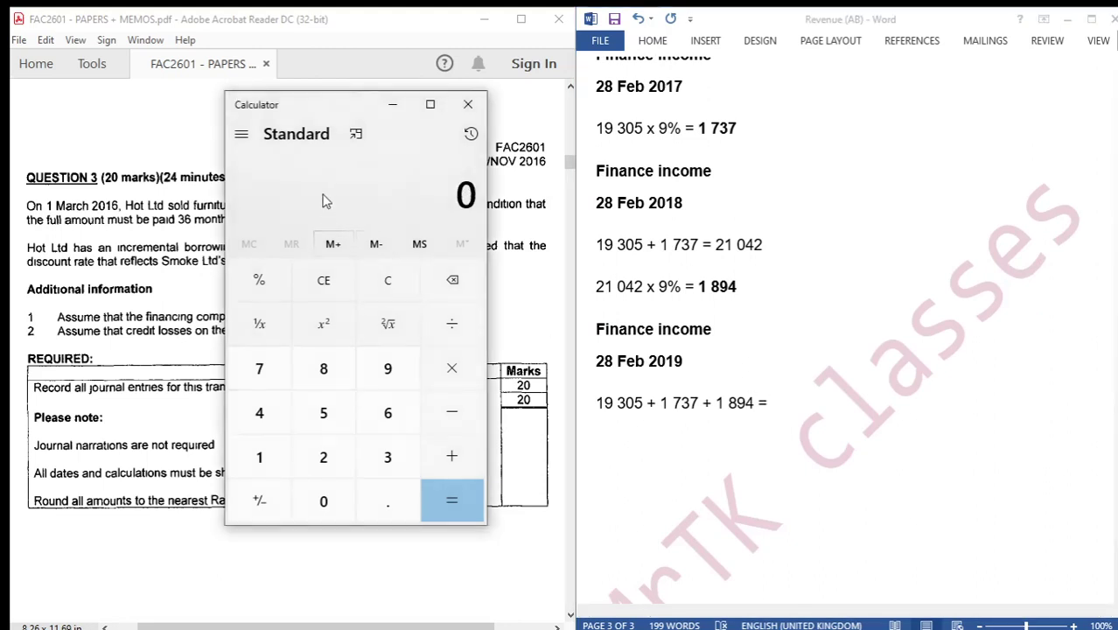
{"action": "type", "text": "19,3"}
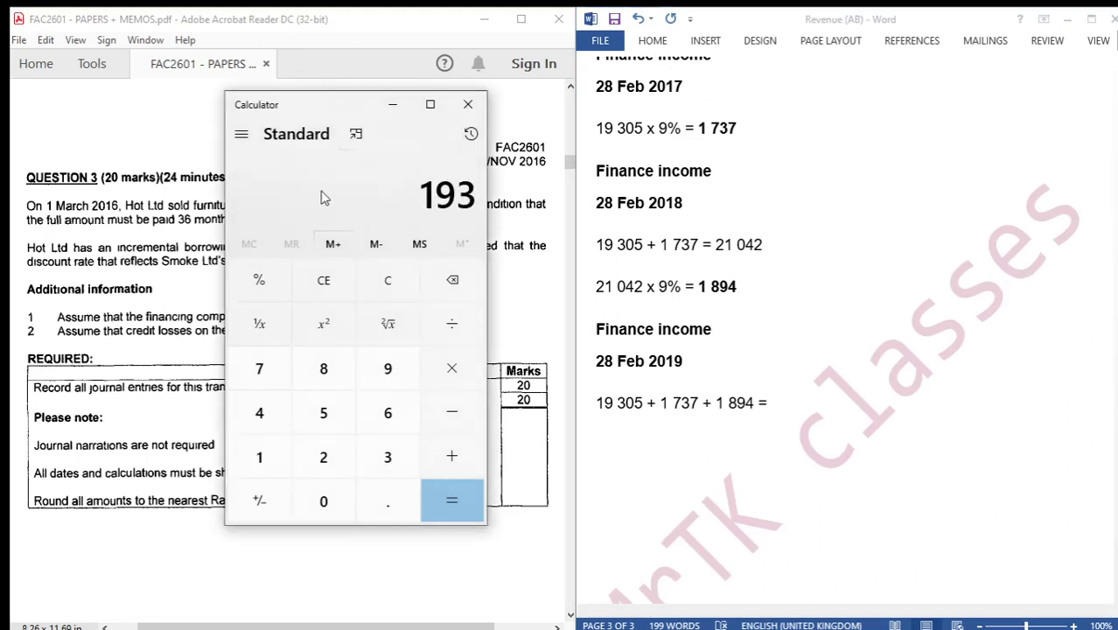
{"action": "type", "text": "05"}
{"action": "key", "text": "plus"}
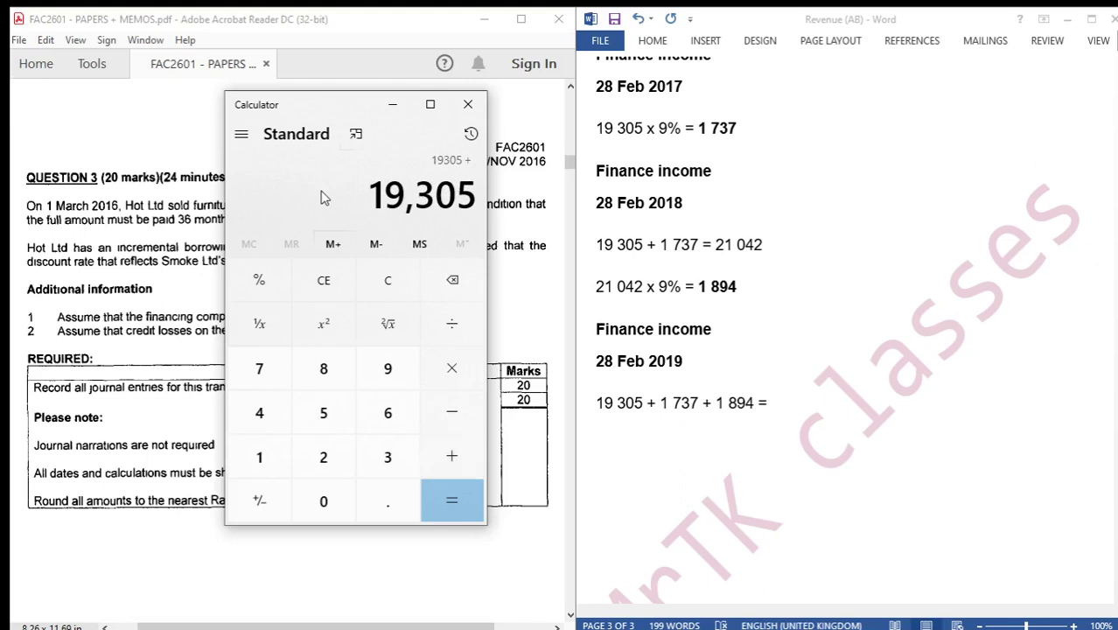
{"action": "type", "text": "1737"}
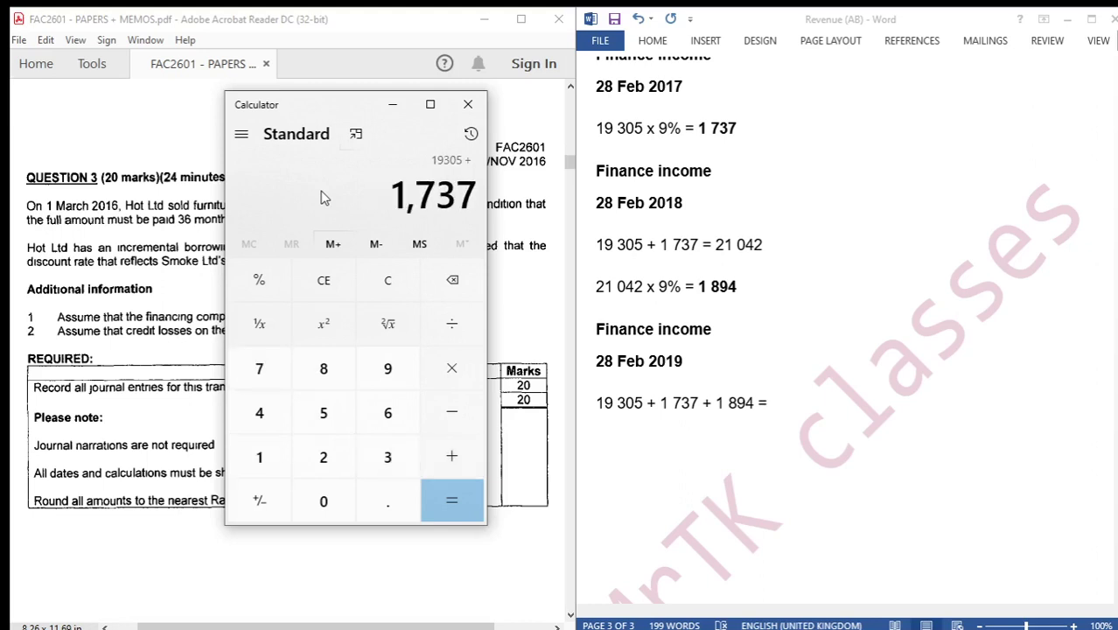
{"action": "key", "text": "plus"}
{"action": "type", "text": "1"}
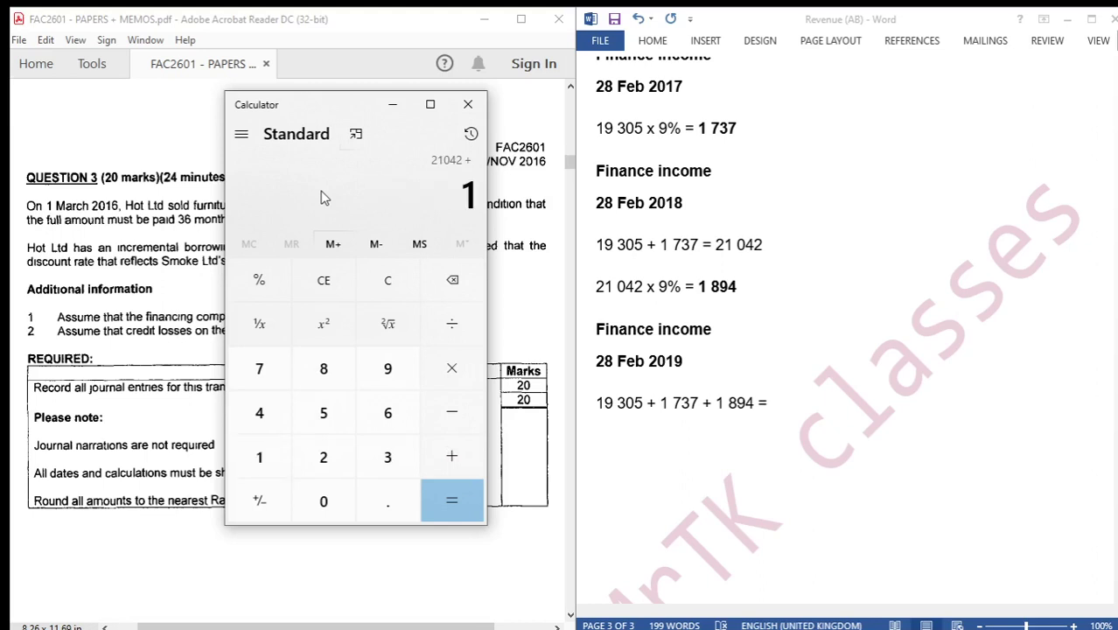
{"action": "type", "text": "894"}
{"action": "key", "text": "Return"}
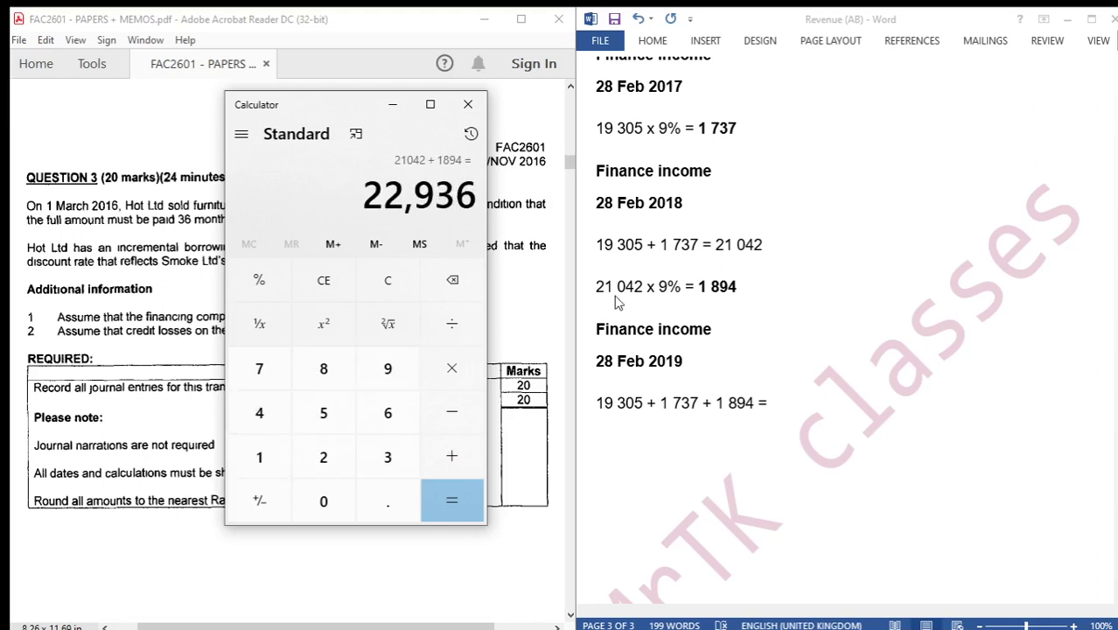
- Complete the 28 Feb 2019 sum in the Word document with 22 936 and add the line "22 936 x 9% =" below it
{"action": "left_click", "coordinate": [796, 402]}
{"action": "type", "text": "22 "}
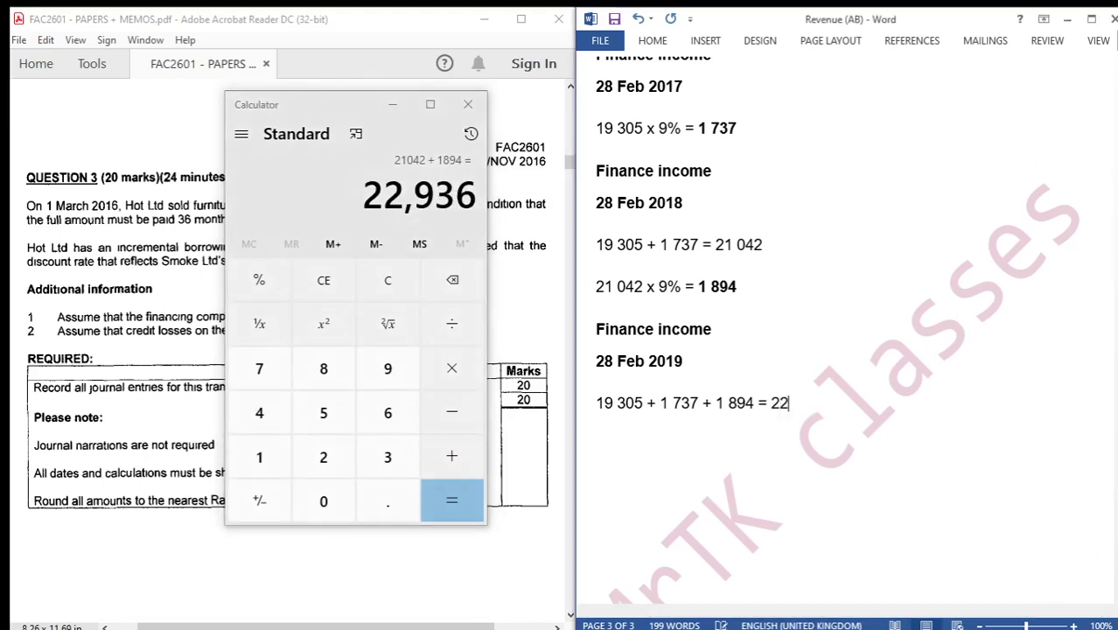
{"action": "type", "text": "936"}
{"action": "type", "text": "22"}
{"action": "type", "text": " 936"}
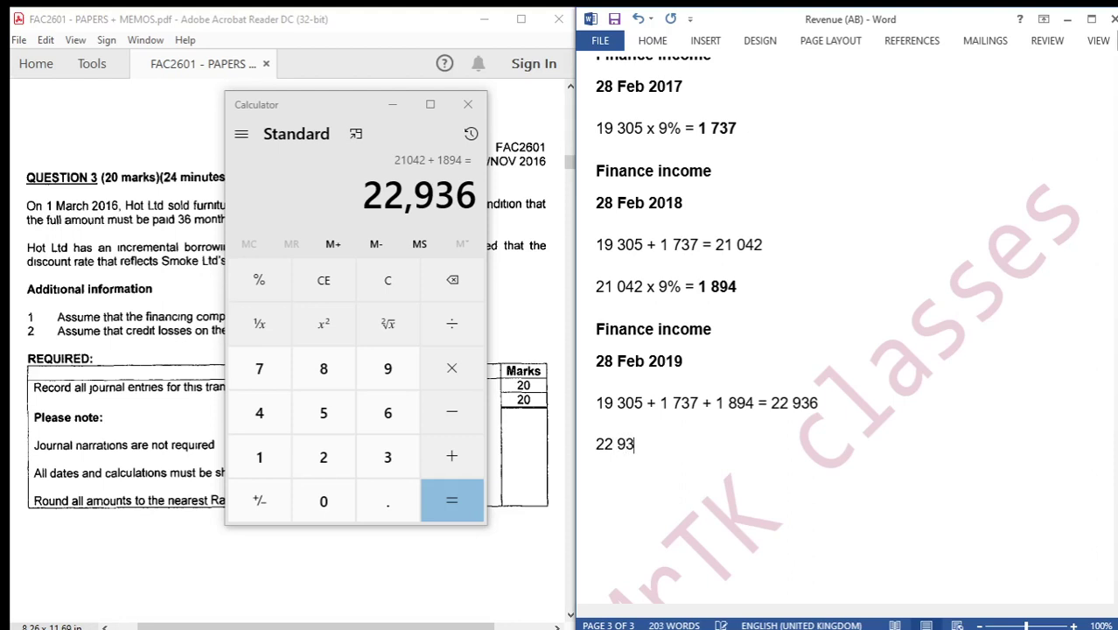
{"action": "type", "text": " x 9% ="}
- Multiply the Calculator total by 0.09 and enter 2 064 as the result of the 28 Feb 2019 interest line
{"action": "left_click", "coordinate": [311, 190]}
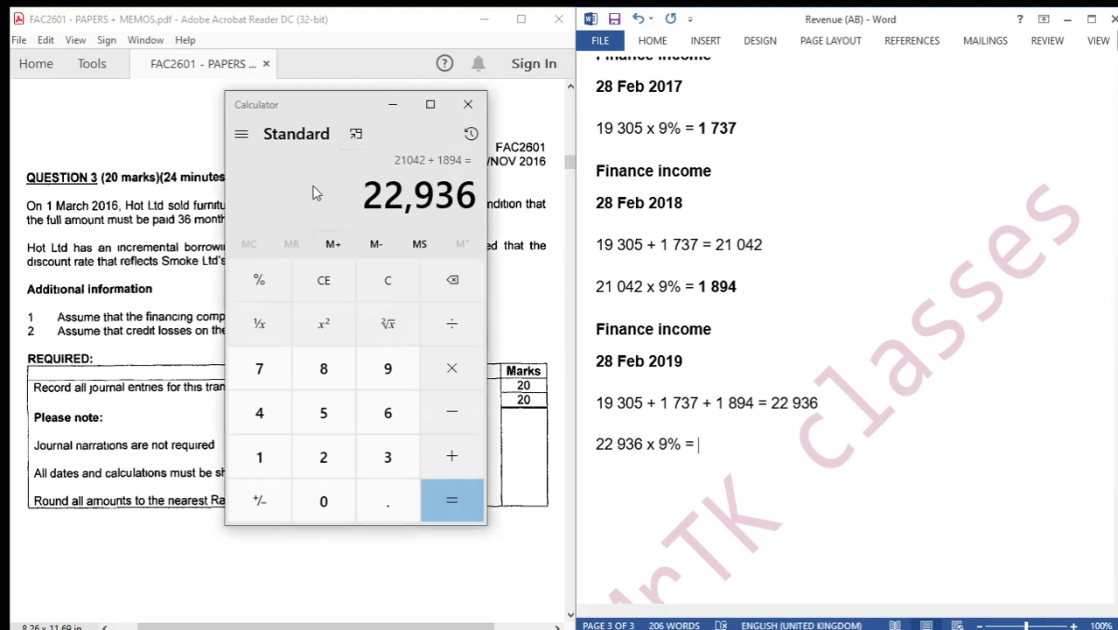
{"action": "key", "text": "asterisk"}
{"action": "type", "text": "0.09"}
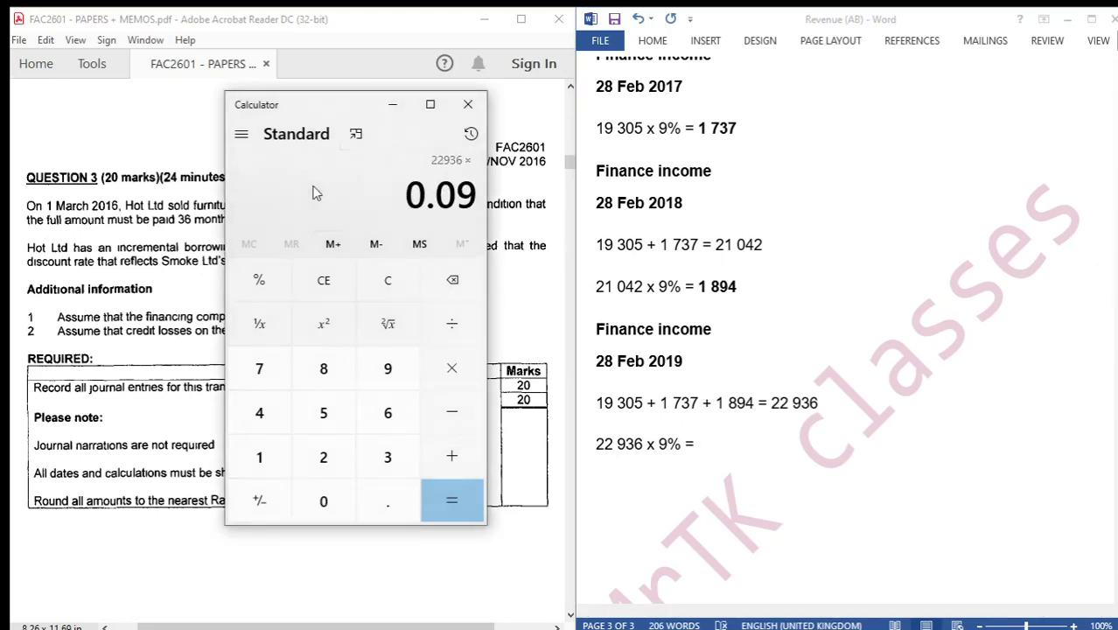
{"action": "key", "text": "Return"}
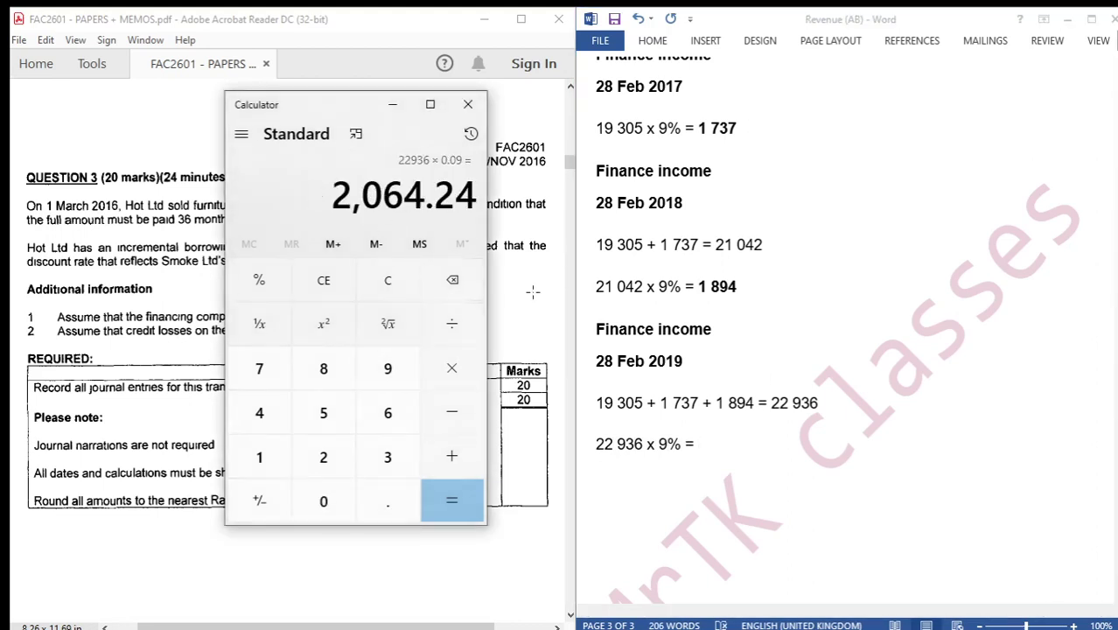
{"action": "left_click", "coordinate": [723, 445]}
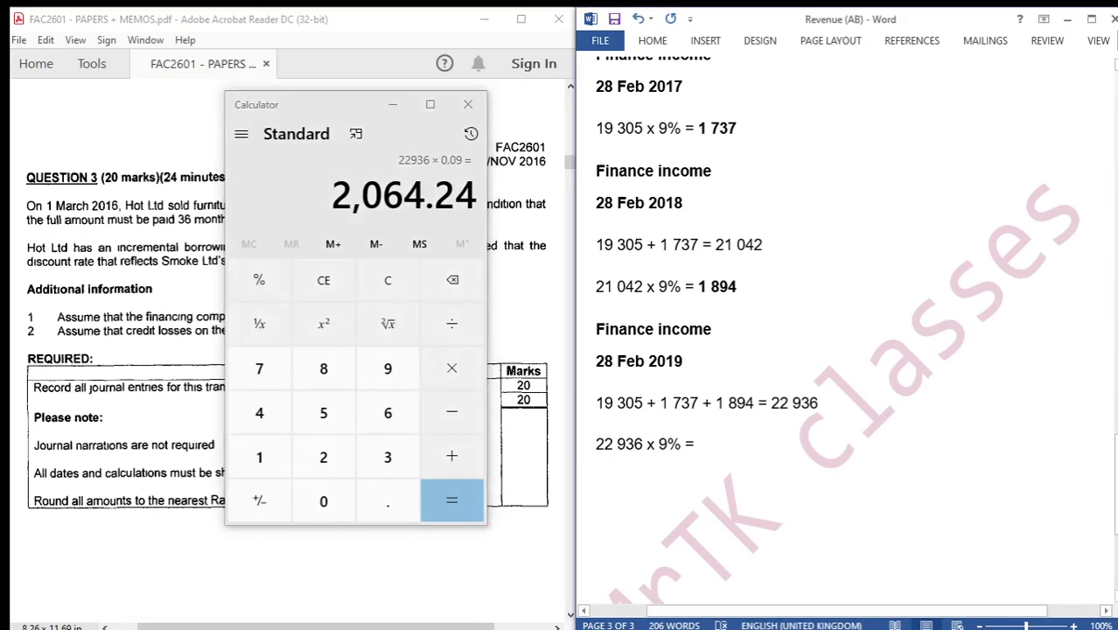
{"action": "type", "text": "2 064"}
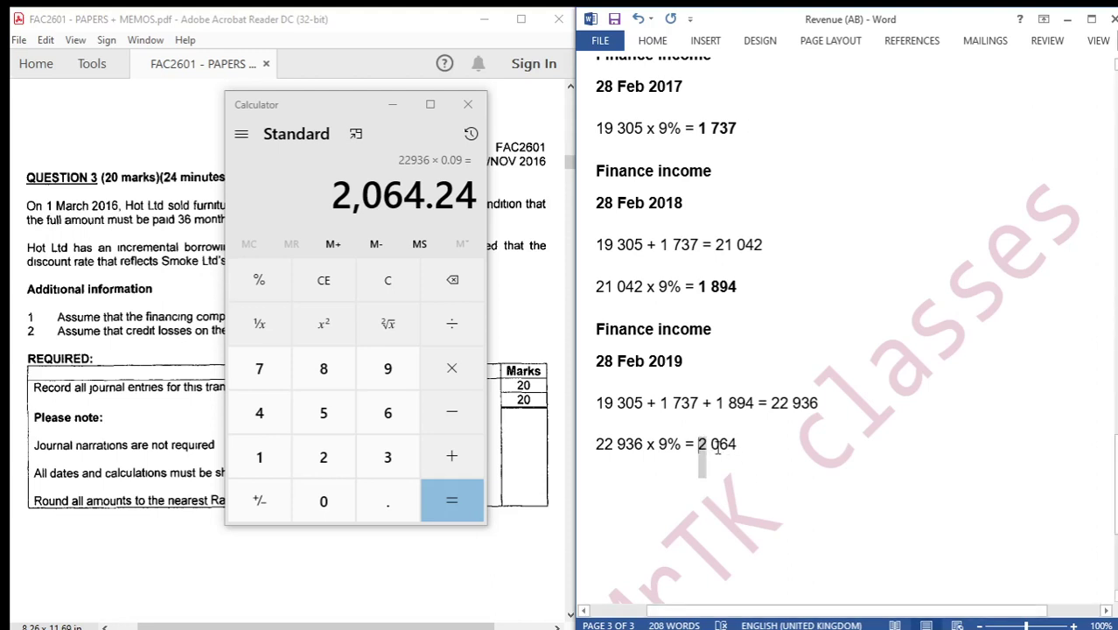
- Copy the 2 064 result in the 28 Feb 2019 working and make it bold
{"action": "left_click_drag", "start_coordinate": [699, 444], "coordinate": [741, 444]}
{"action": "key", "text": "ctrl+c"}
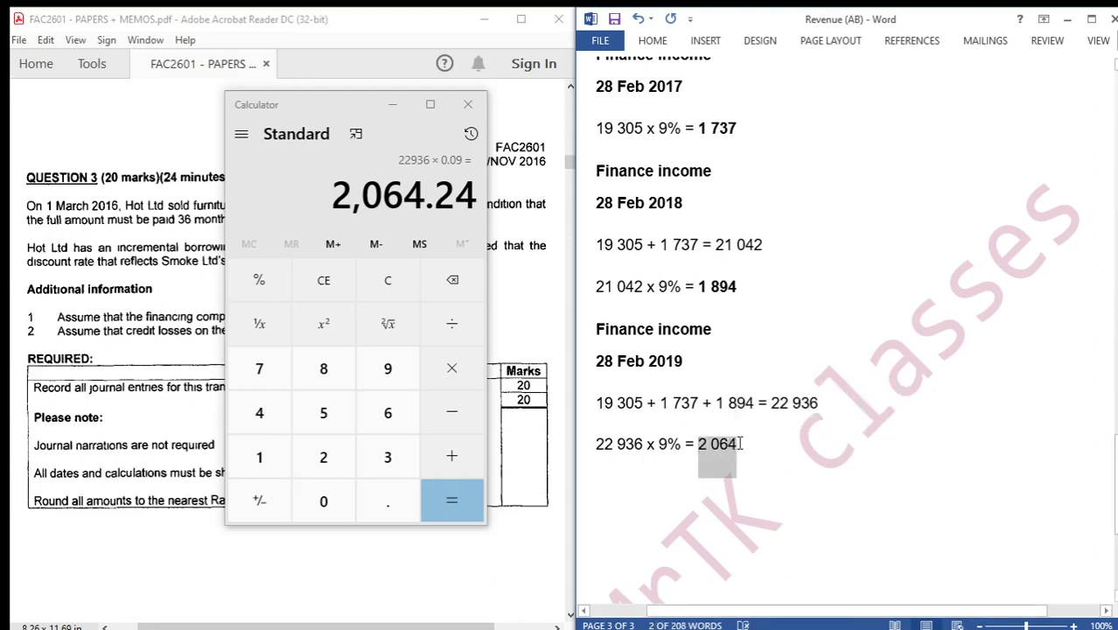
{"action": "key", "text": "ctrl+b"}
- Paste 2 064 as the Finance income credit and the Trade receivables debit of the 2019 entry
{"action": "left_click_drag", "start_coordinate": [1114, 456], "coordinate": [1113, 374]}
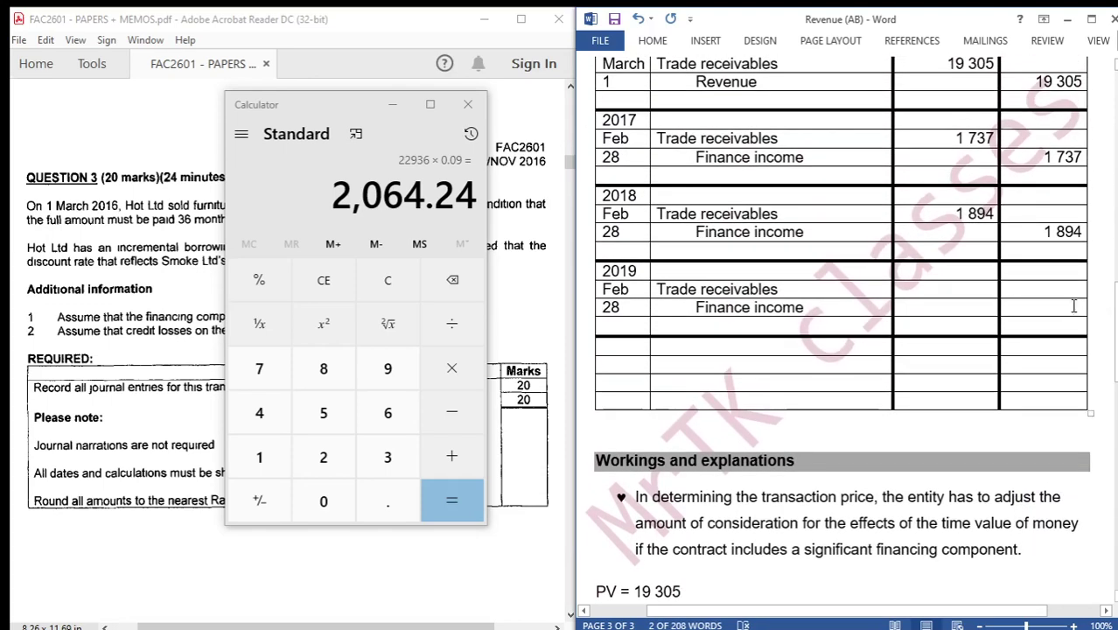
{"action": "left_click", "coordinate": [1043, 308]}
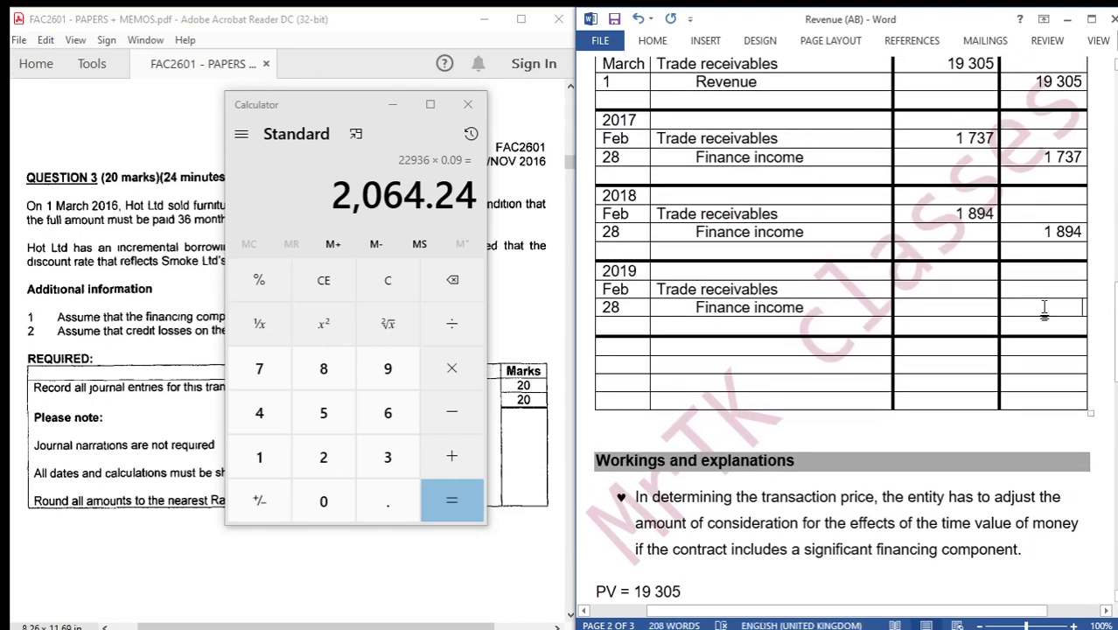
{"action": "key", "text": "ctrl+v"}
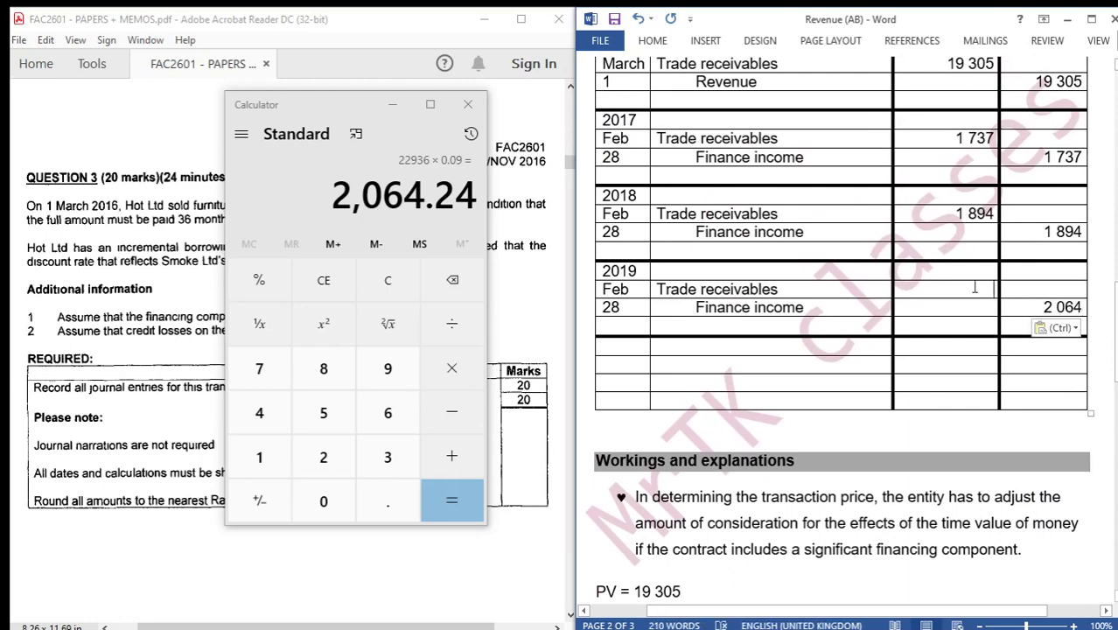
{"action": "key", "text": "ctrl+v"}
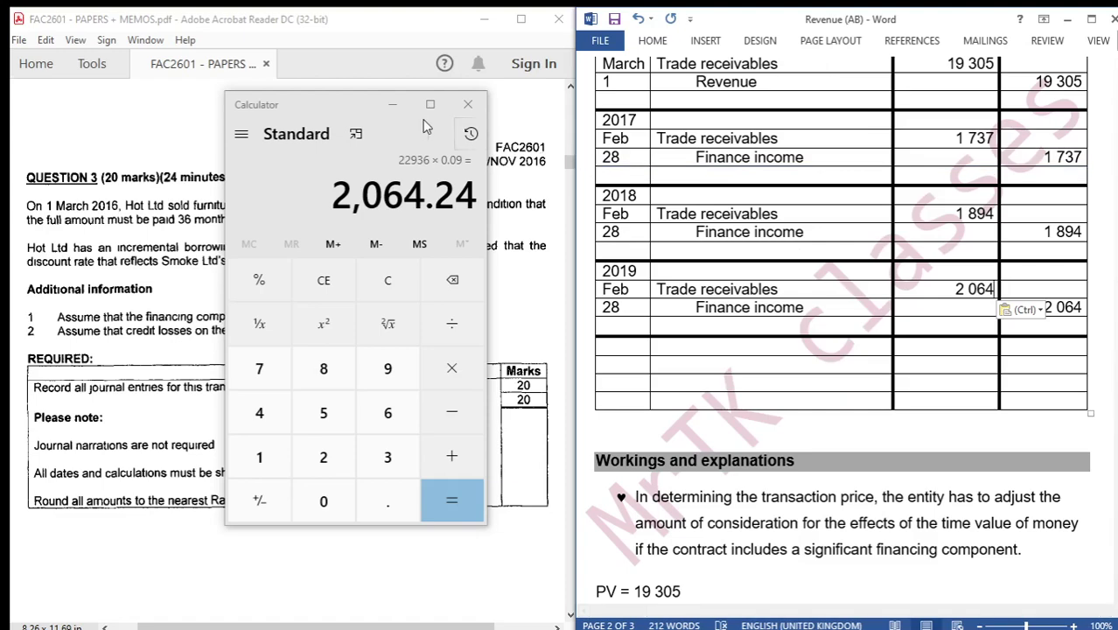
- Minimize Calculator and enter Bank in the Details column of the new journal entry below the 2019 entry
{"action": "left_click", "coordinate": [392, 105]}
{"action": "left_click_drag", "start_coordinate": [1114, 312], "coordinate": [1114, 287]}
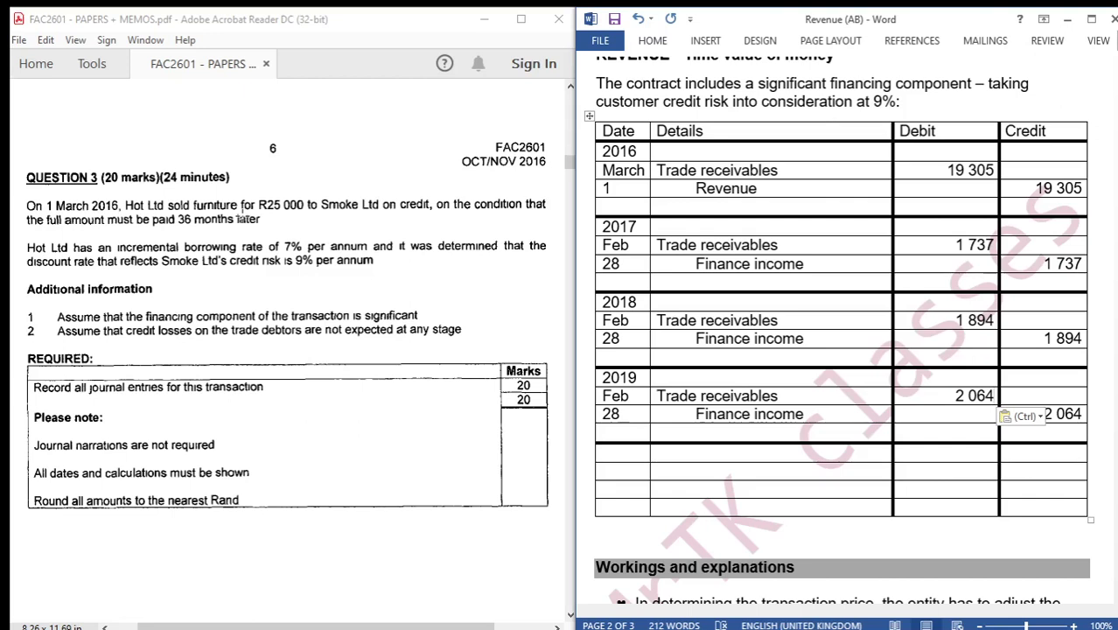
{"action": "left_click", "coordinate": [669, 471]}
{"action": "type", "text": "B"}
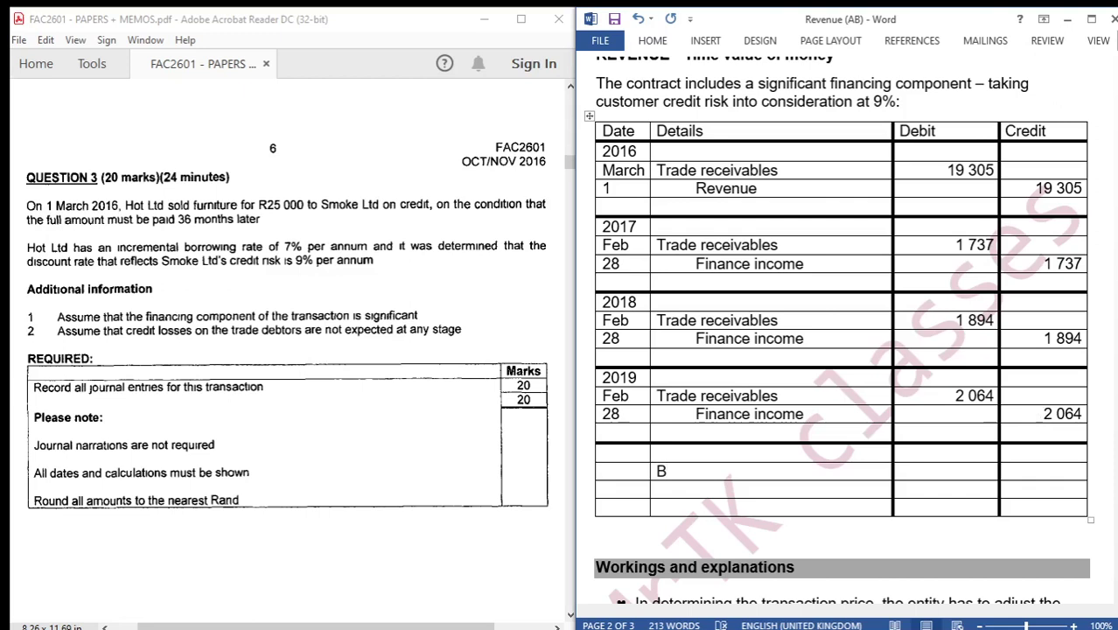
{"action": "type", "text": "ank"}
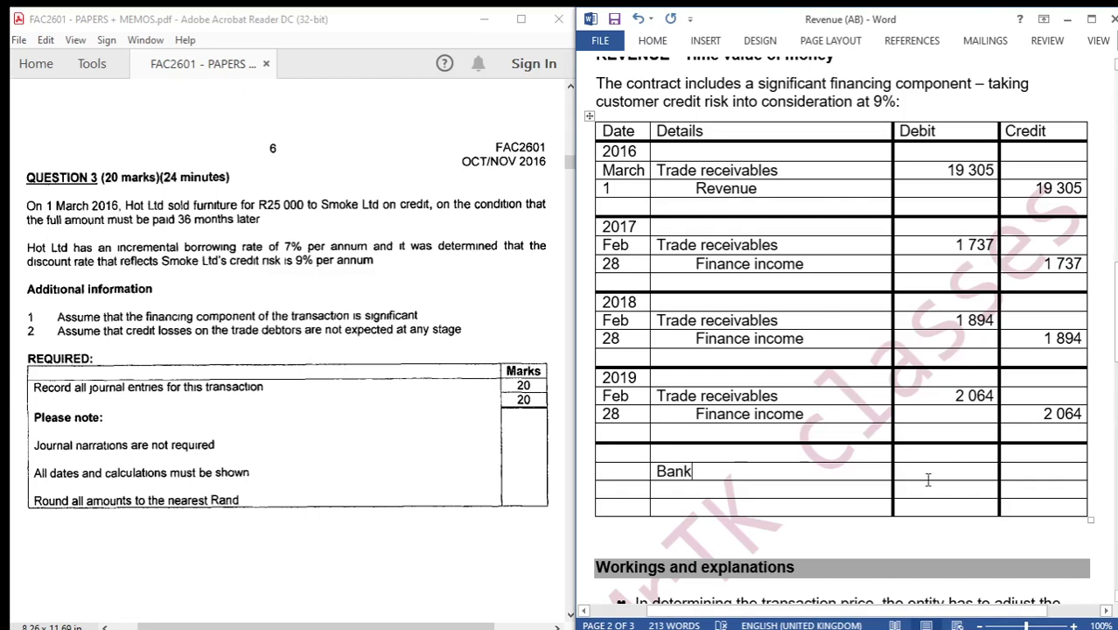
- Reopen and clear Calculator for the Bank debit amount, then review the Trade receivables rows from 2016 to 2019
{"action": "left_click", "coordinate": [931, 472]}
{"action": "left_click", "coordinate": [469, 619]}
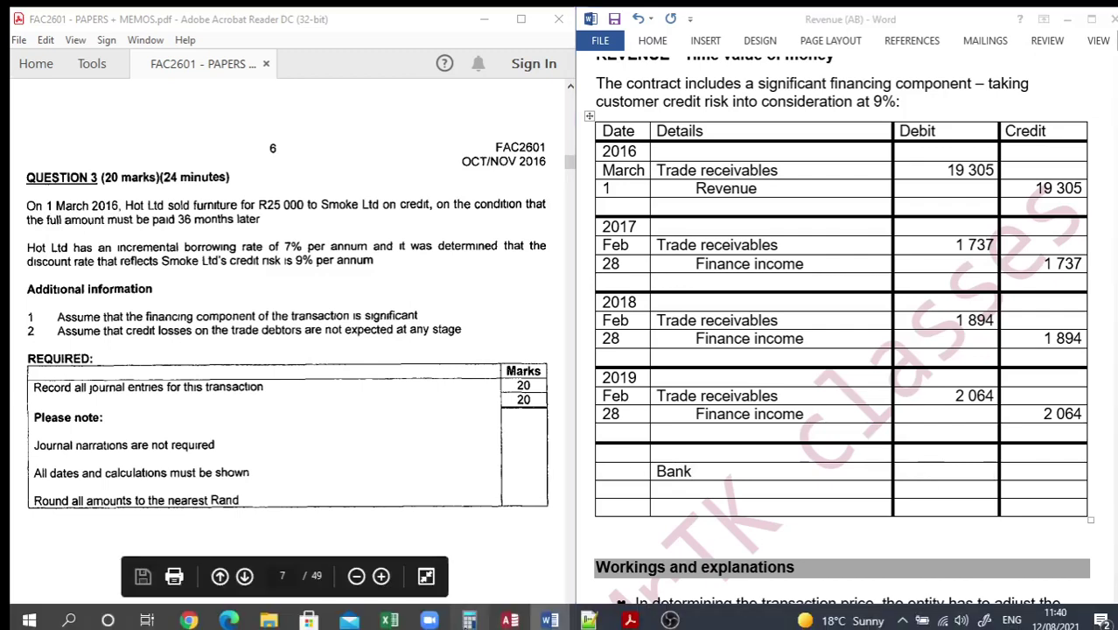
{"action": "left_click", "coordinate": [388, 280]}
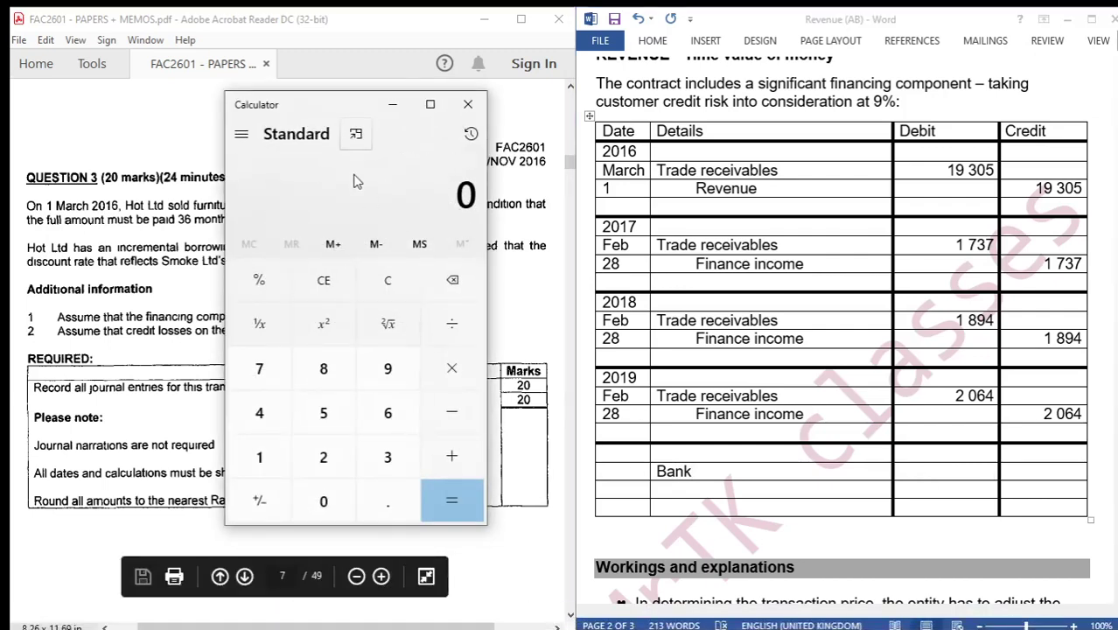
{"action": "left_click", "coordinate": [655, 175]}
{"action": "left_click", "coordinate": [651, 172]}
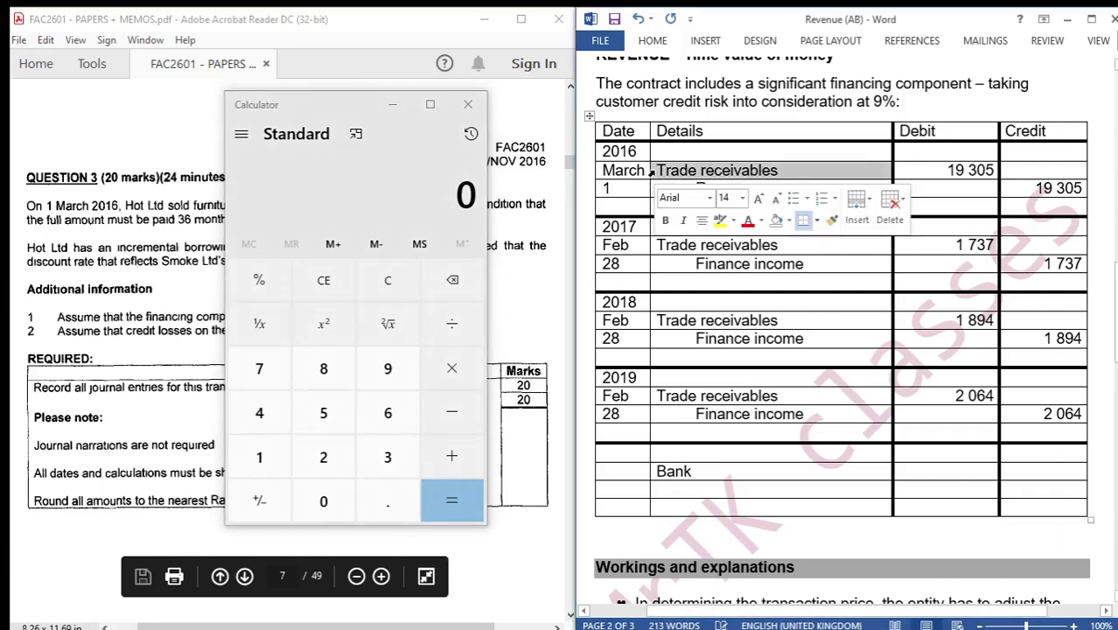
{"action": "left_click", "coordinate": [649, 254]}
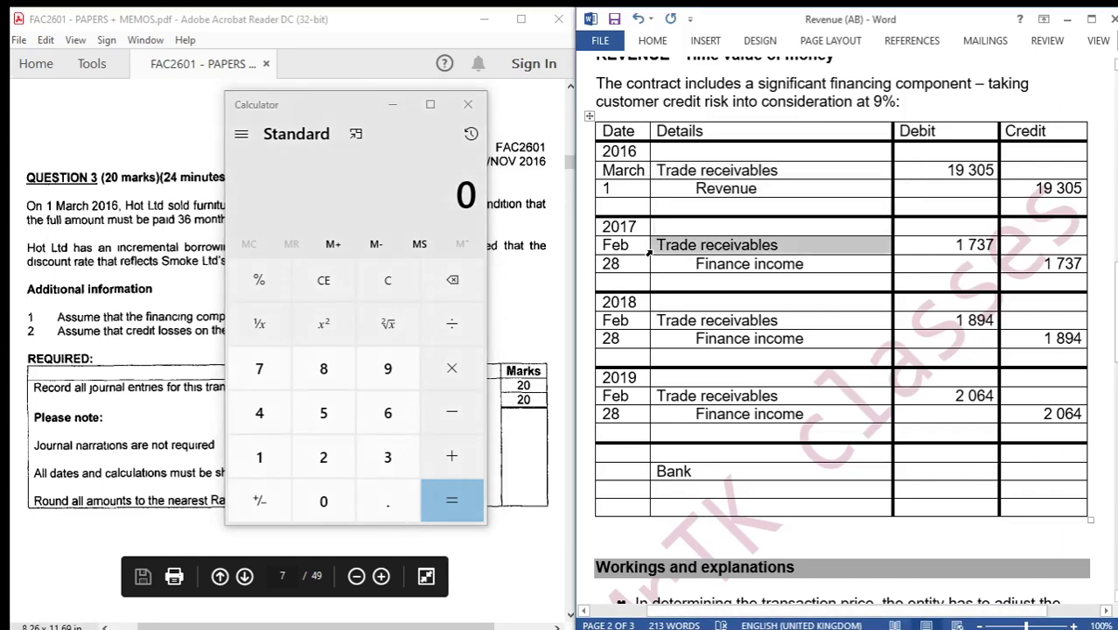
{"action": "left_click", "coordinate": [648, 325]}
{"action": "left_click", "coordinate": [649, 402]}
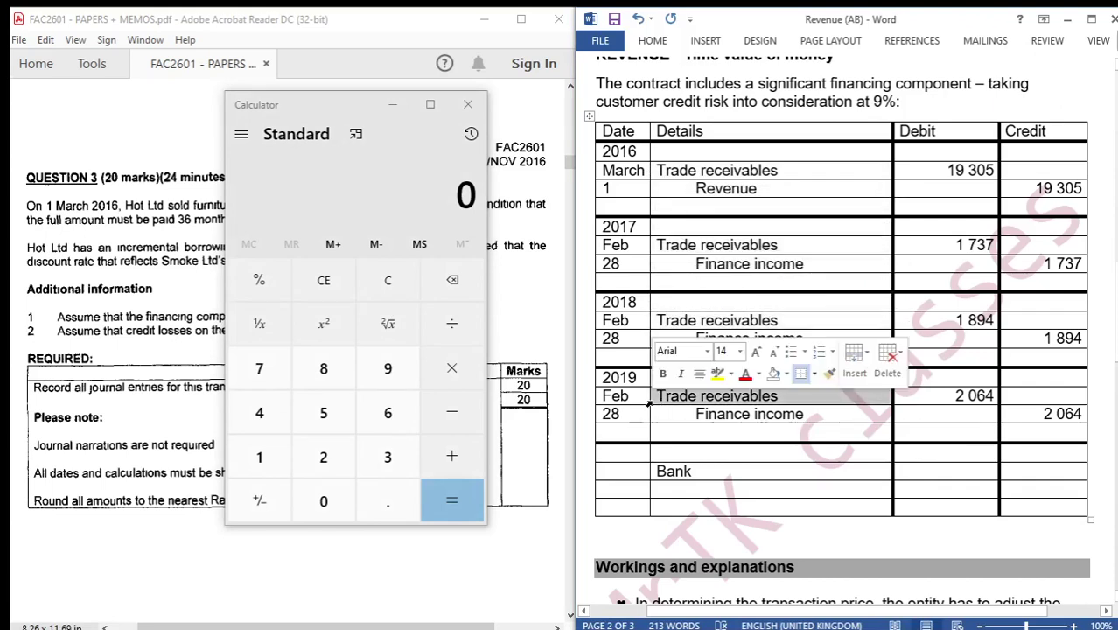
- Add the four Trade receivables debits 19305, 1737, 1894 and 2064 in Calculator
{"action": "left_click", "coordinate": [365, 188]}
{"action": "type", "text": "1"}
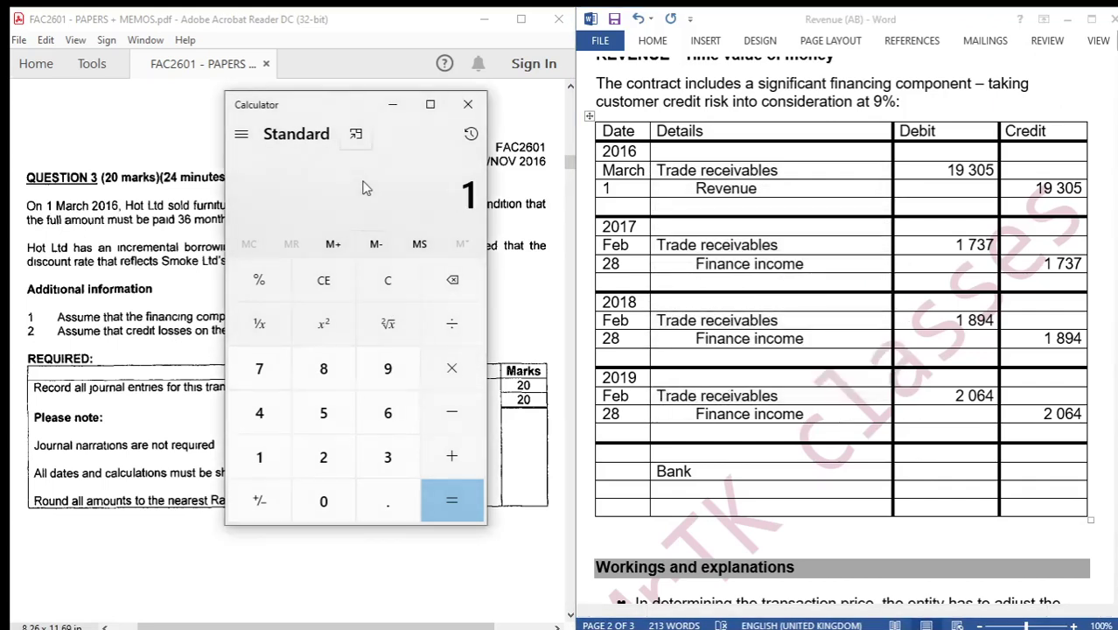
{"action": "type", "text": "9,305"}
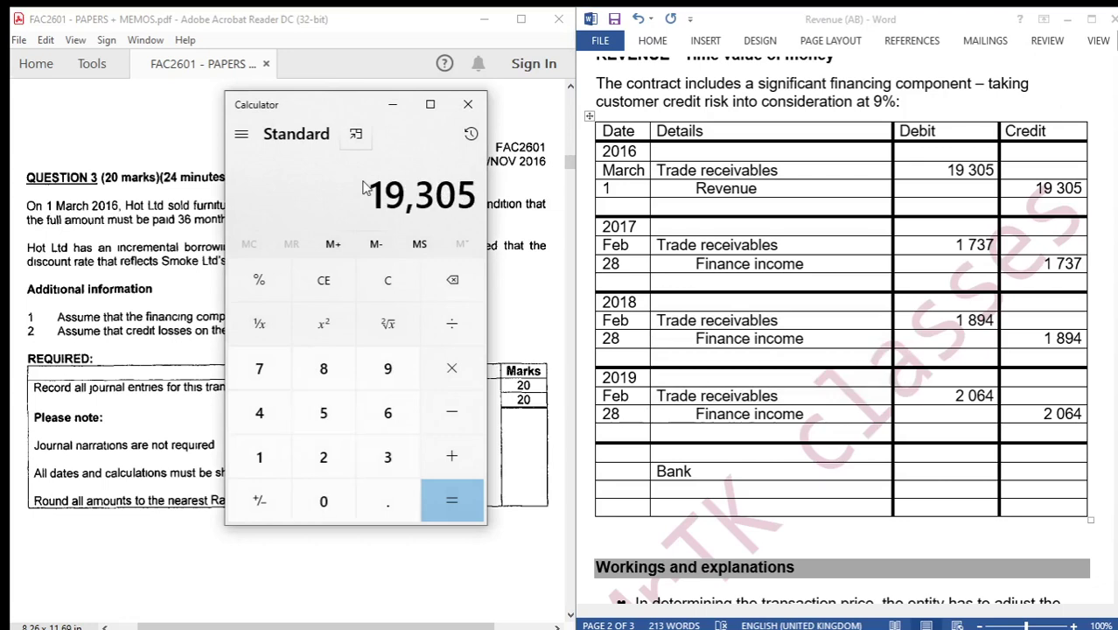
{"action": "key", "text": "plus"}
{"action": "type", "text": "1,737"}
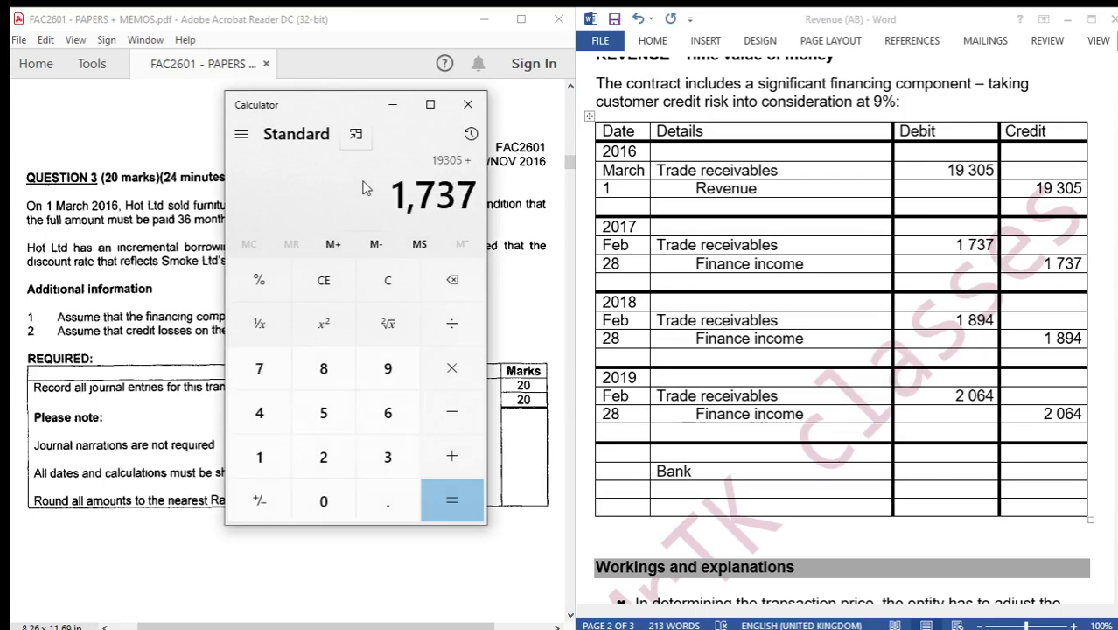
{"action": "key", "text": "plus"}
{"action": "type", "text": "1"}
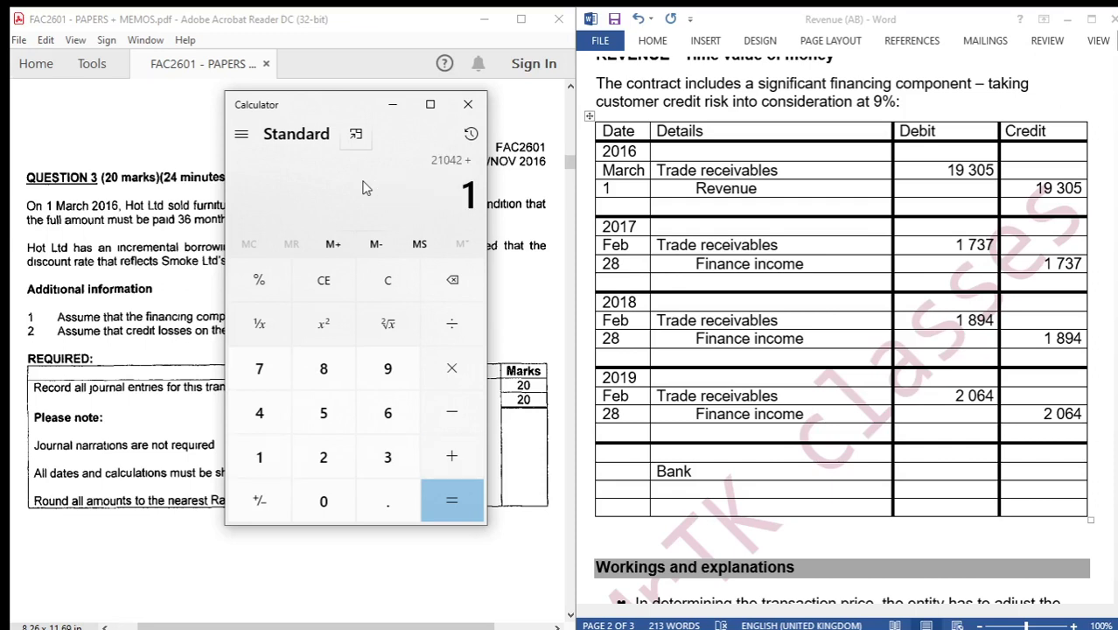
{"action": "type", "text": ",894"}
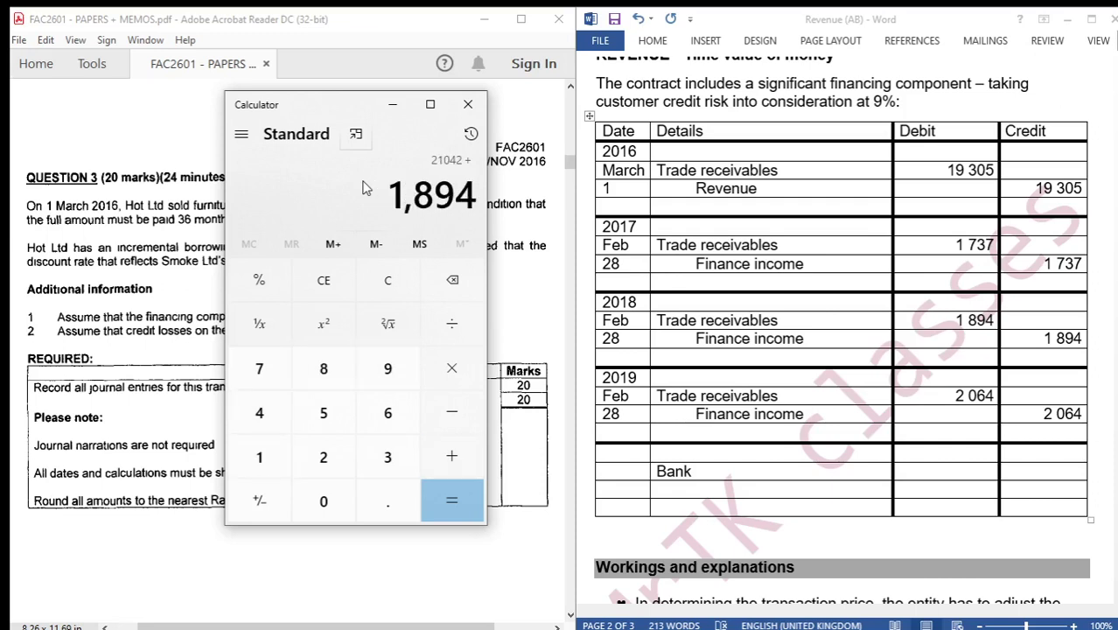
{"action": "key", "text": "plus"}
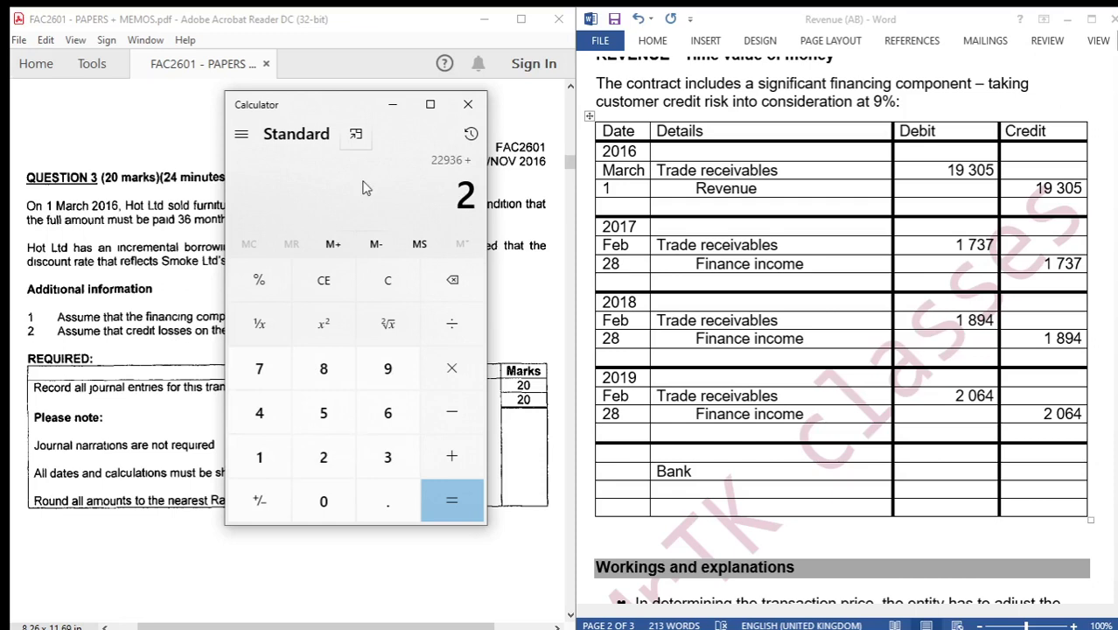
{"action": "type", "text": "064"}
{"action": "key", "text": "Return"}
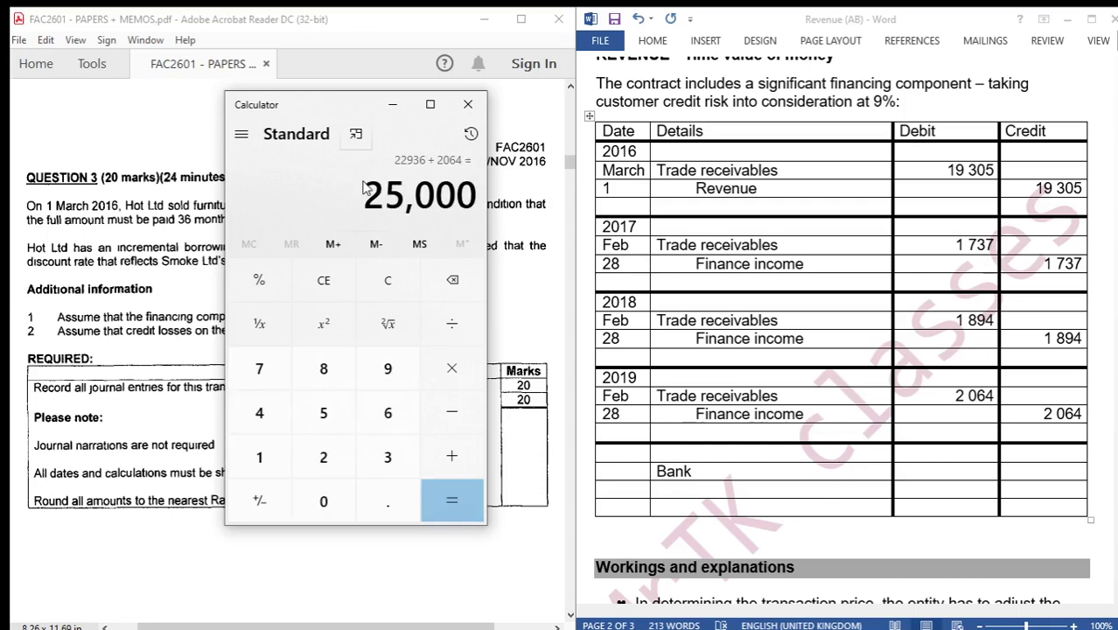
- Enter 25 000 as the Debit amount for Bank in the last journal entry
{"action": "left_click", "coordinate": [955, 472]}
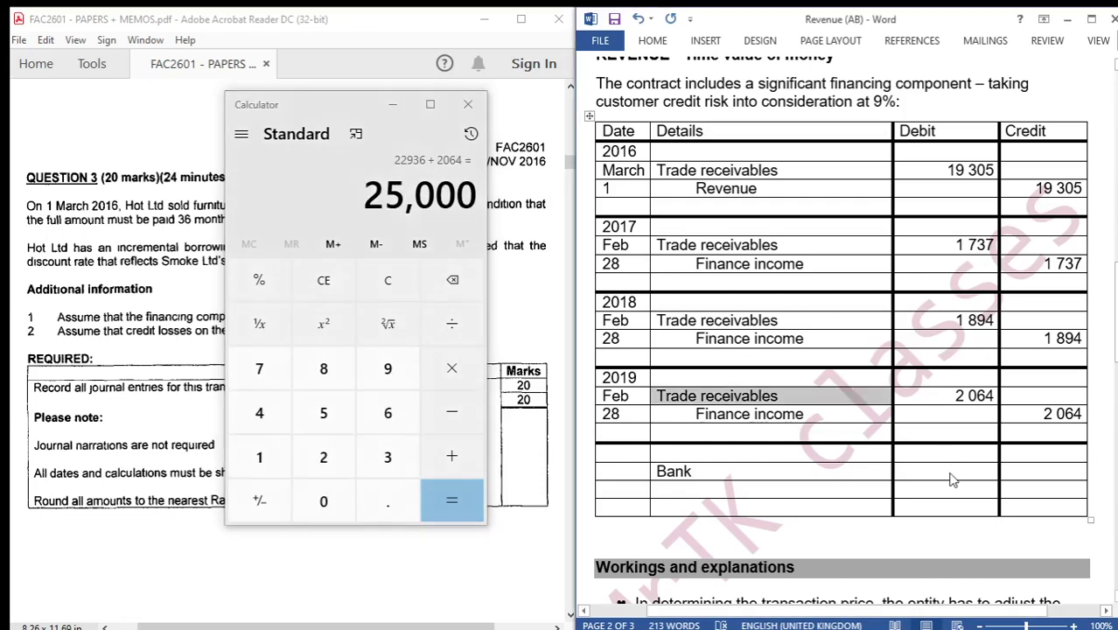
{"action": "type", "text": "25"}
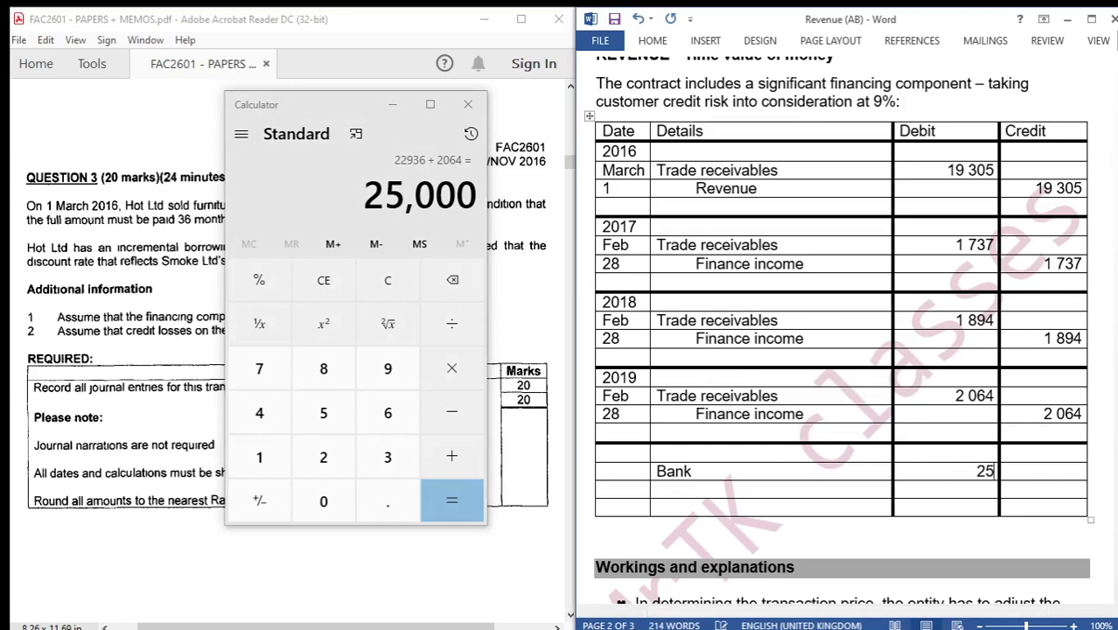
{"action": "type", "text": " 000"}
- Copy Trade receivables from the 2019 entry into the indented Details line below Bank and credit it with 25 000
{"action": "left_click", "coordinate": [734, 495]}
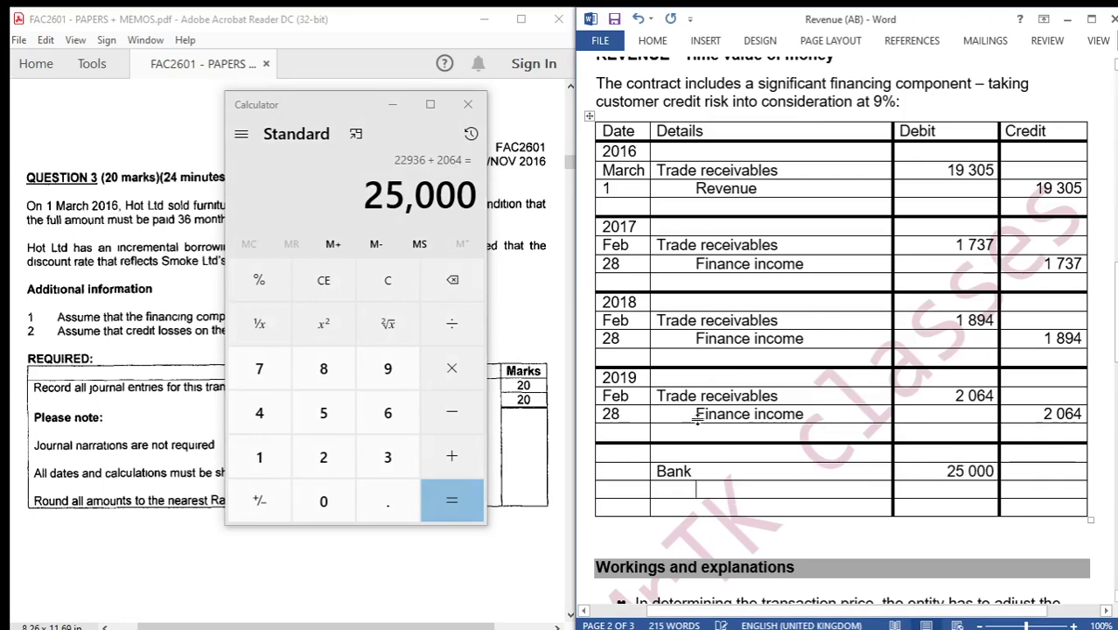
{"action": "left_click_drag", "start_coordinate": [778, 395], "coordinate": [666, 398]}
{"action": "key", "text": "ctrl+c"}
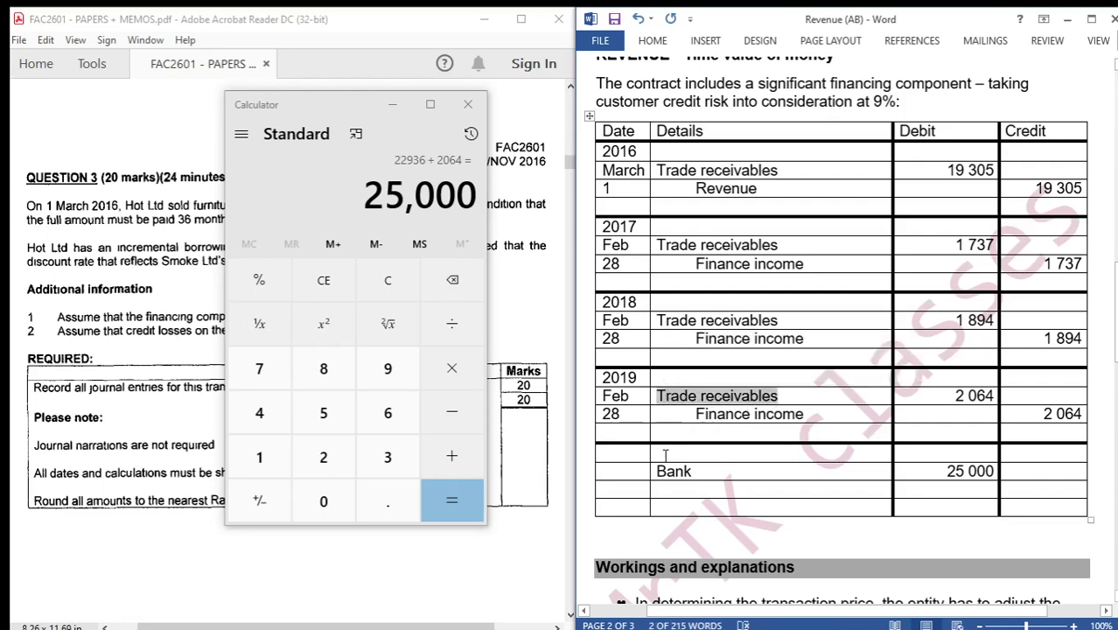
{"action": "left_click", "coordinate": [714, 491]}
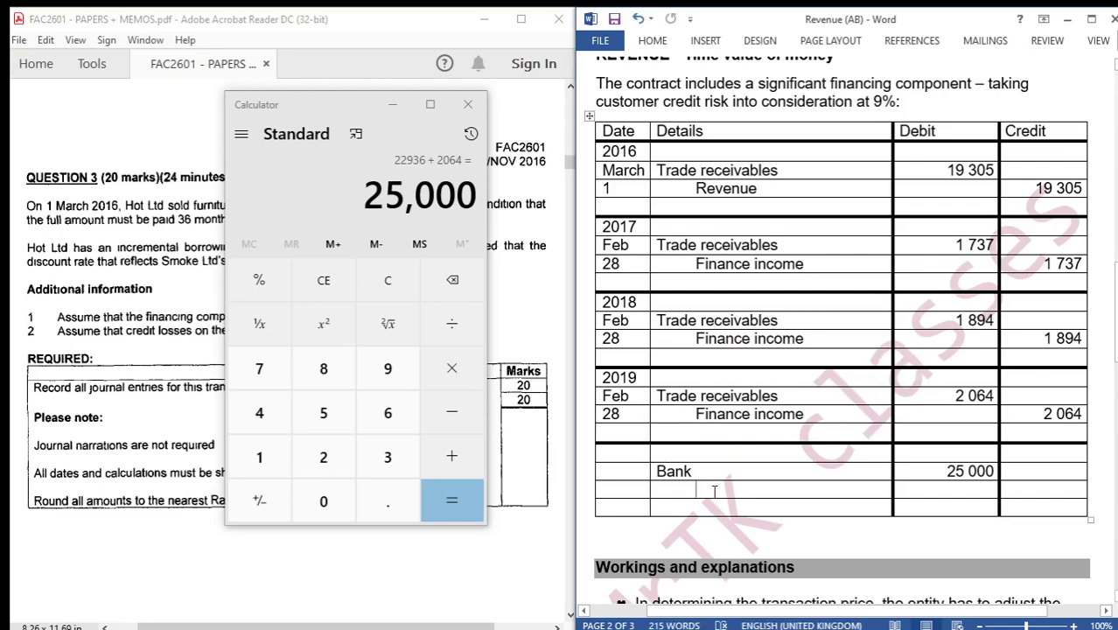
{"action": "key", "text": "ctrl+v"}
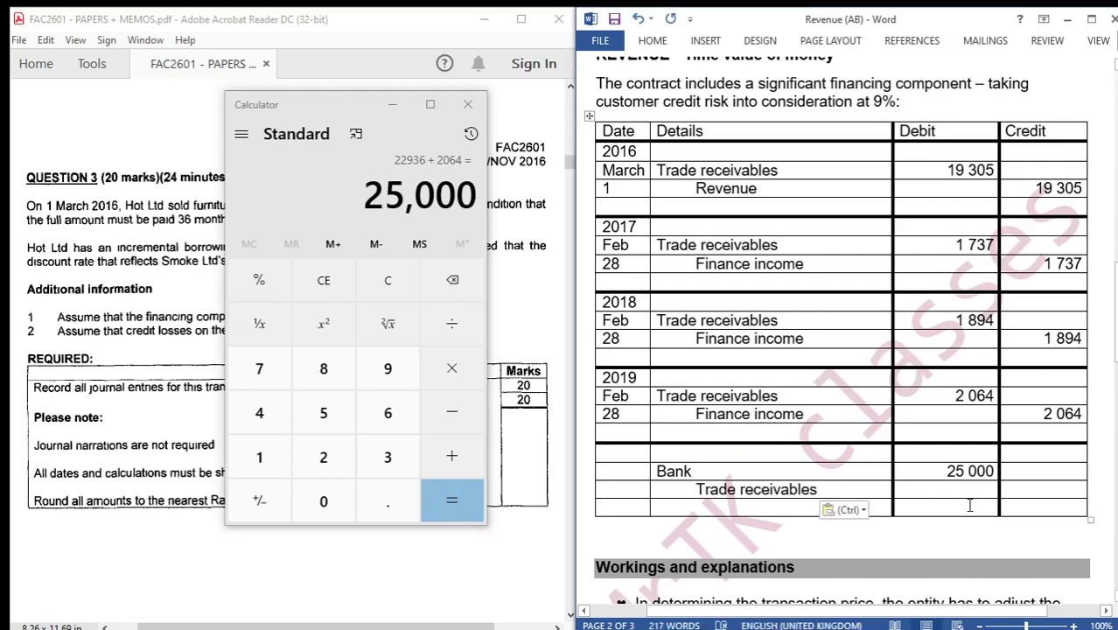
{"action": "type", "text": "2"}
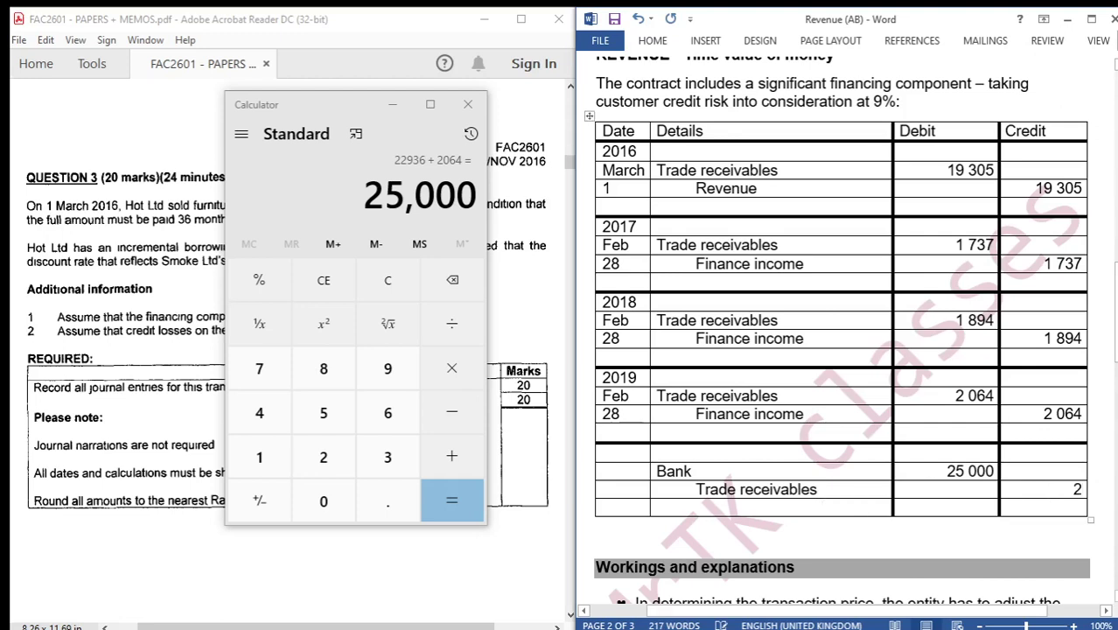
{"action": "type", "text": "5 000"}
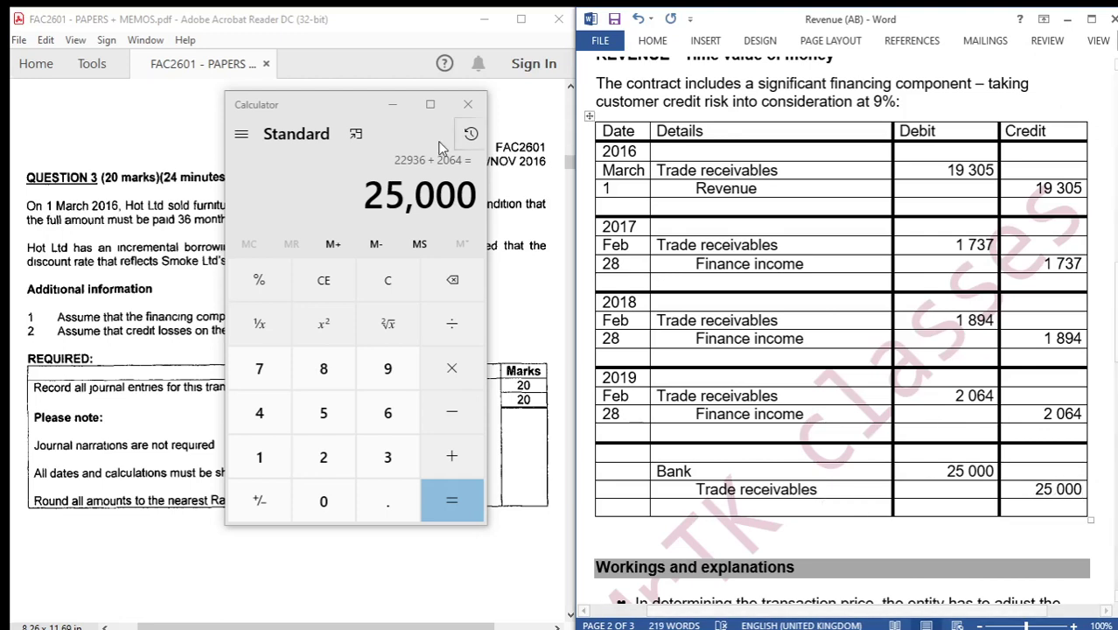
- Minimize Calculator and review the journal table from the 2016 sale entry to the Bank entry
{"action": "left_click", "coordinate": [392, 104]}
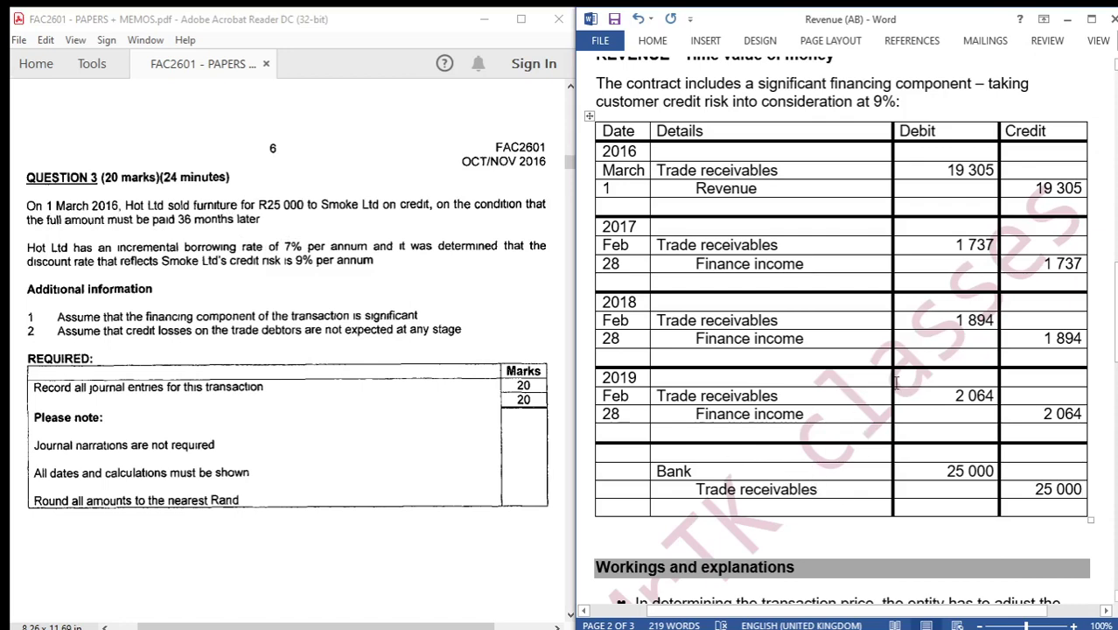
{"action": "left_click_drag", "start_coordinate": [1115, 289], "coordinate": [1115, 276]}
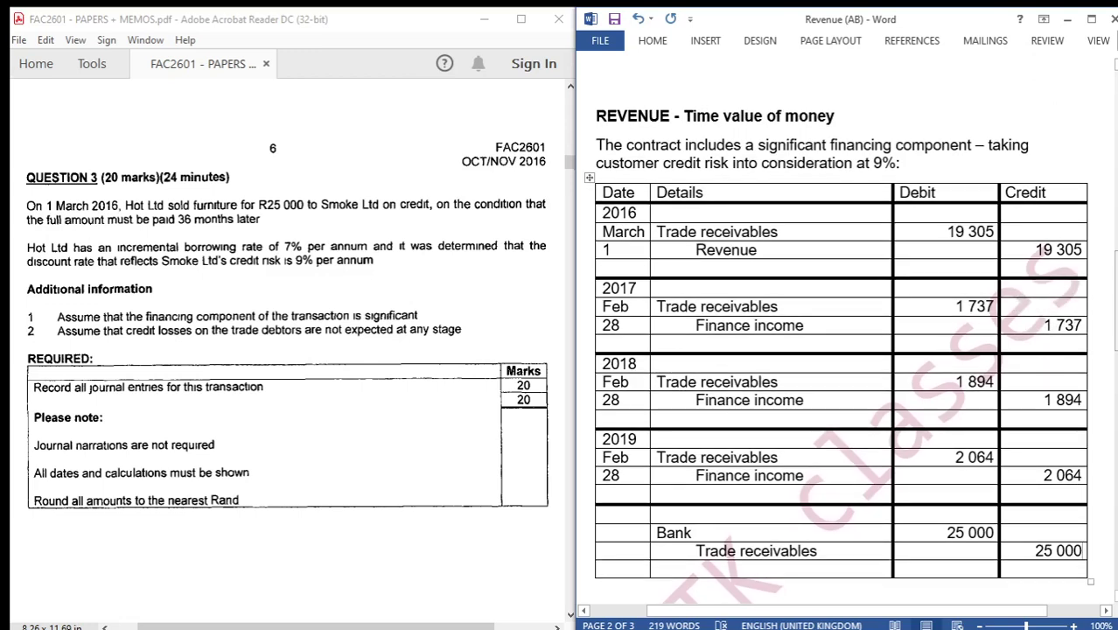
{"action": "left_click_drag", "start_coordinate": [1115, 276], "coordinate": [1115, 282]}
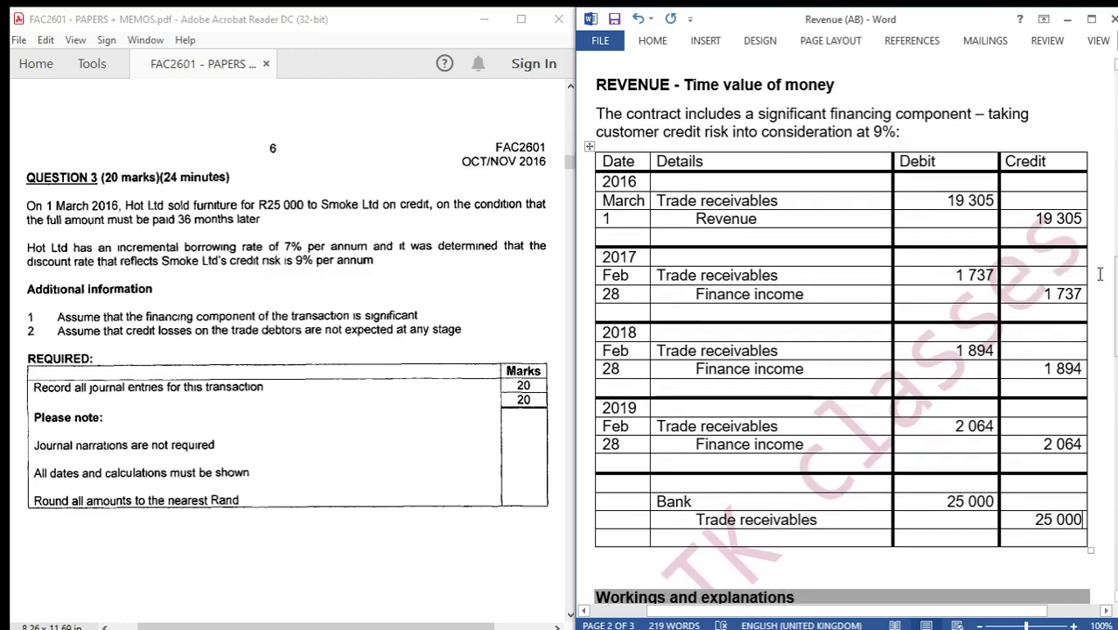